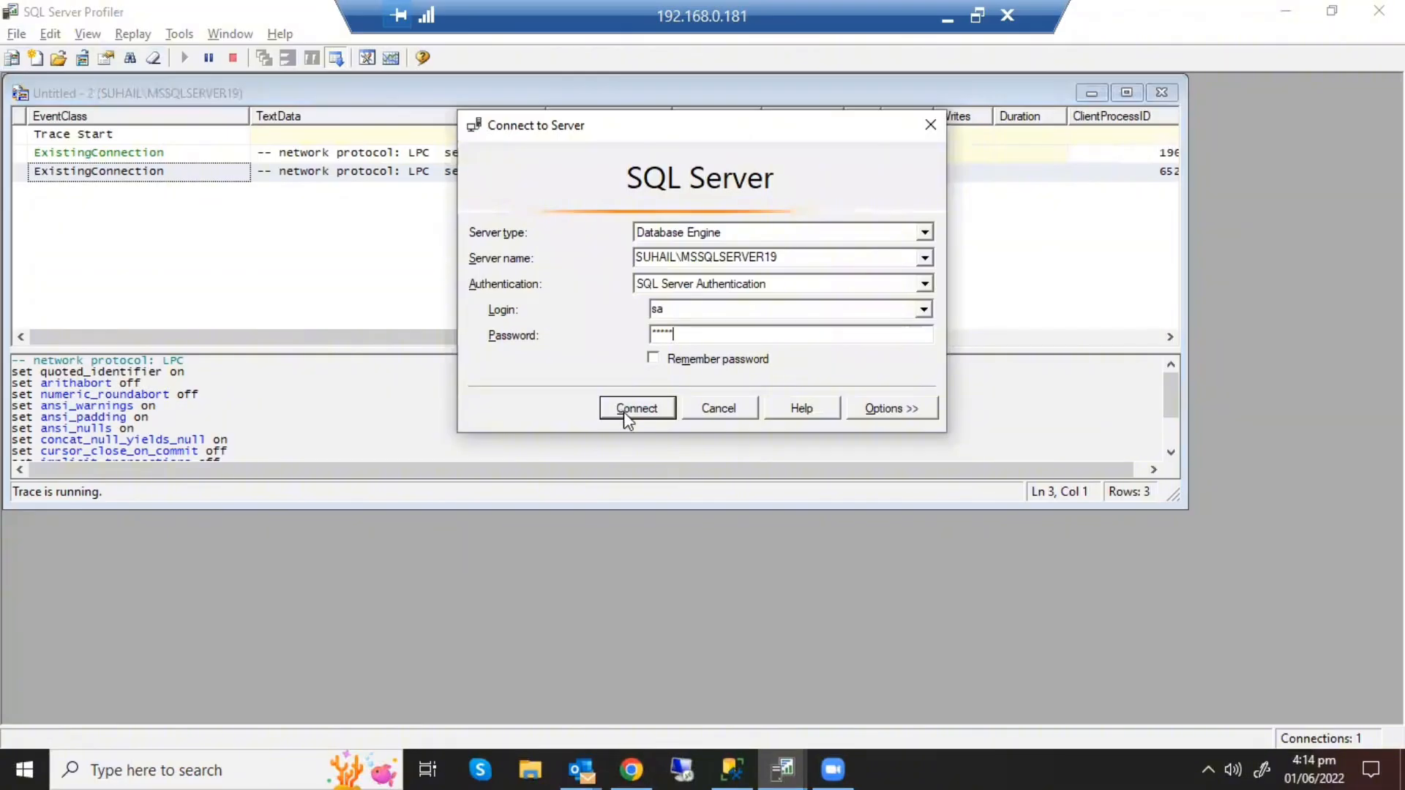
# Step: Connect to the Database Engine and keep the Standard (default) template for the new trace
pyautogui.click(623, 412)
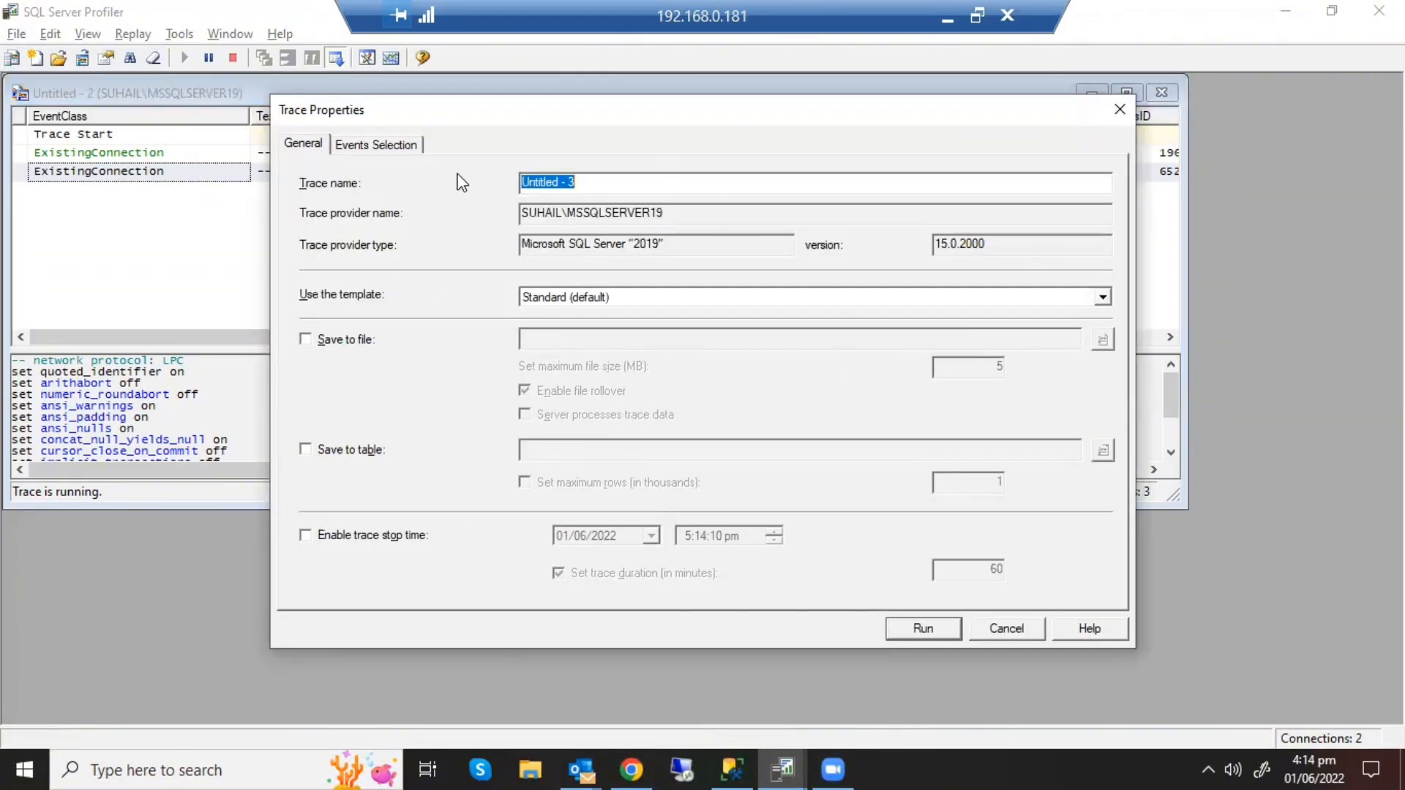
pyautogui.click(627, 295)
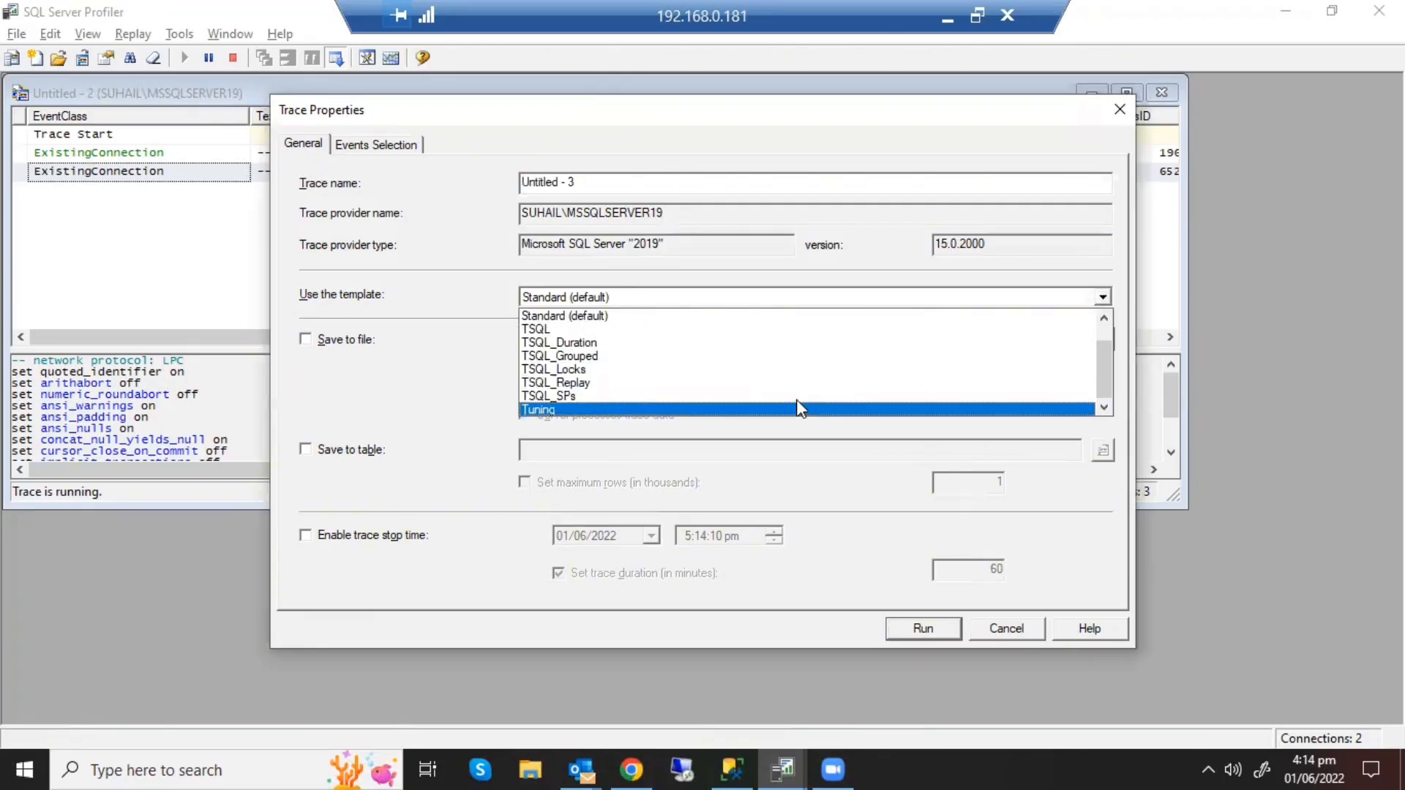
pyautogui.scroll(1, 1074, 326)
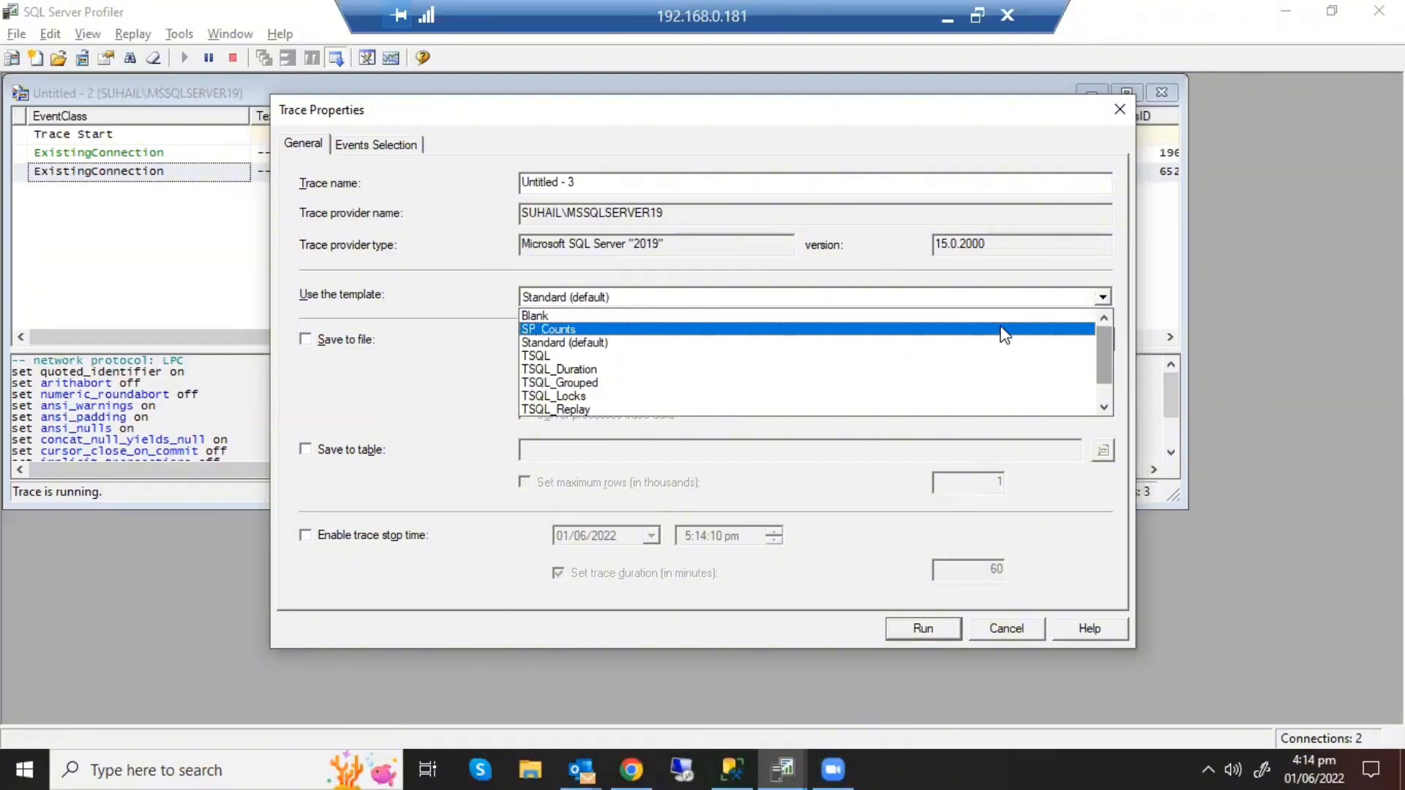
pyautogui.click(980, 343)
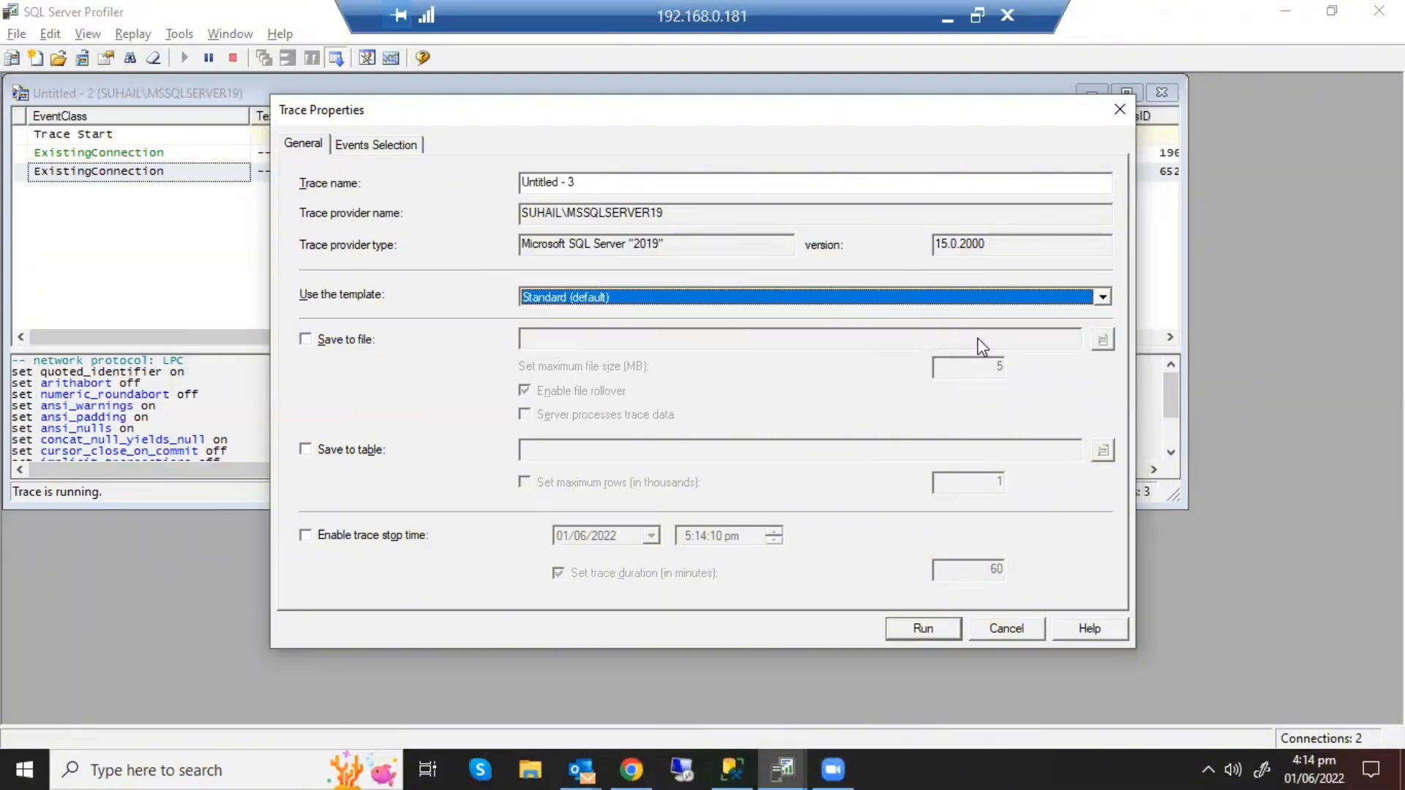
# Step: Show all events and all columns in the trace's event selection
pyautogui.click(396, 146)
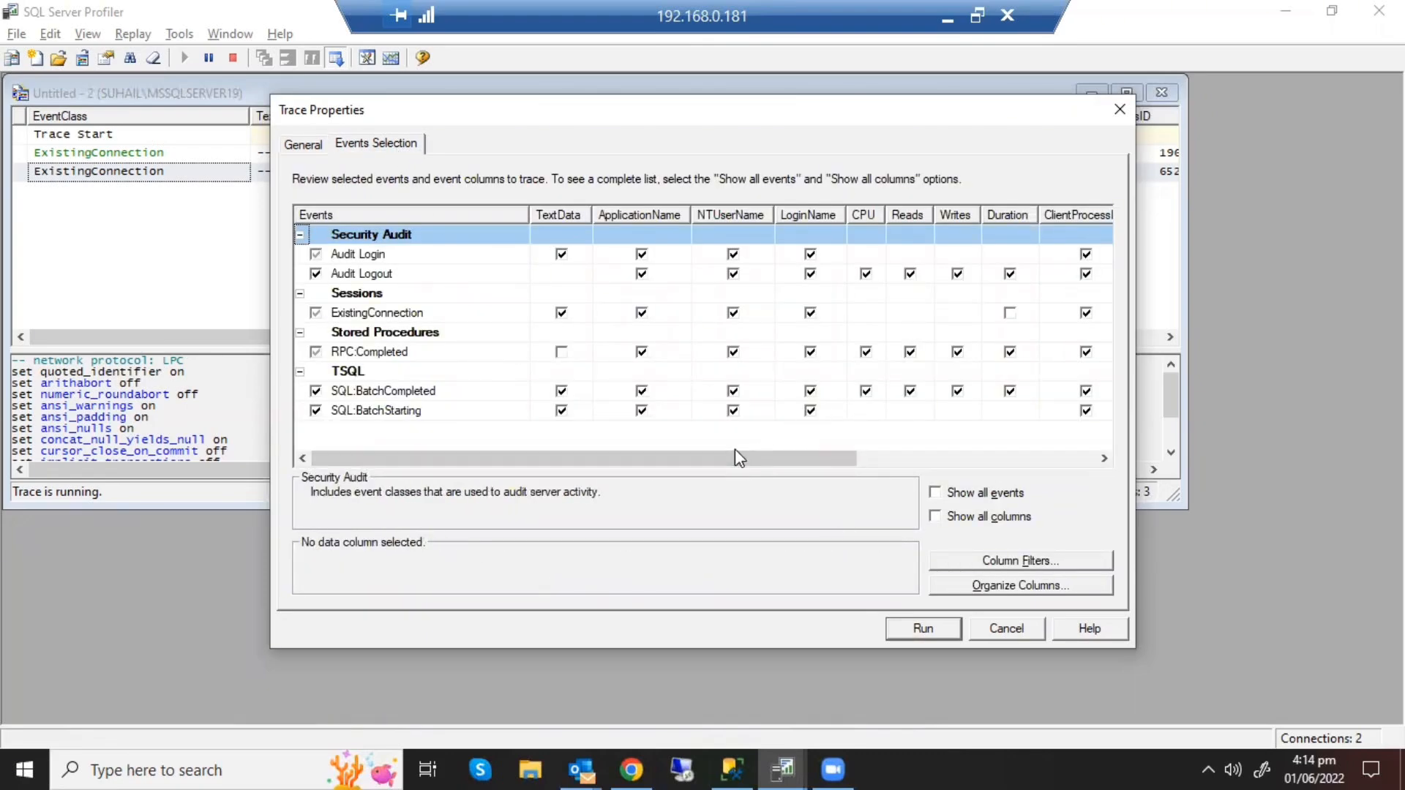
pyautogui.moveTo(735, 450); pyautogui.dragTo(574, 445)
pyautogui.click(936, 493)
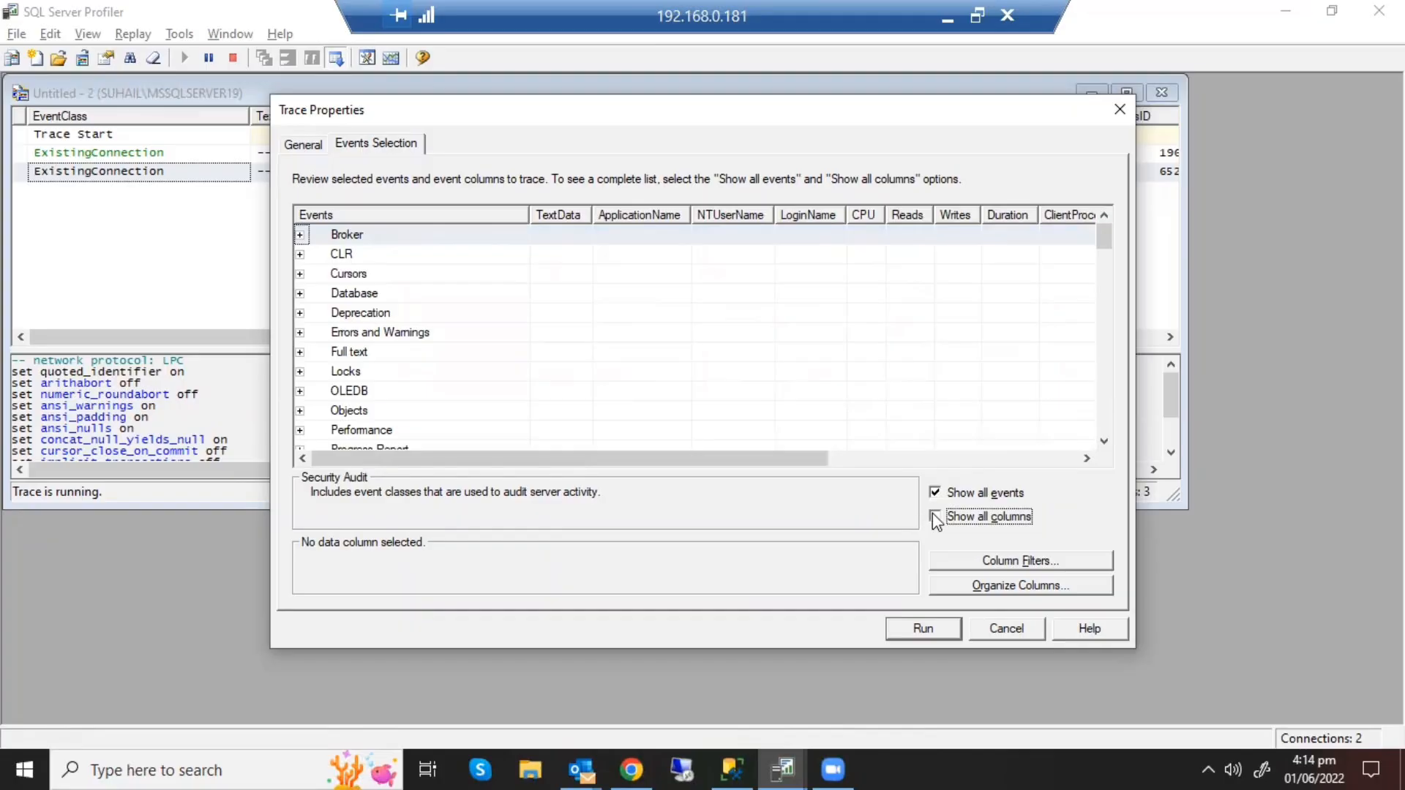
pyautogui.click(935, 516)
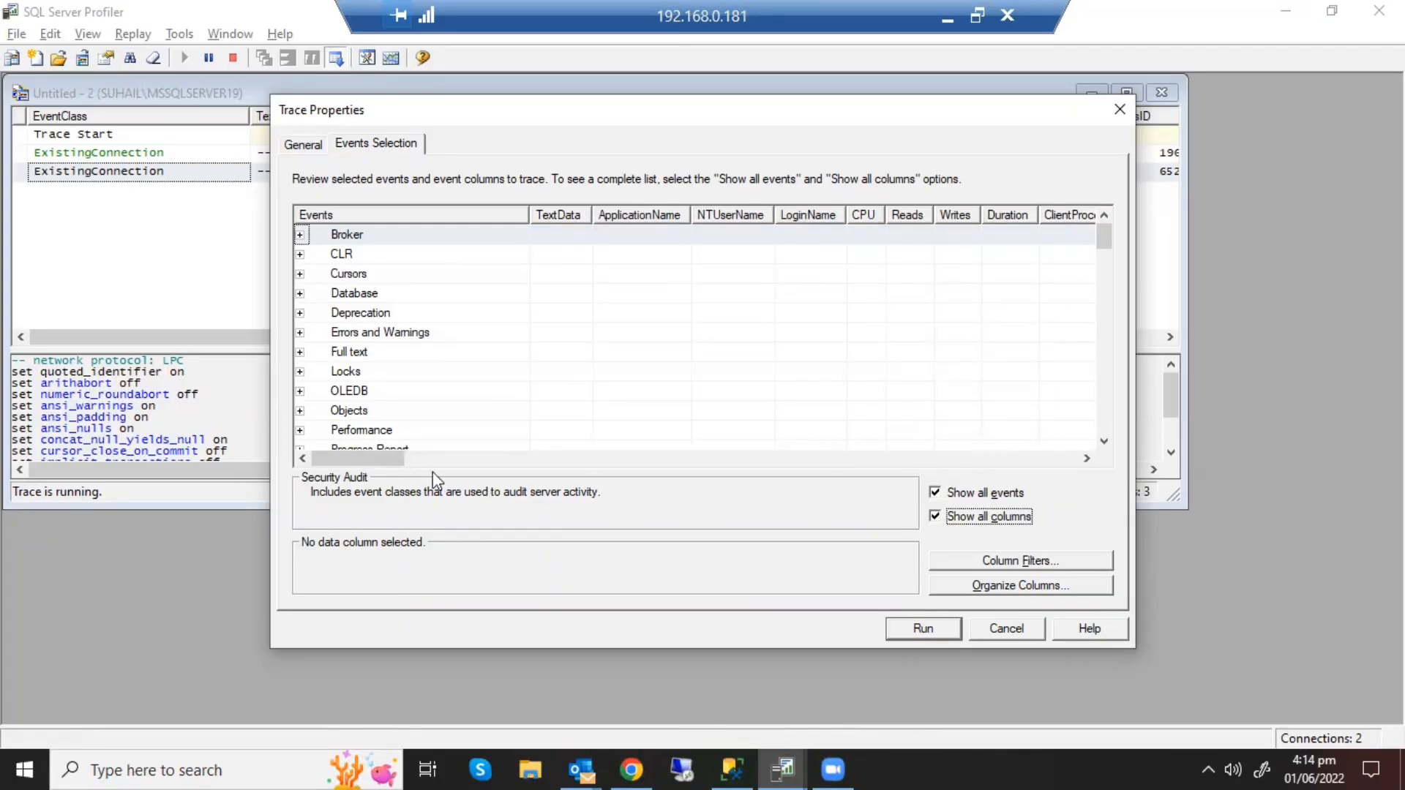
# Step: Examine the Stored Procedures events, including RPC Output Parameter, RPC:Completed, RPC:Starting and SP:CacheHit, along with their descriptions and data columns
pyautogui.moveTo(366, 458); pyautogui.dragTo(388, 543)
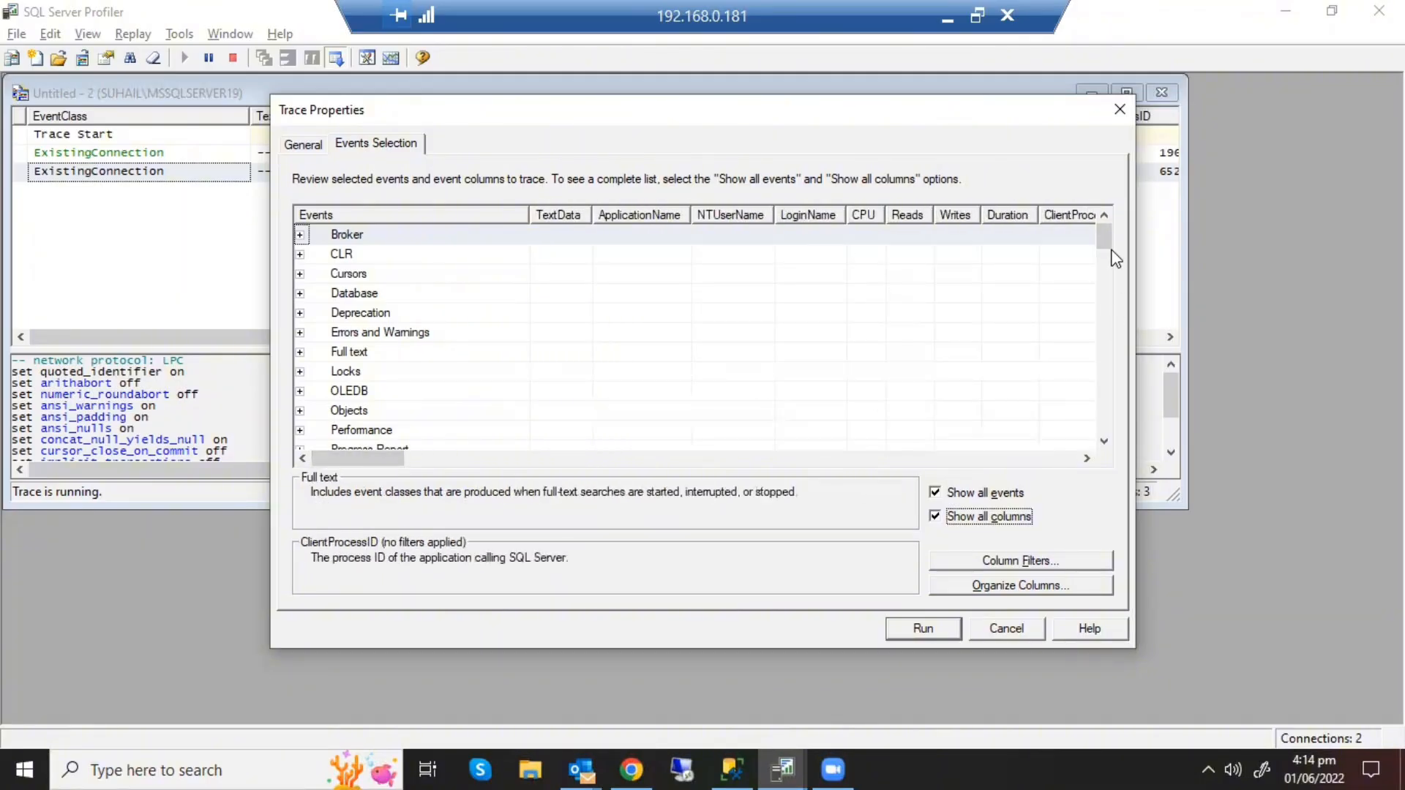
pyautogui.moveTo(1105, 245); pyautogui.dragTo(1127, 391)
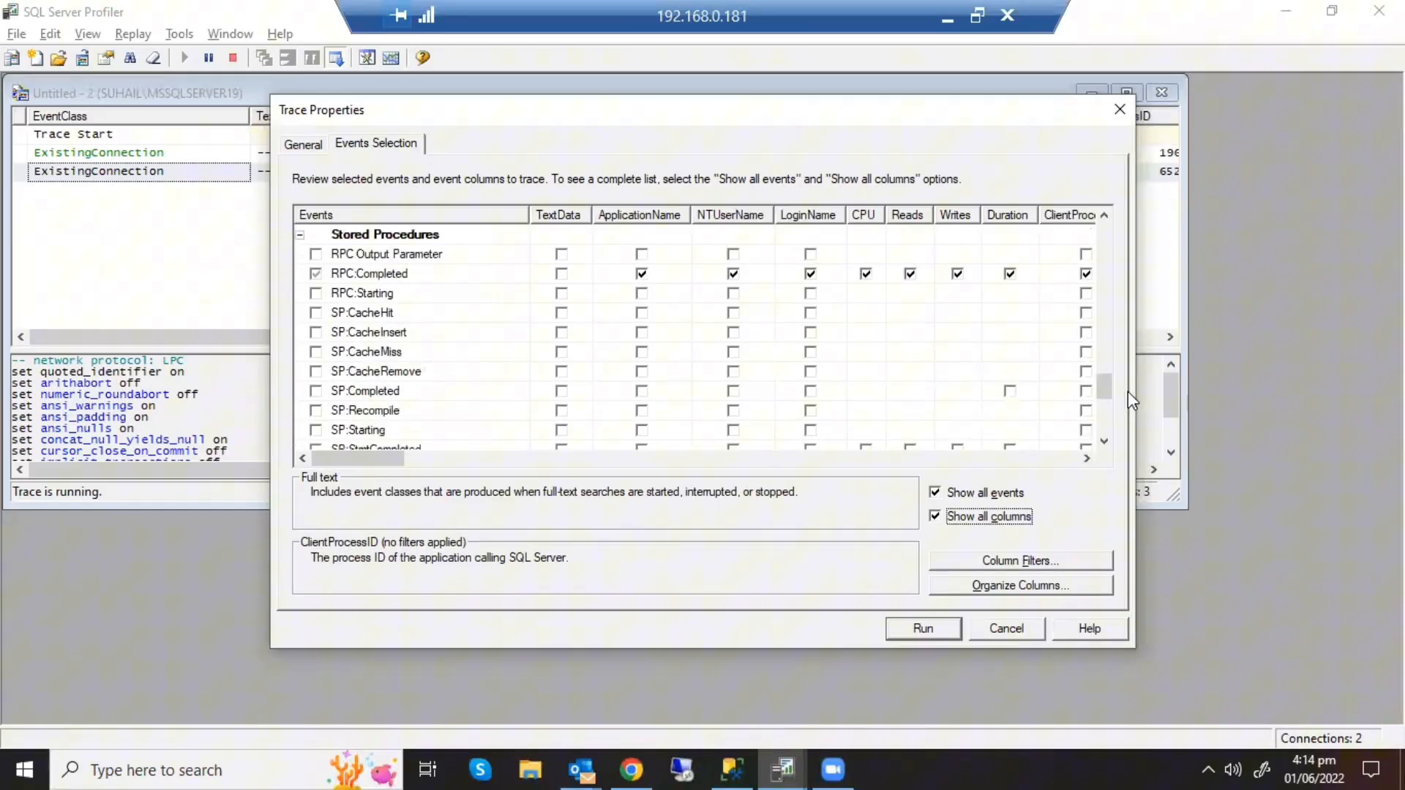
pyautogui.click(350, 256)
pyautogui.click(352, 269)
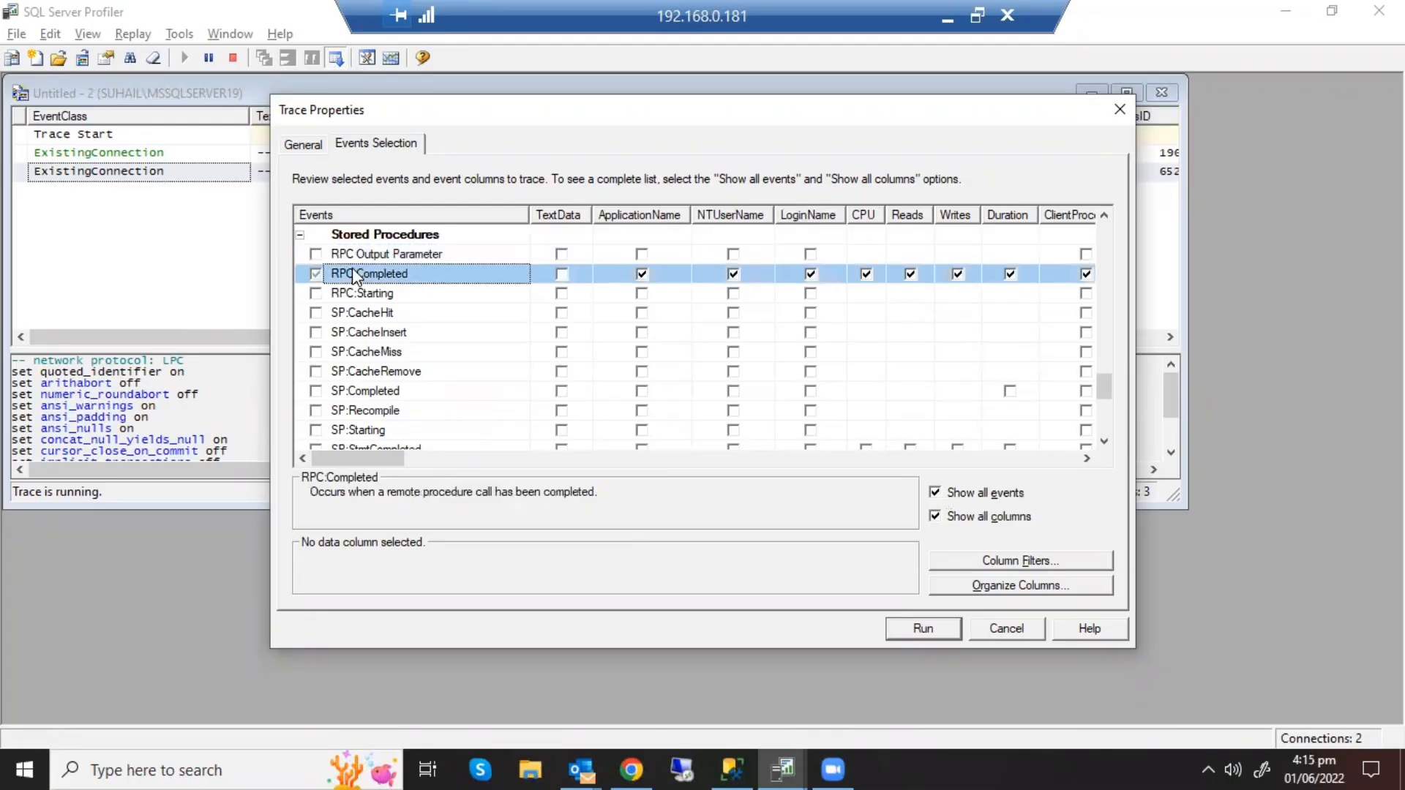
pyautogui.click(359, 291)
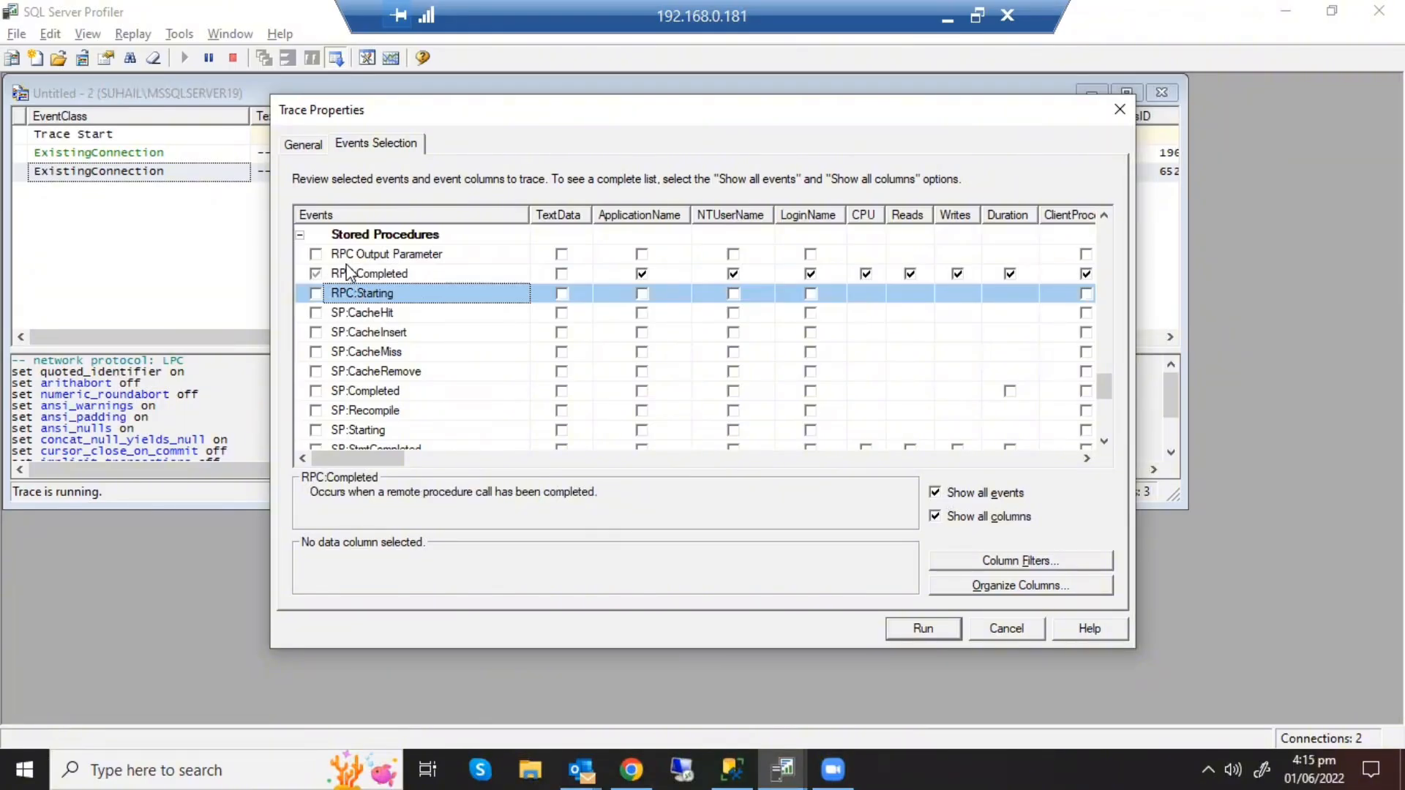
pyautogui.click(357, 242)
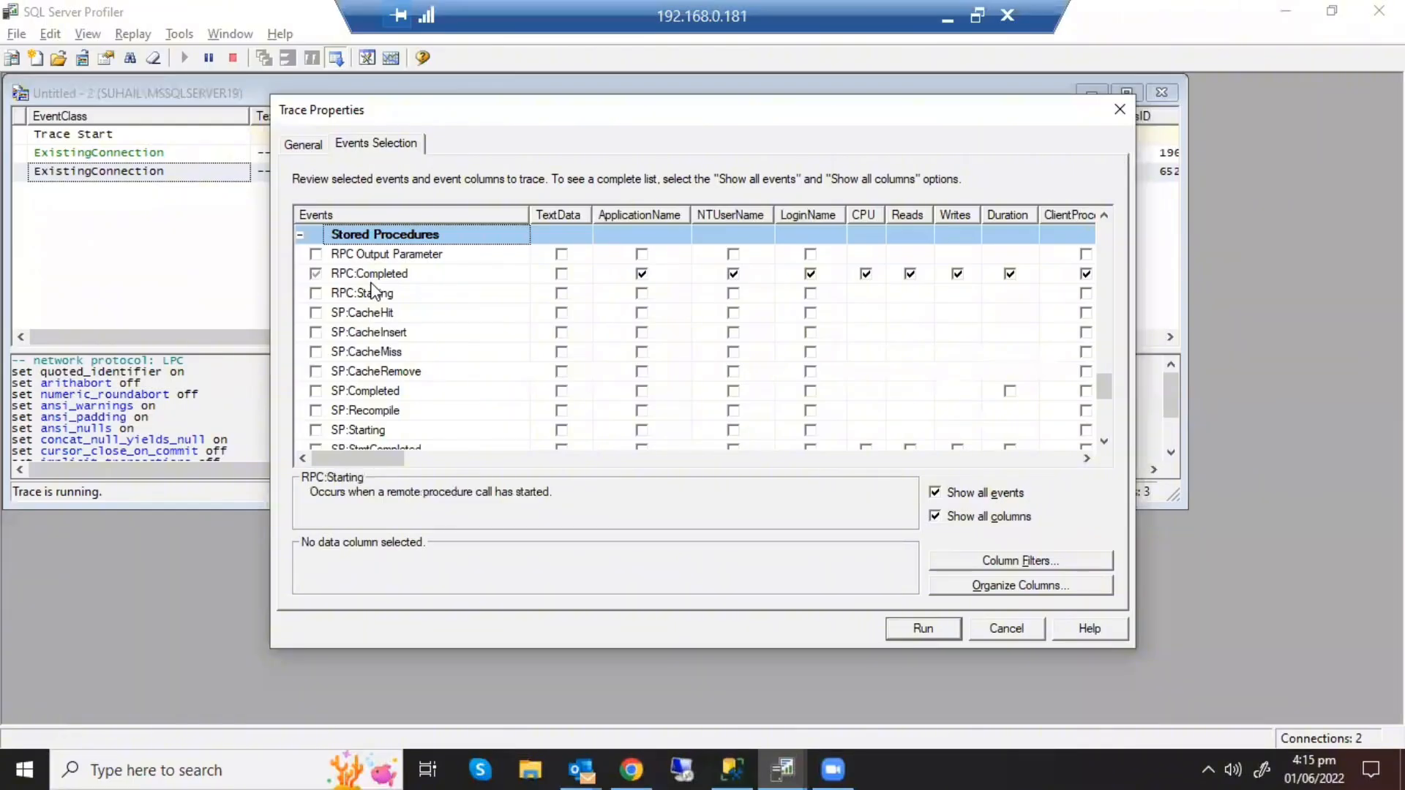
pyautogui.click(352, 296)
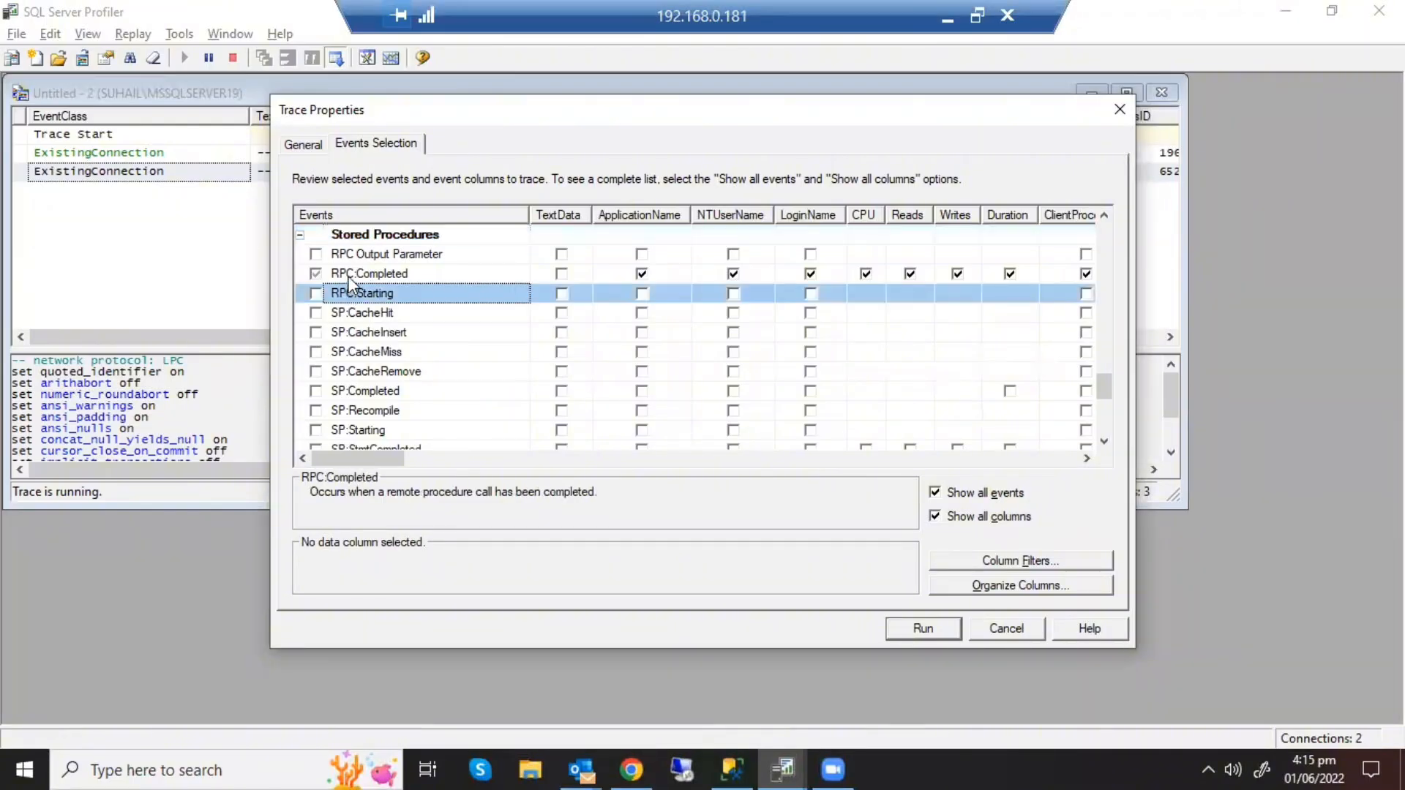
pyautogui.click(355, 256)
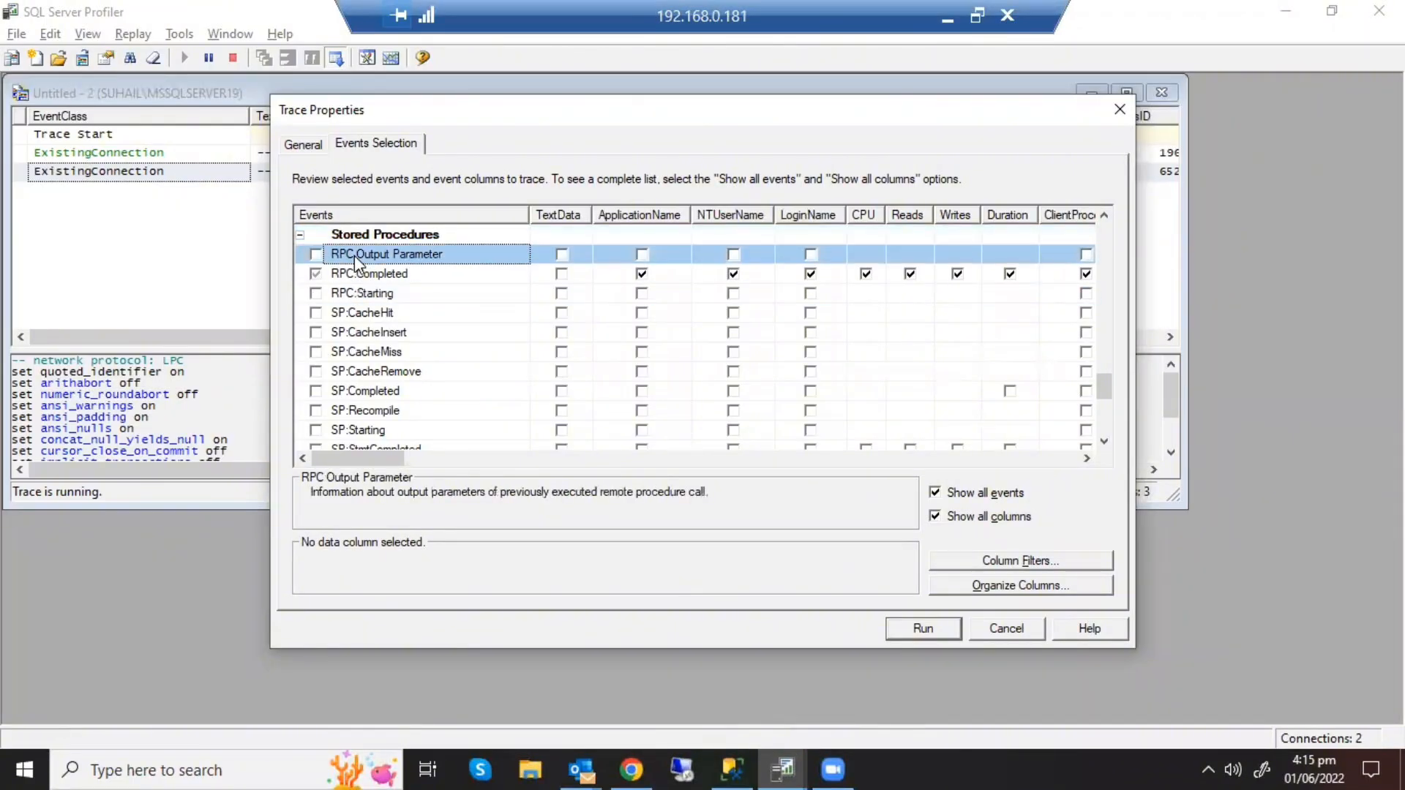
pyautogui.click(354, 271)
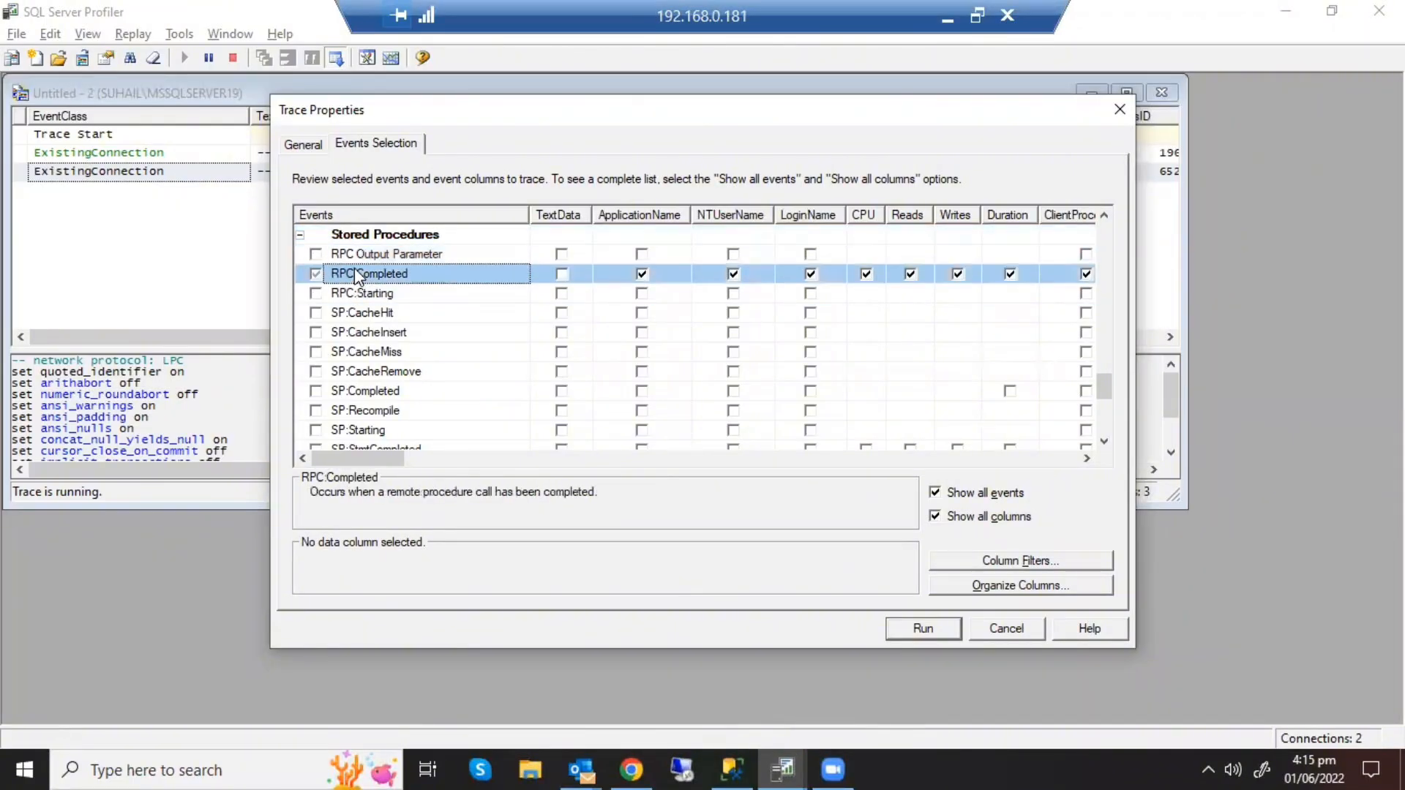
pyautogui.click(362, 314)
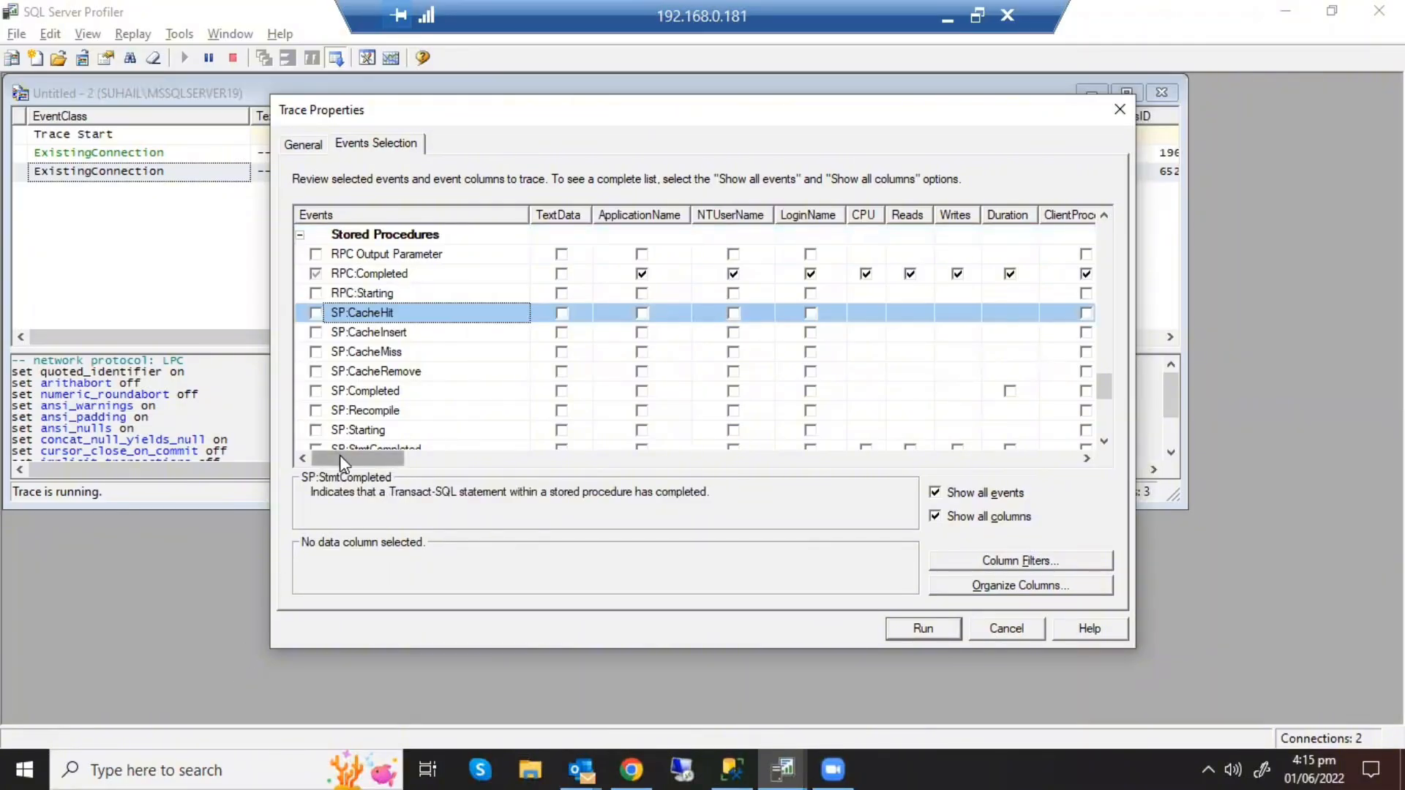
pyautogui.moveTo(340, 456); pyautogui.dragTo(404, 435)
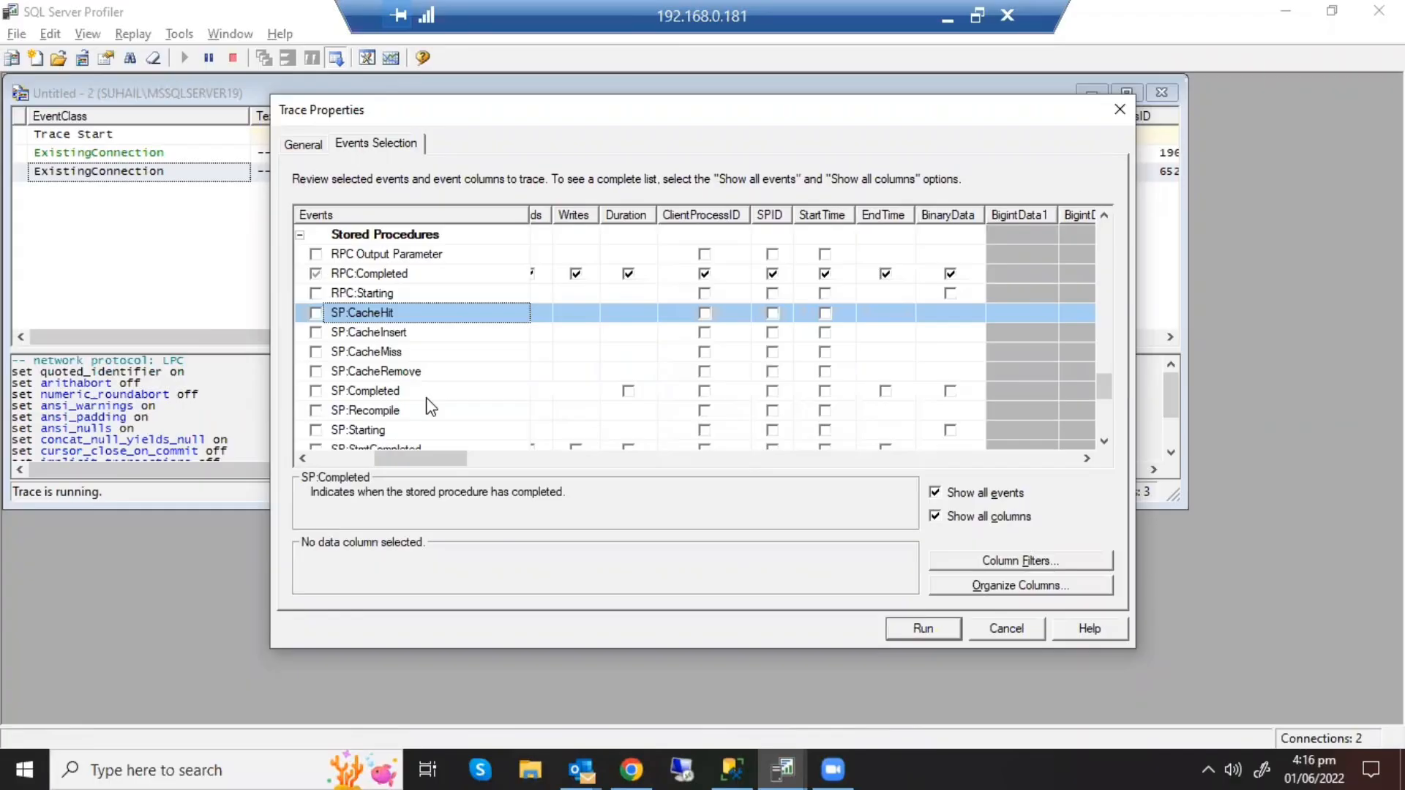
pyautogui.click(647, 279)
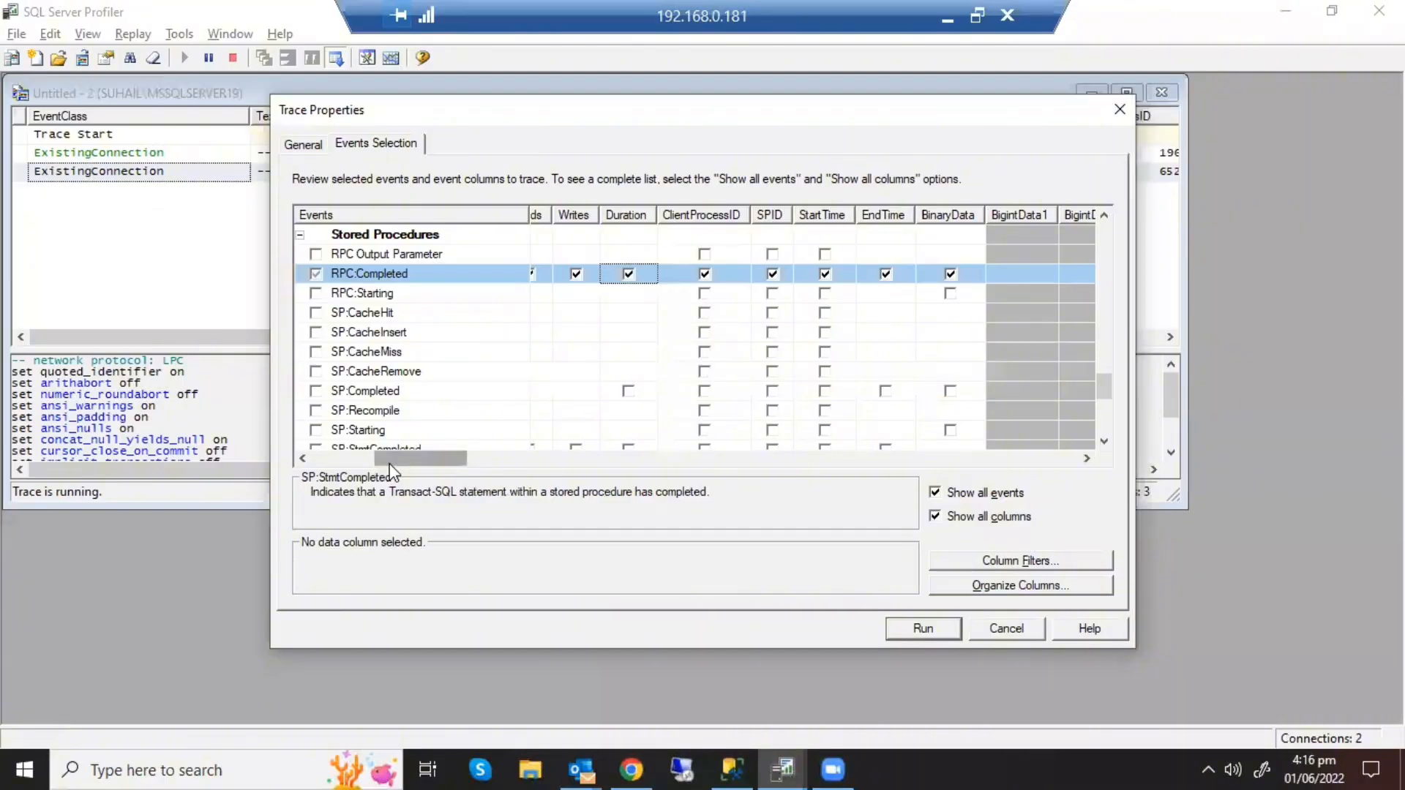
# Step: Include the DatabaseID and DatabaseName columns for the RPC:Completed event, run the trace and look over its columns
pyautogui.moveTo(390, 467); pyautogui.dragTo(510, 478)
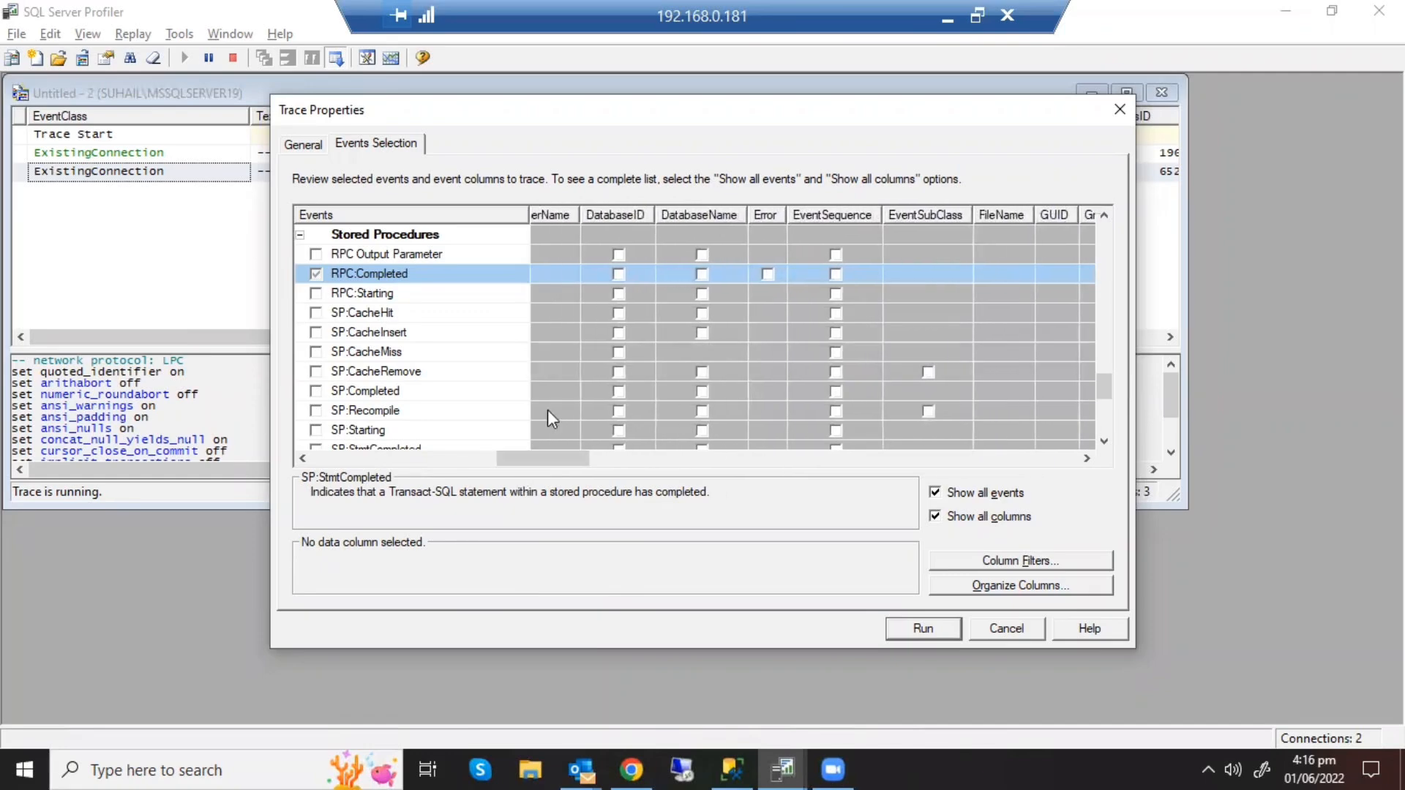
pyautogui.click(620, 274)
pyautogui.click(692, 273)
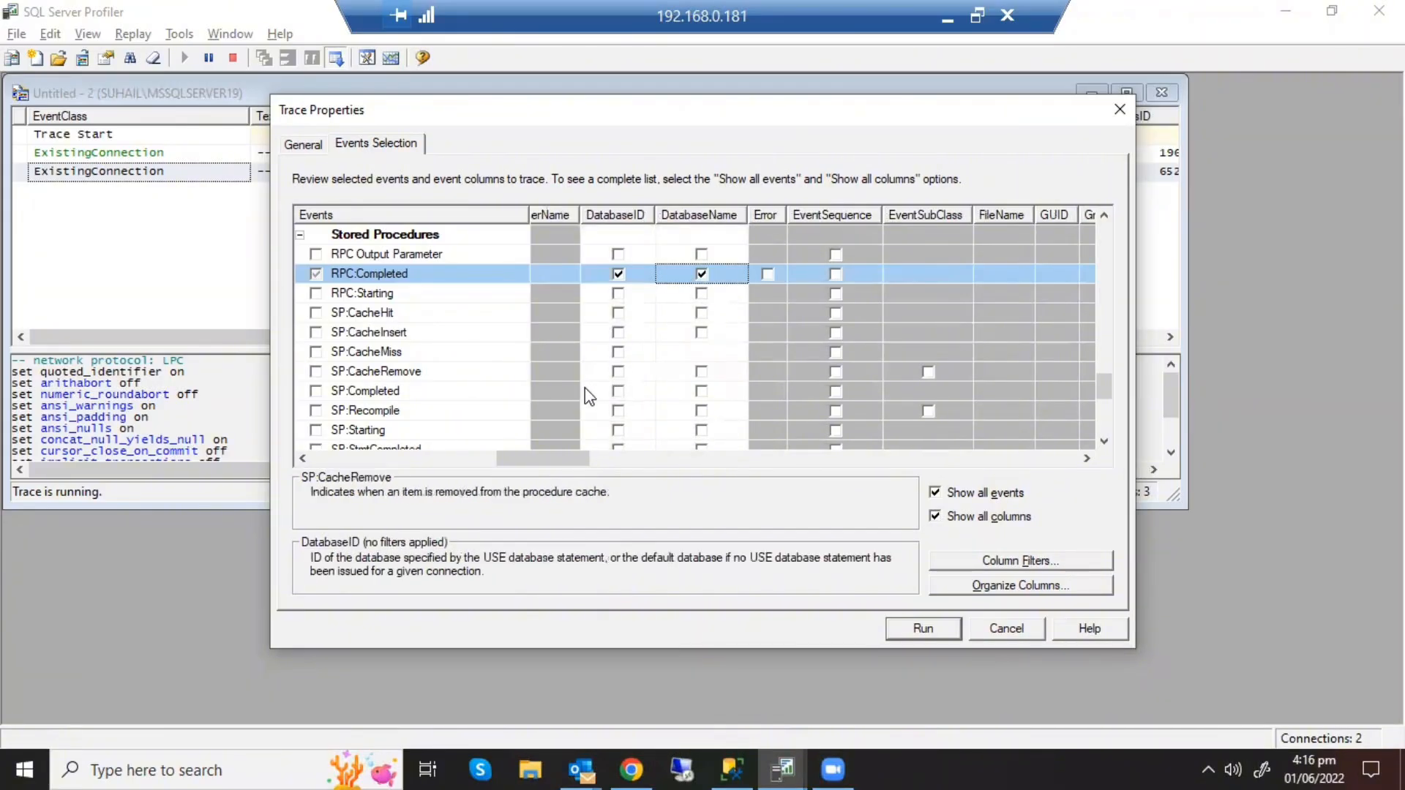
pyautogui.moveTo(550, 459); pyautogui.dragTo(739, 525)
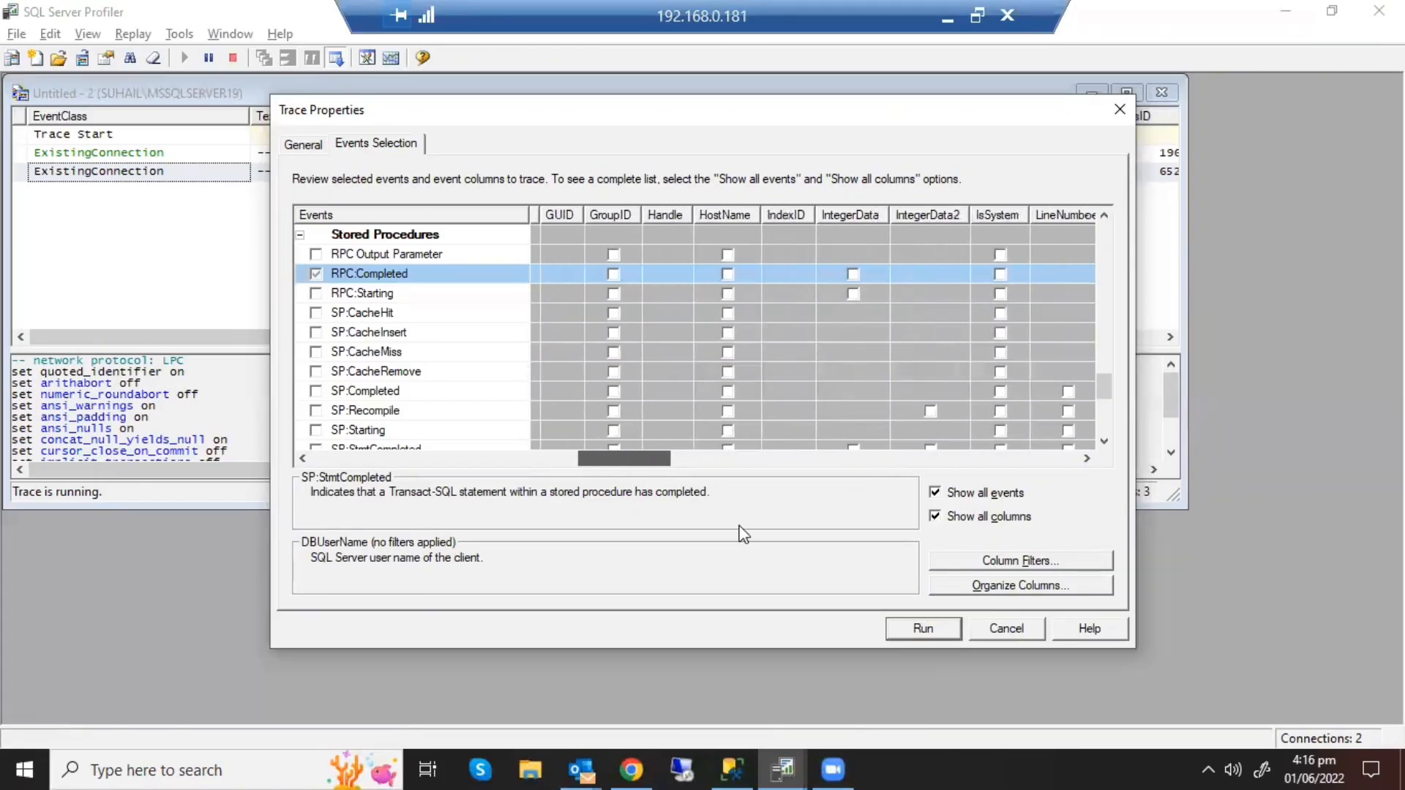
pyautogui.click(903, 628)
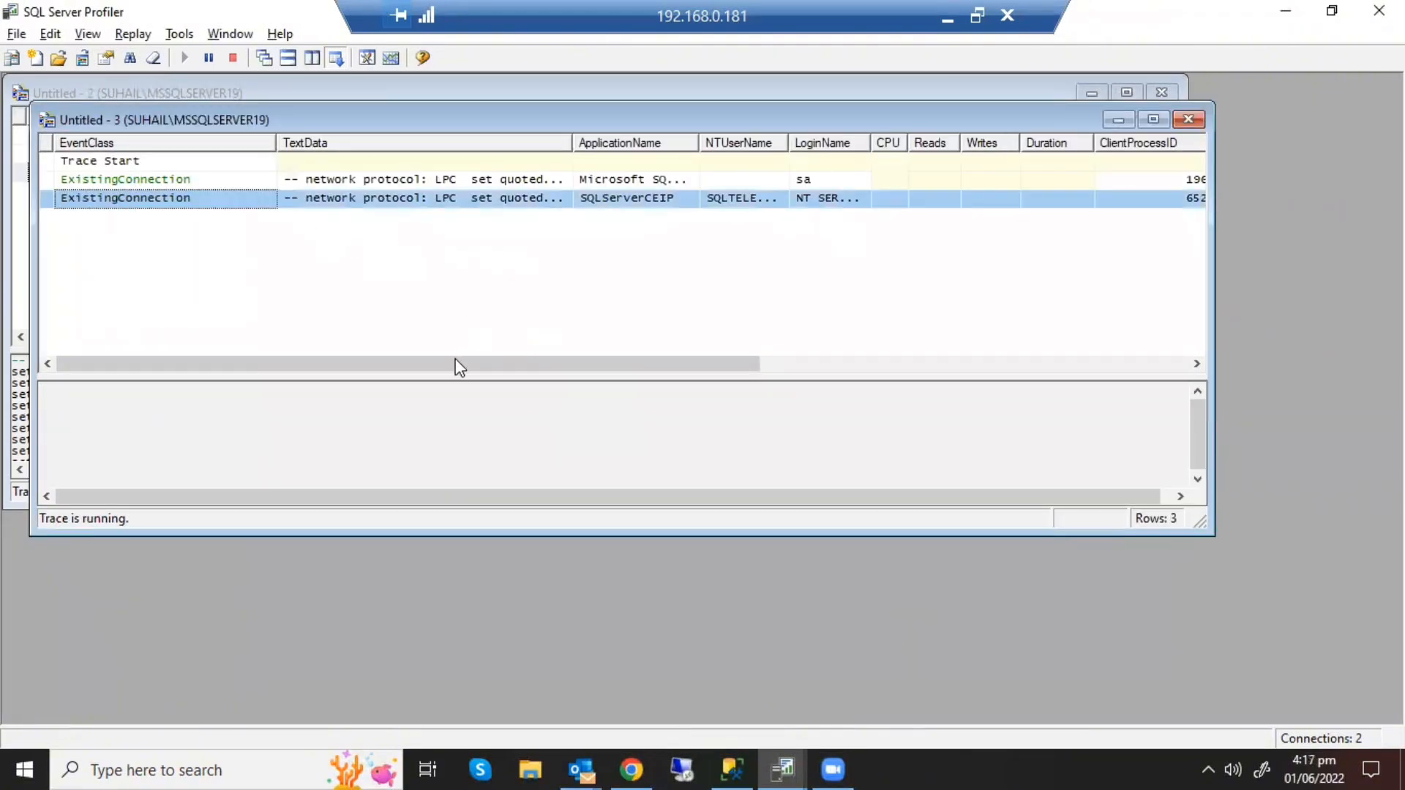
pyautogui.moveTo(459, 366); pyautogui.dragTo(939, 341)
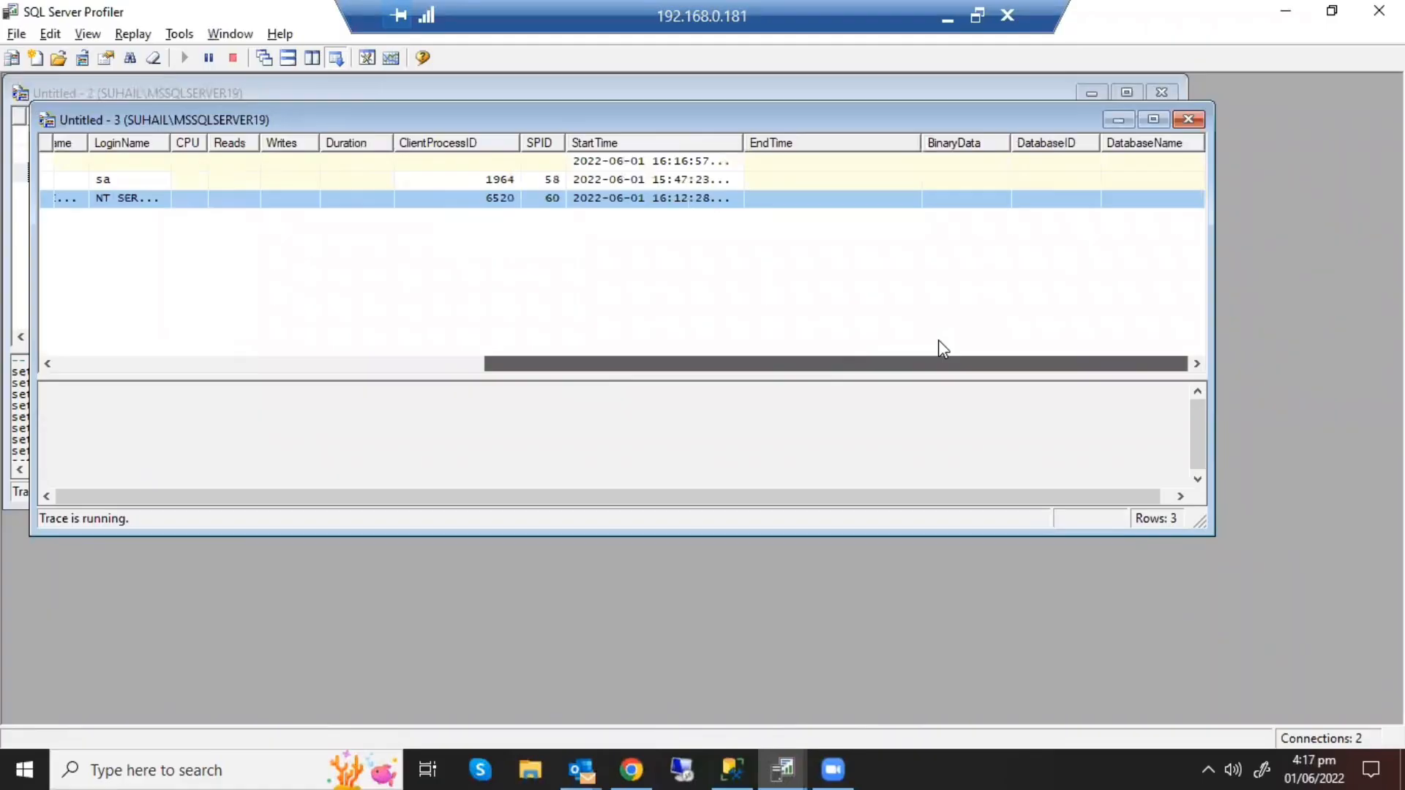
pyautogui.moveTo(851, 326); pyautogui.dragTo(438, 385)
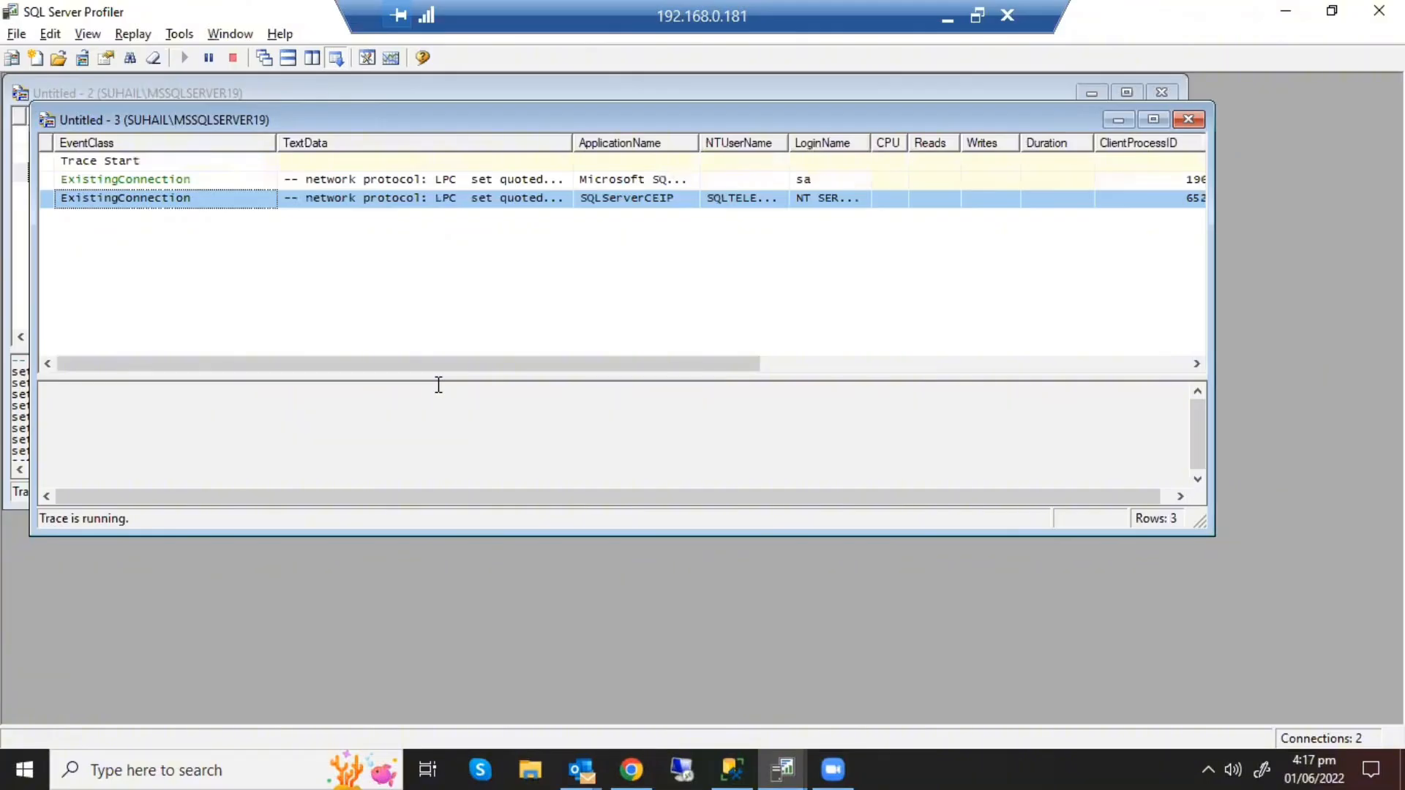
pyautogui.hotkey('alt', 'Tab')
pyautogui.hotkey('alt', 'Tab')
pyautogui.hotkey('alt', 'Tab')
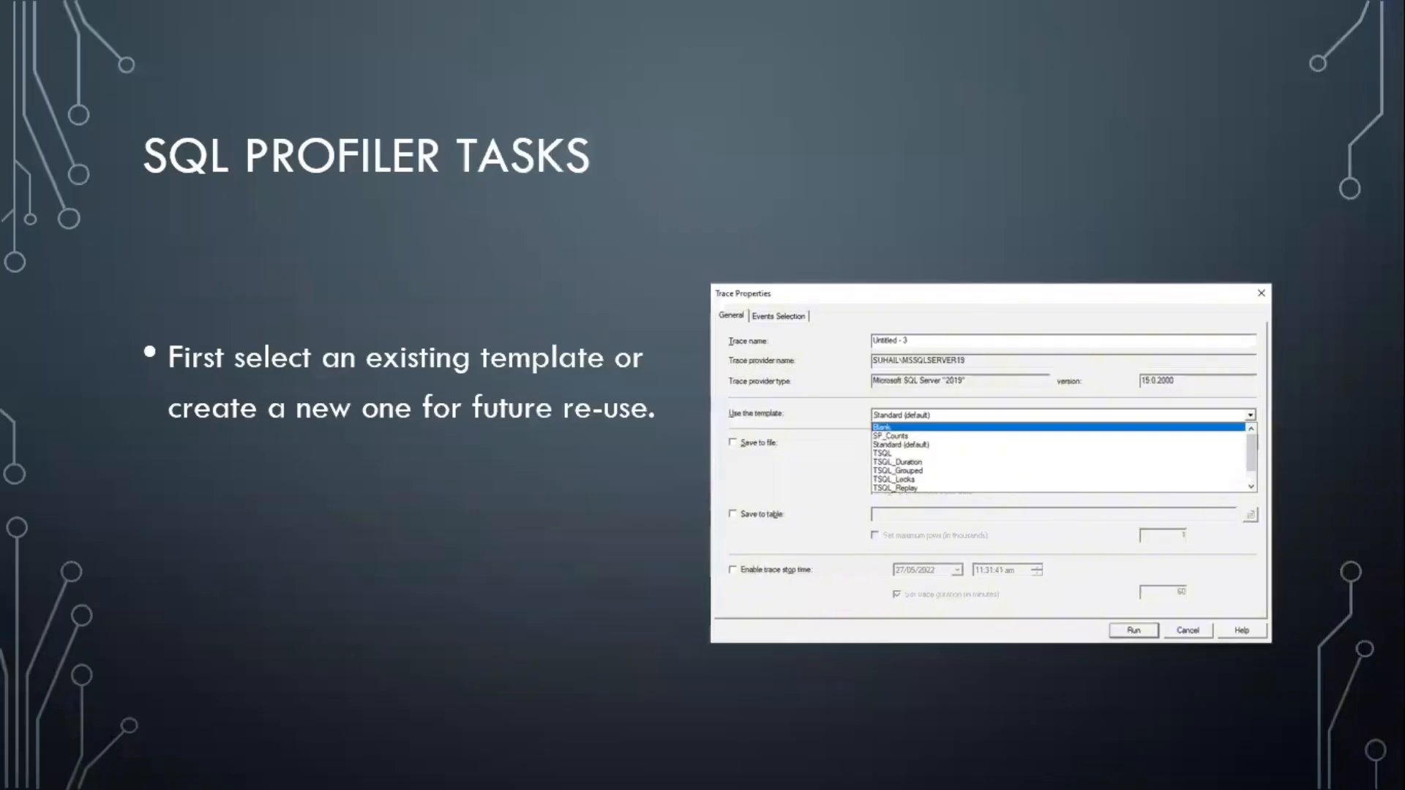
pyautogui.press('Right')
pyautogui.press('Right')
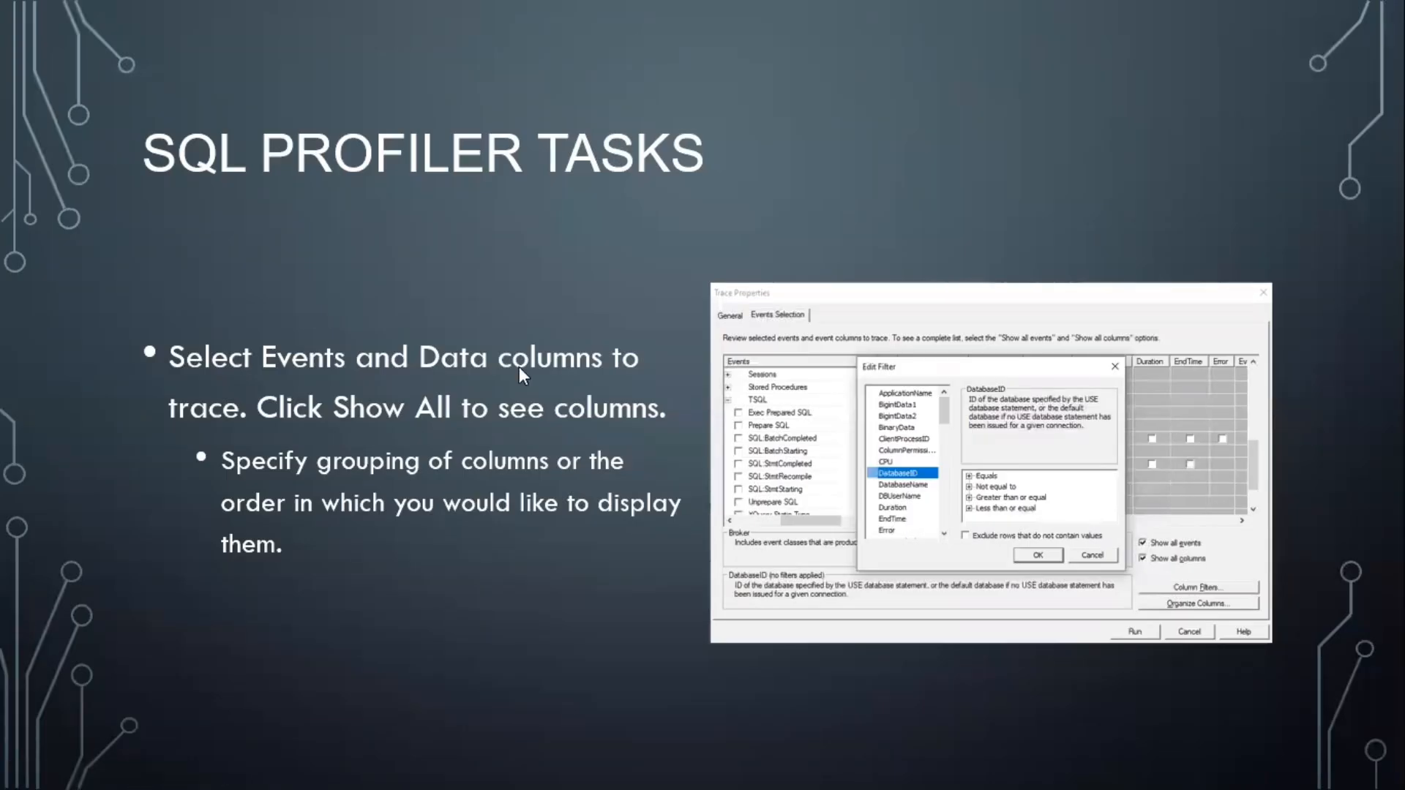
# Step: Switch back to SQL Server Profiler, start a new trace and connect to the Database Engine with the login password
pyautogui.hotkey('alt', 'Tab')
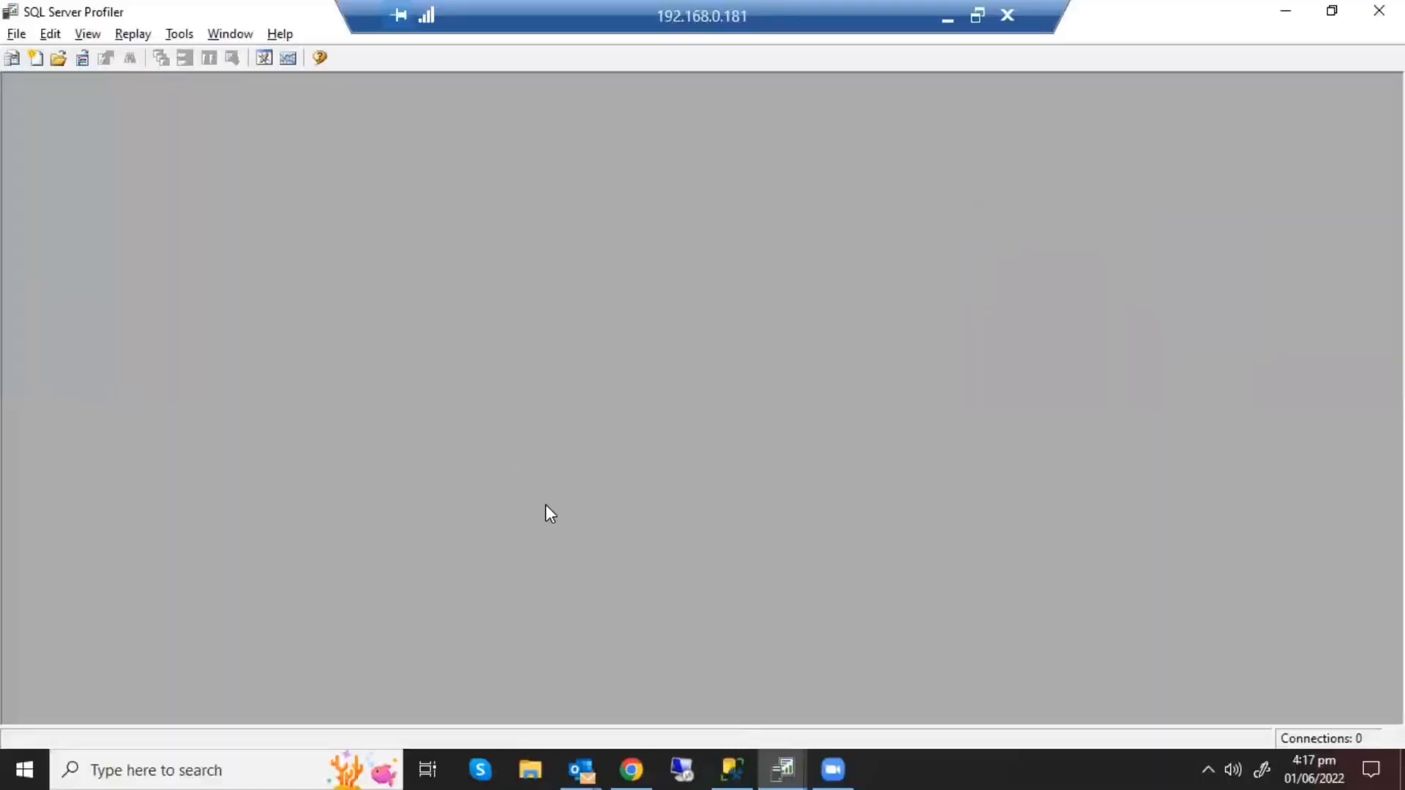
pyautogui.click(15, 37)
pyautogui.click(50, 51)
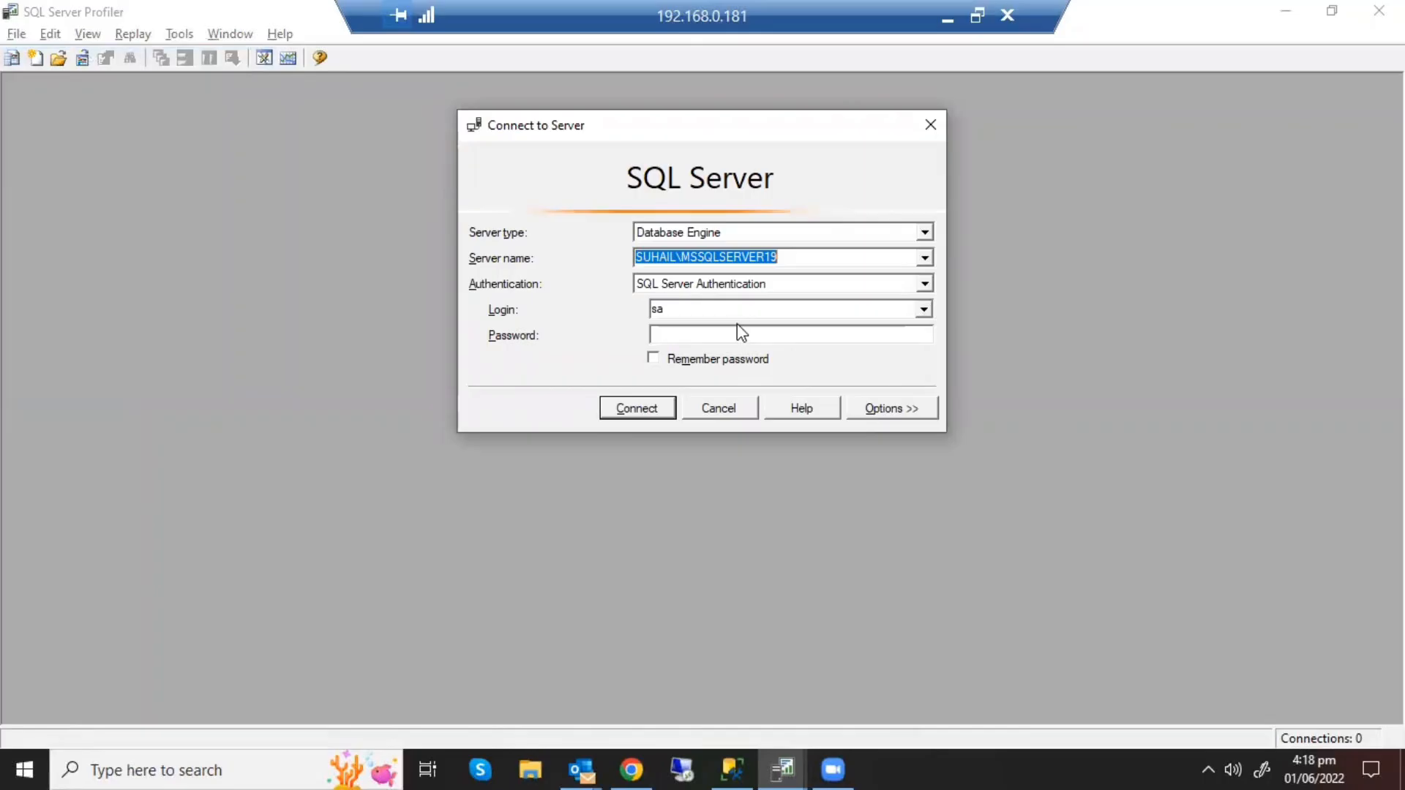
pyautogui.click(748, 341)
pyautogui.write('*****')
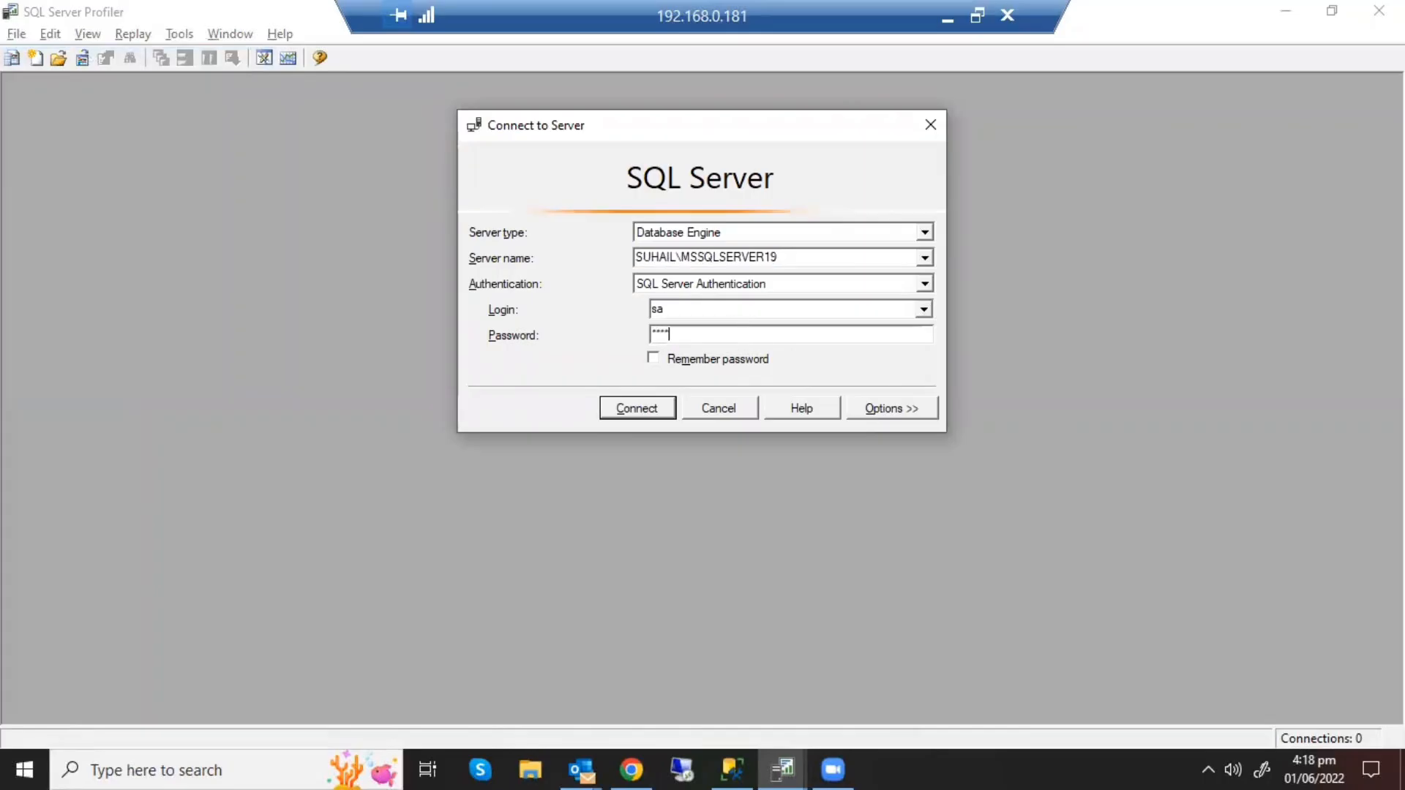
pyautogui.press('Return')
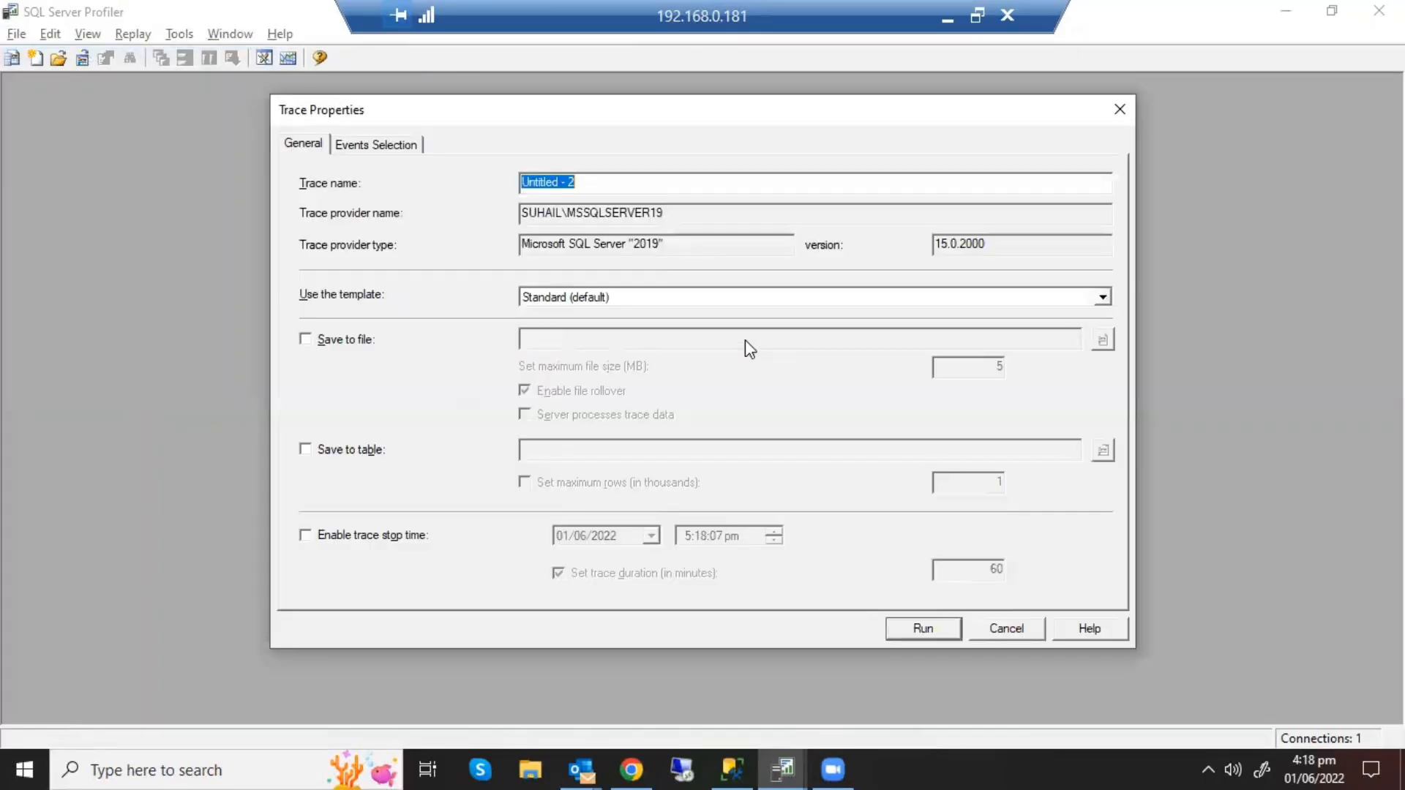
# Step: Display every available event and data column in the new trace's event selection
pyautogui.click(359, 143)
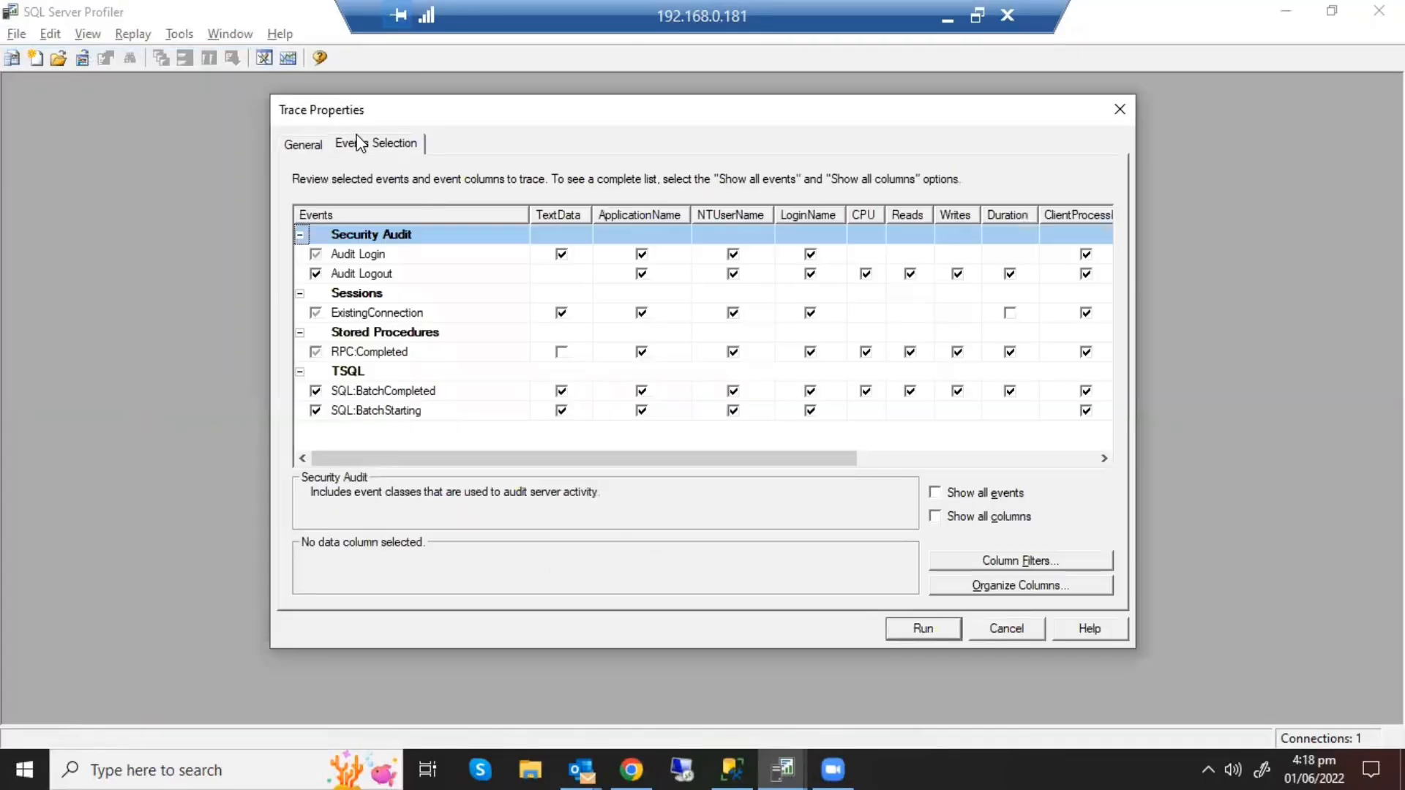
pyautogui.click(936, 514)
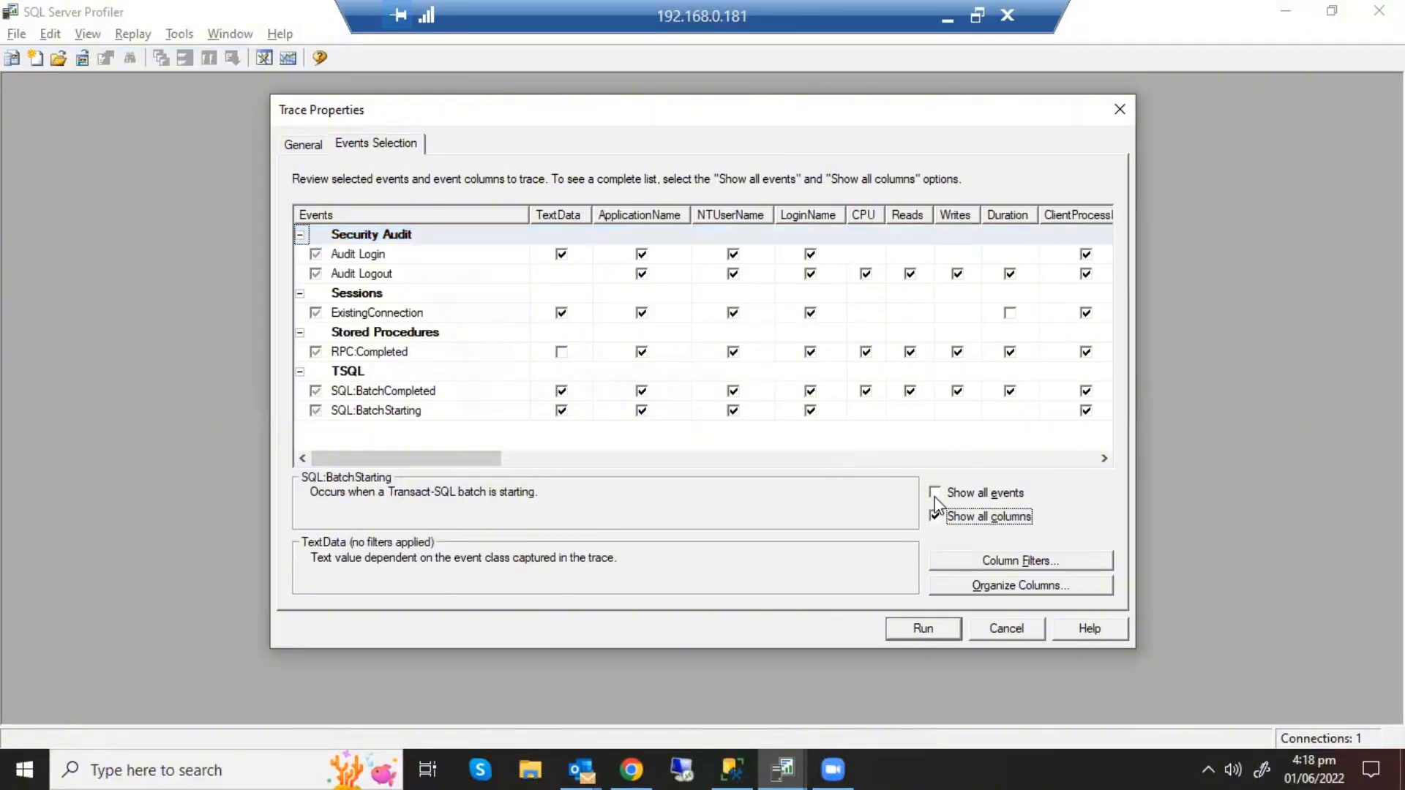
pyautogui.click(935, 493)
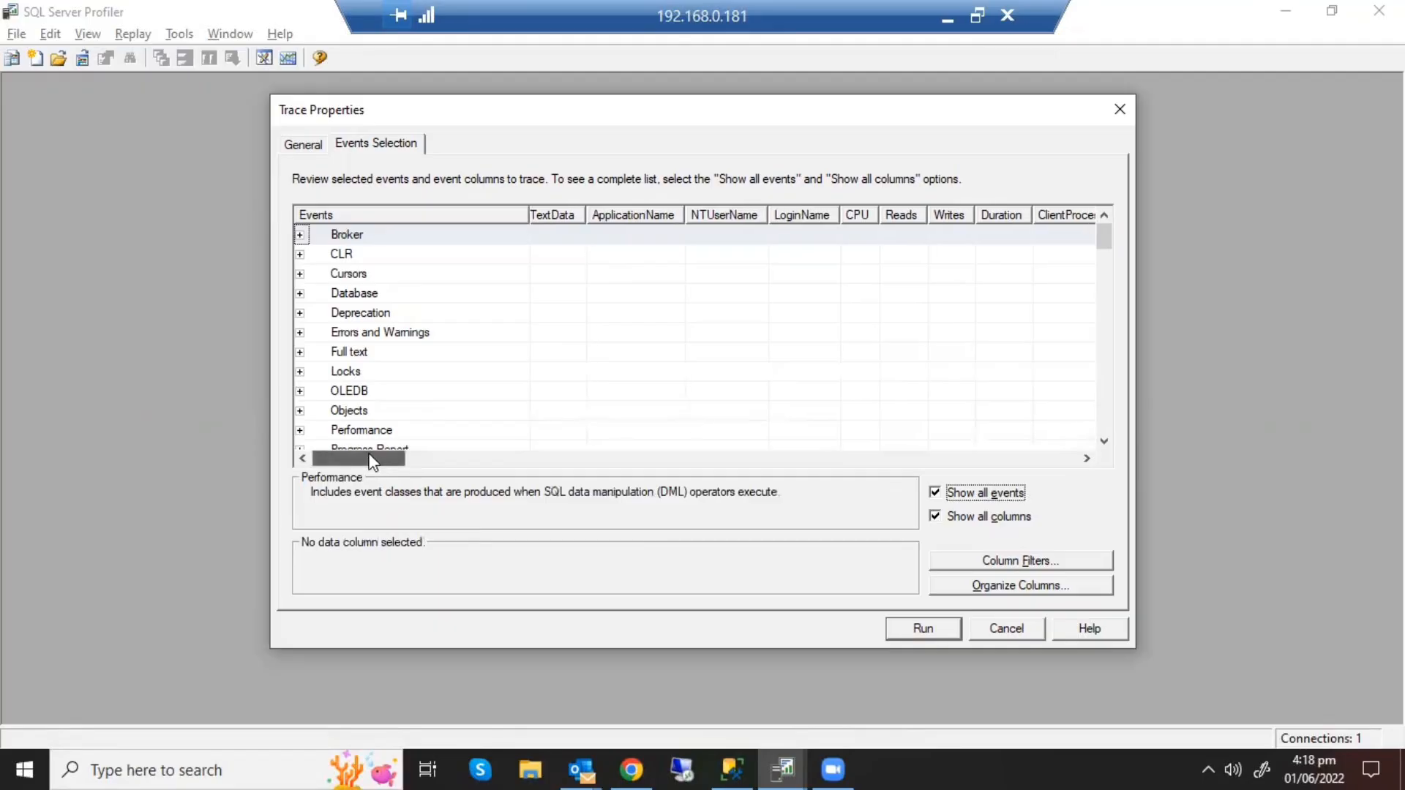
# Step: Filter the new trace on the DatabaseName column so that it is like salesDB, and apply the filter
pyautogui.click(554, 213)
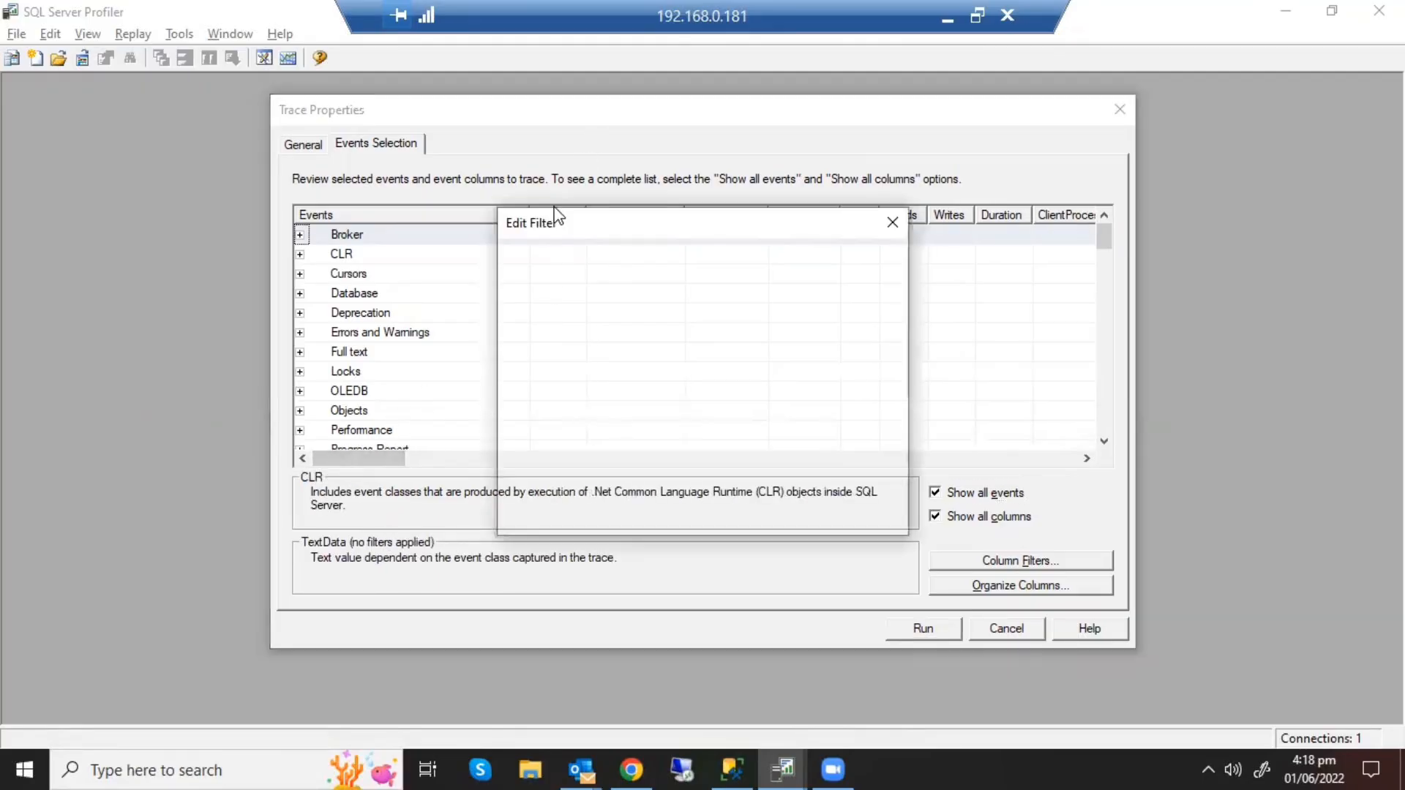
pyautogui.moveTo(633, 433); pyautogui.dragTo(642, 320)
pyautogui.click(607, 299)
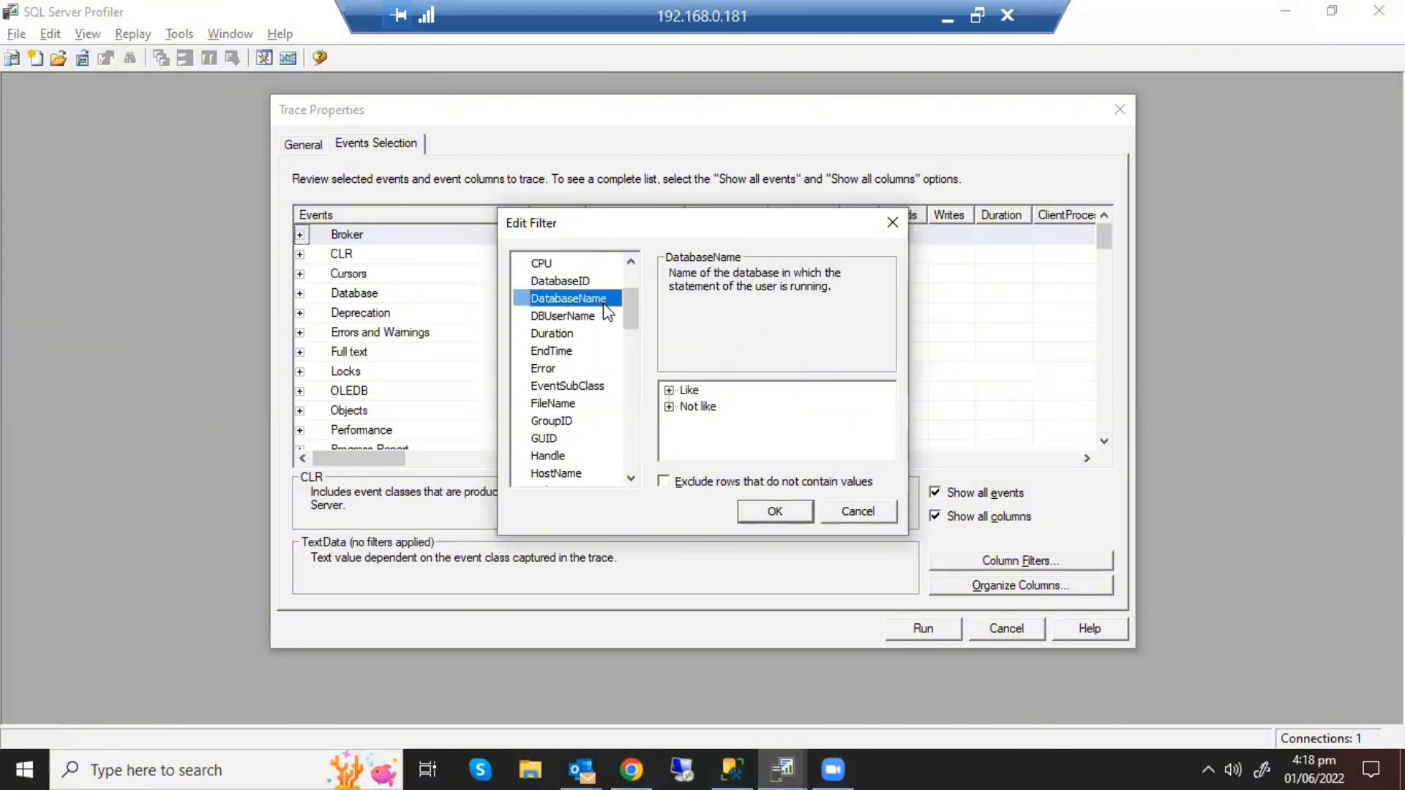
pyautogui.click(669, 390)
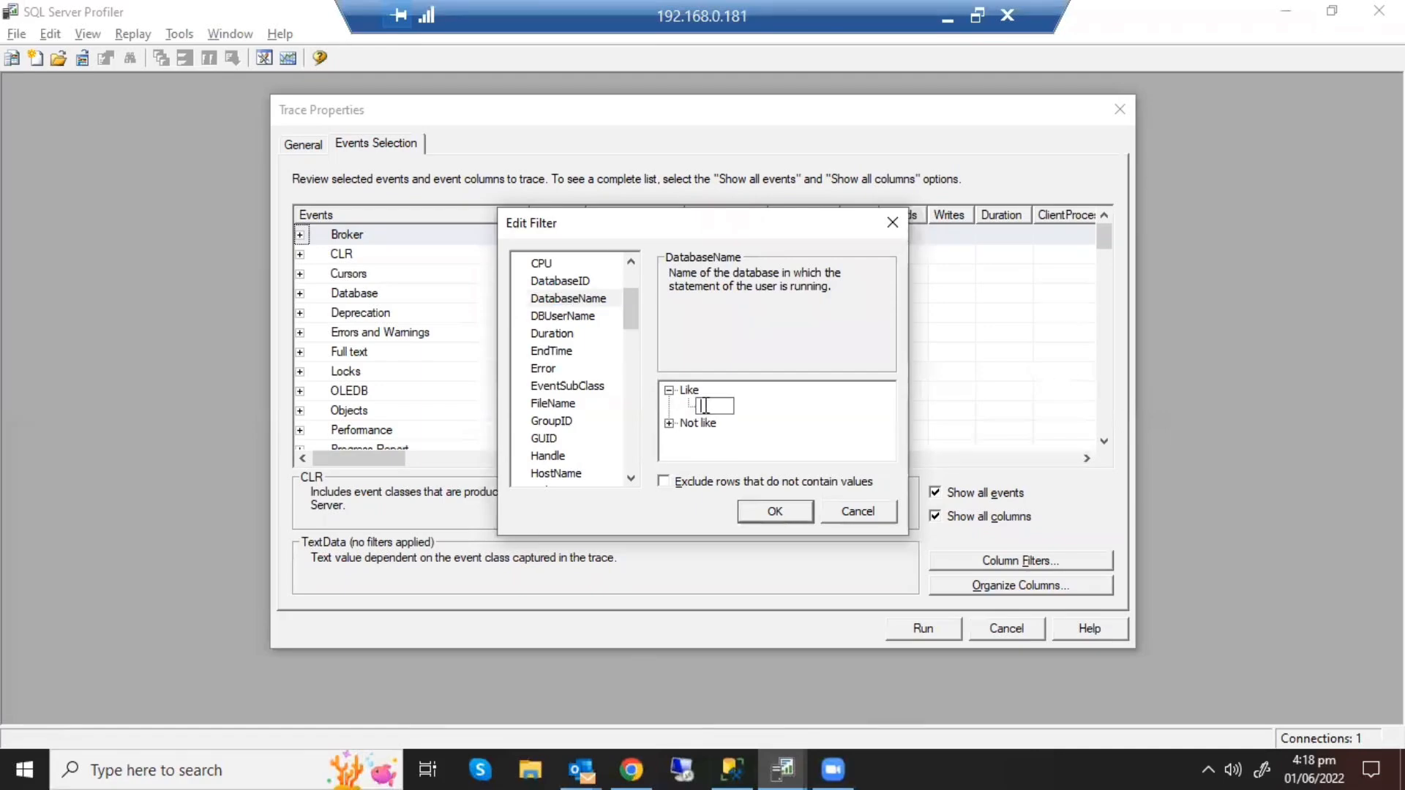
pyautogui.write('salesDB')
pyautogui.click(775, 512)
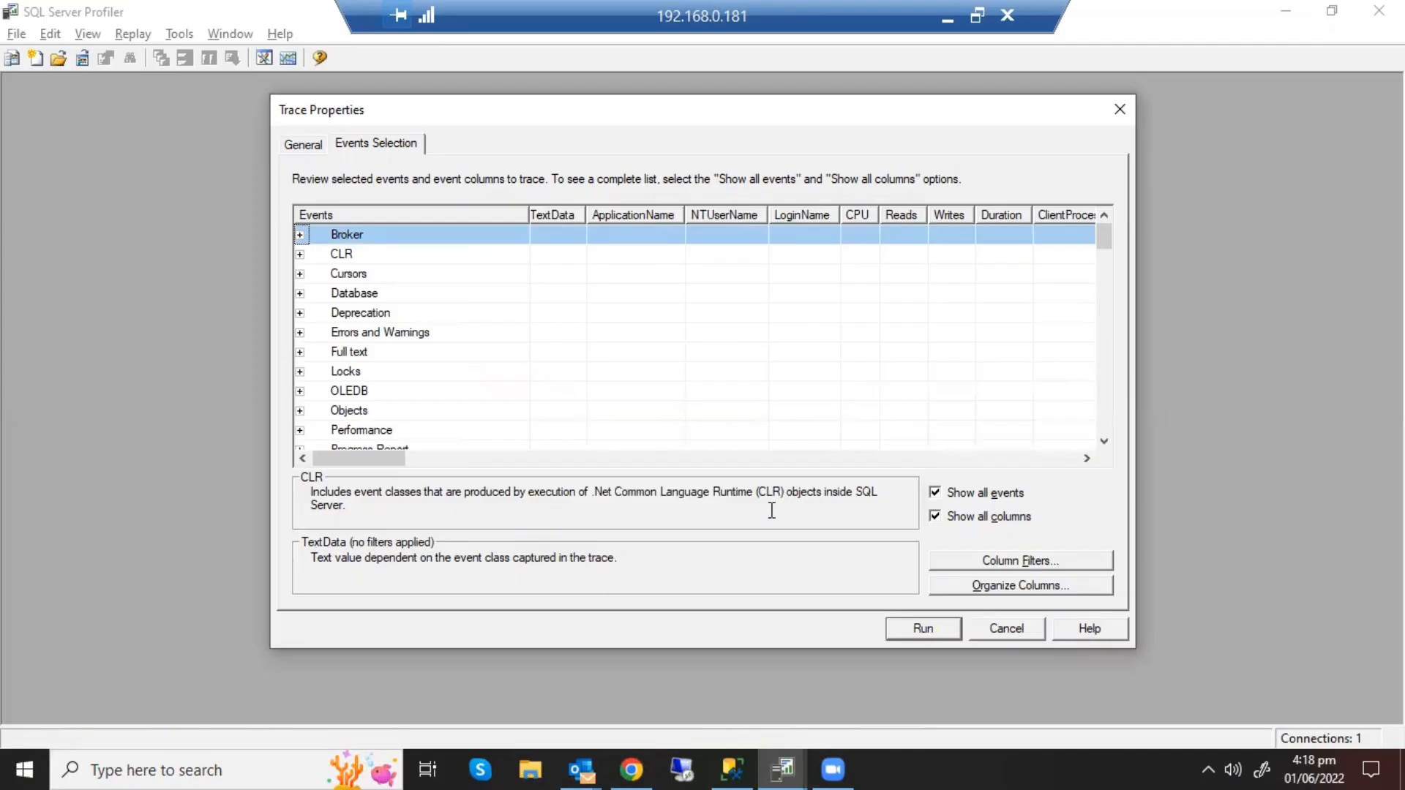
# Step: Examine the filter descriptions and comparison operators offered for the DatabaseID, Duration and EndTime columns, and browse the remaining filterable columns
pyautogui.click(645, 212)
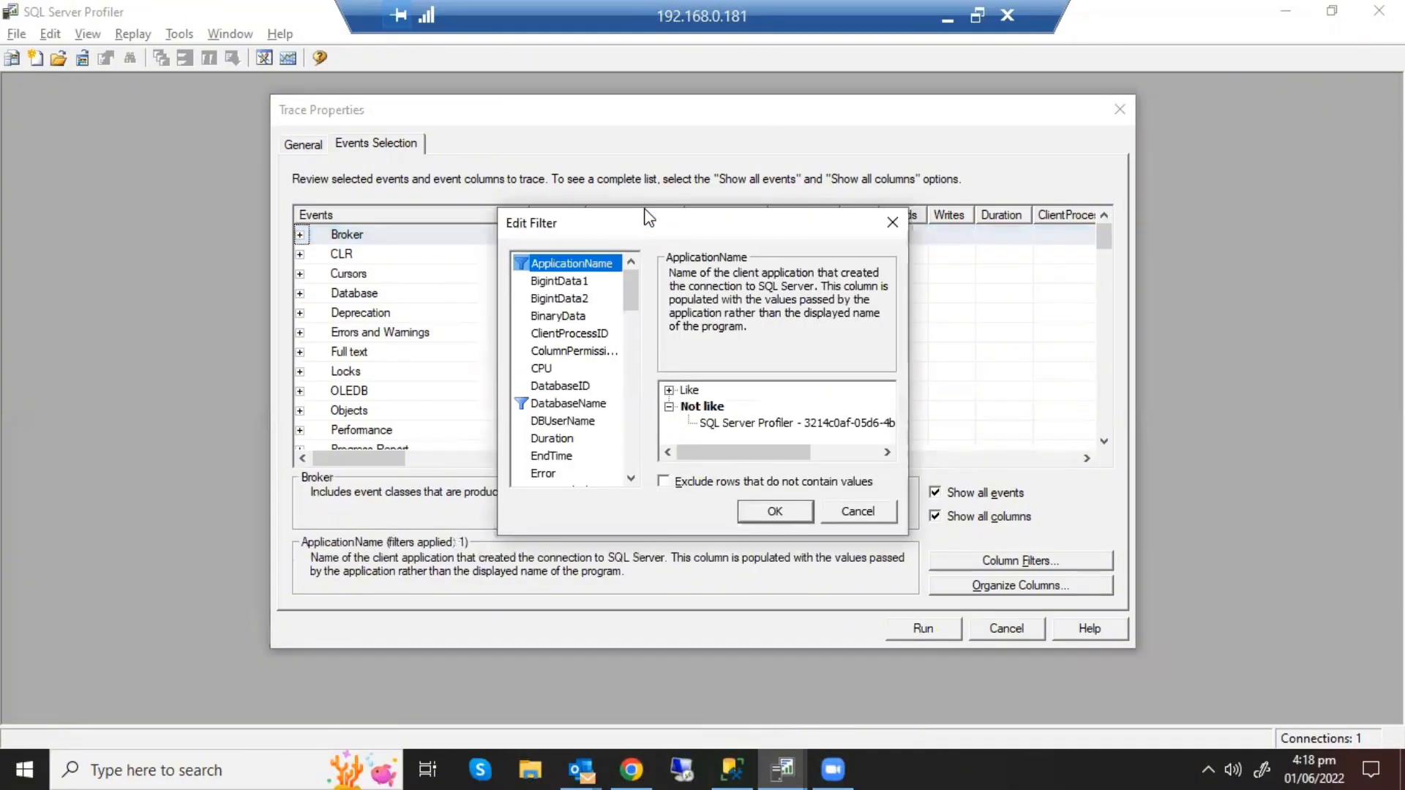
pyautogui.click(552, 387)
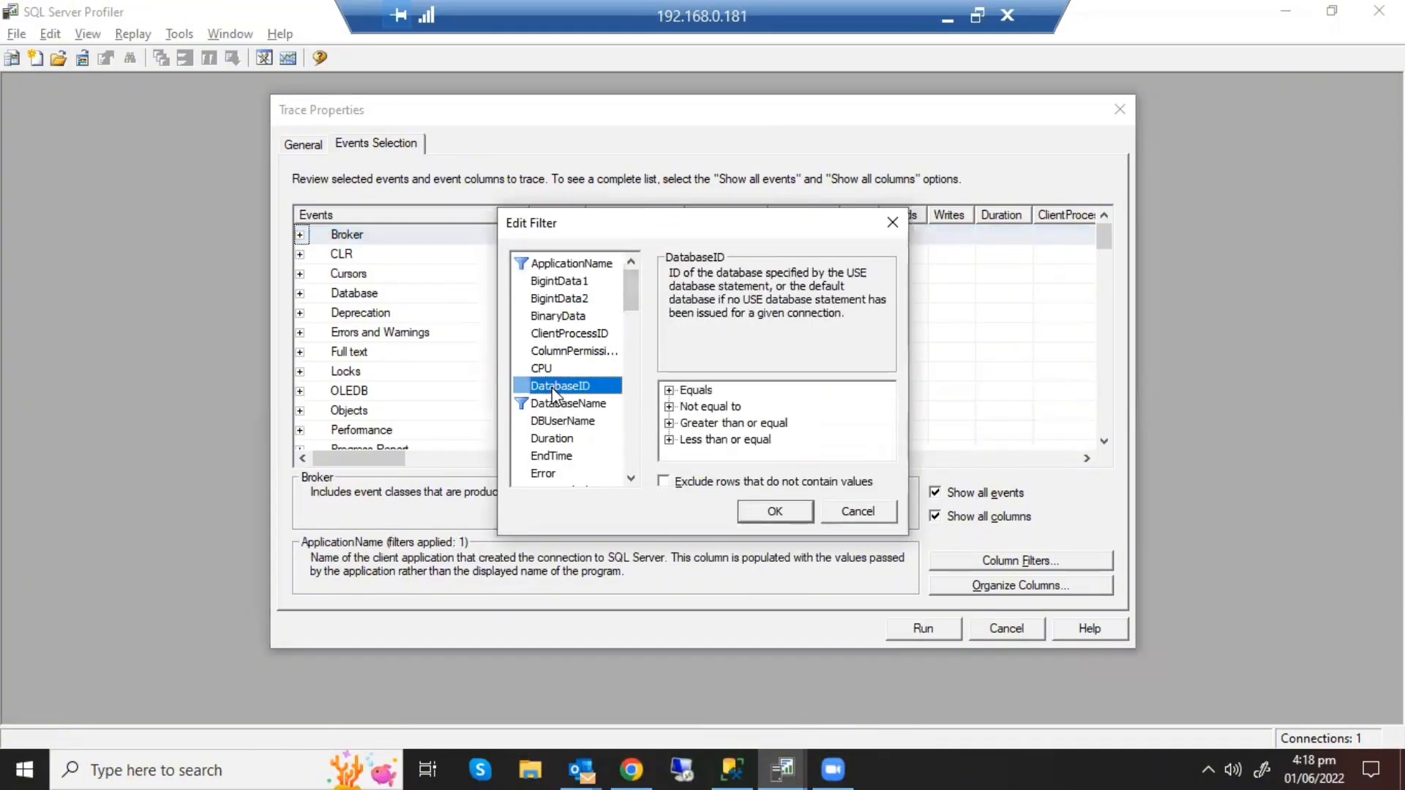
pyautogui.click(549, 439)
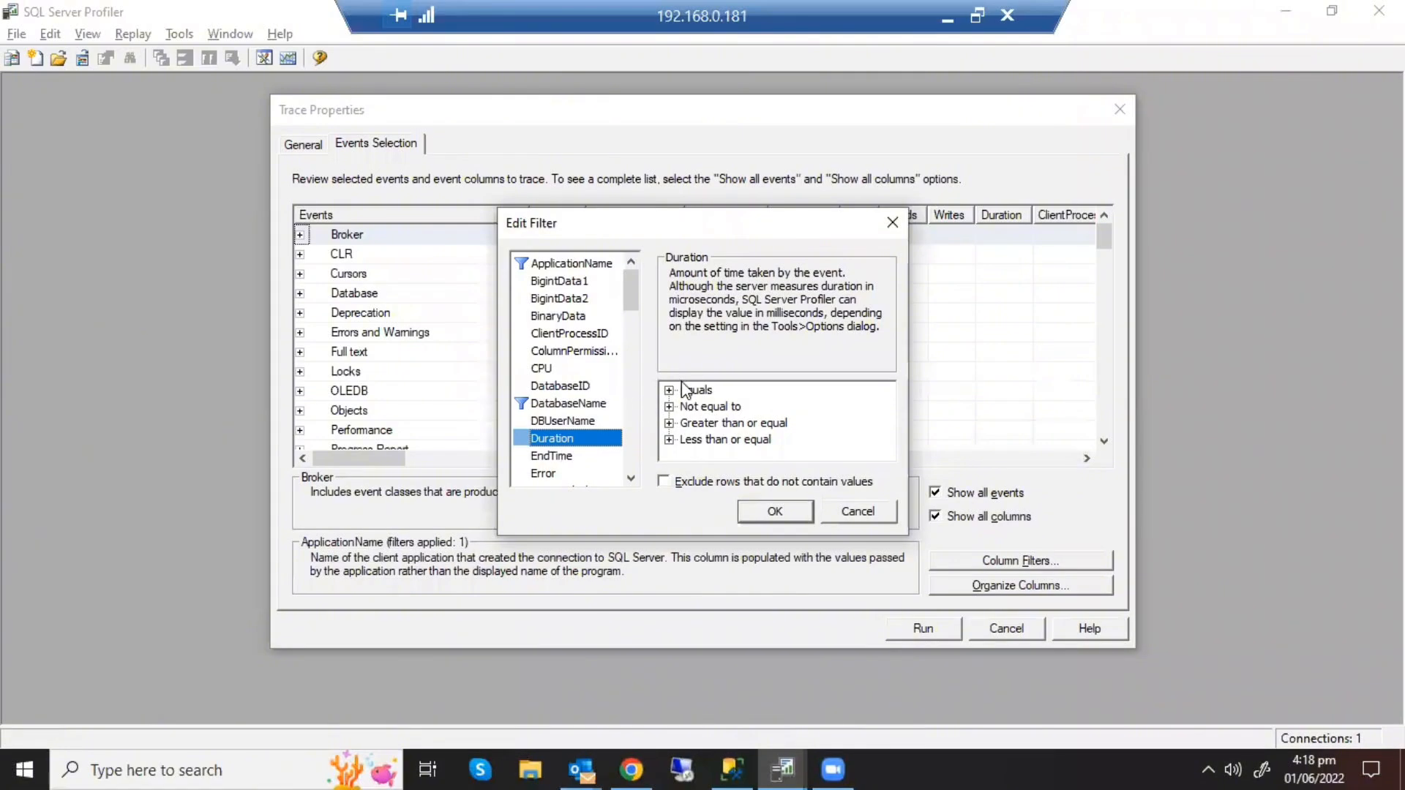
pyautogui.click(669, 407)
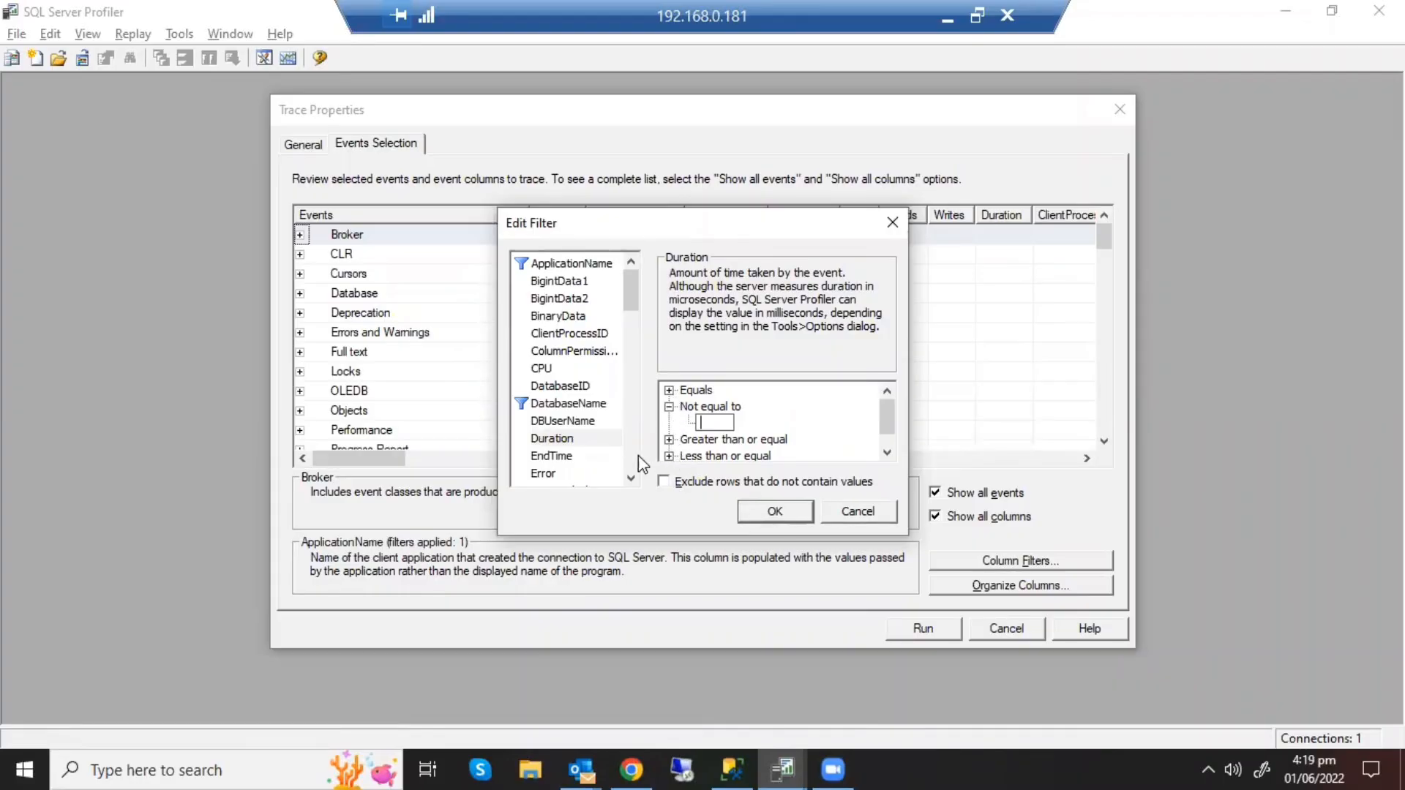
pyautogui.click(583, 453)
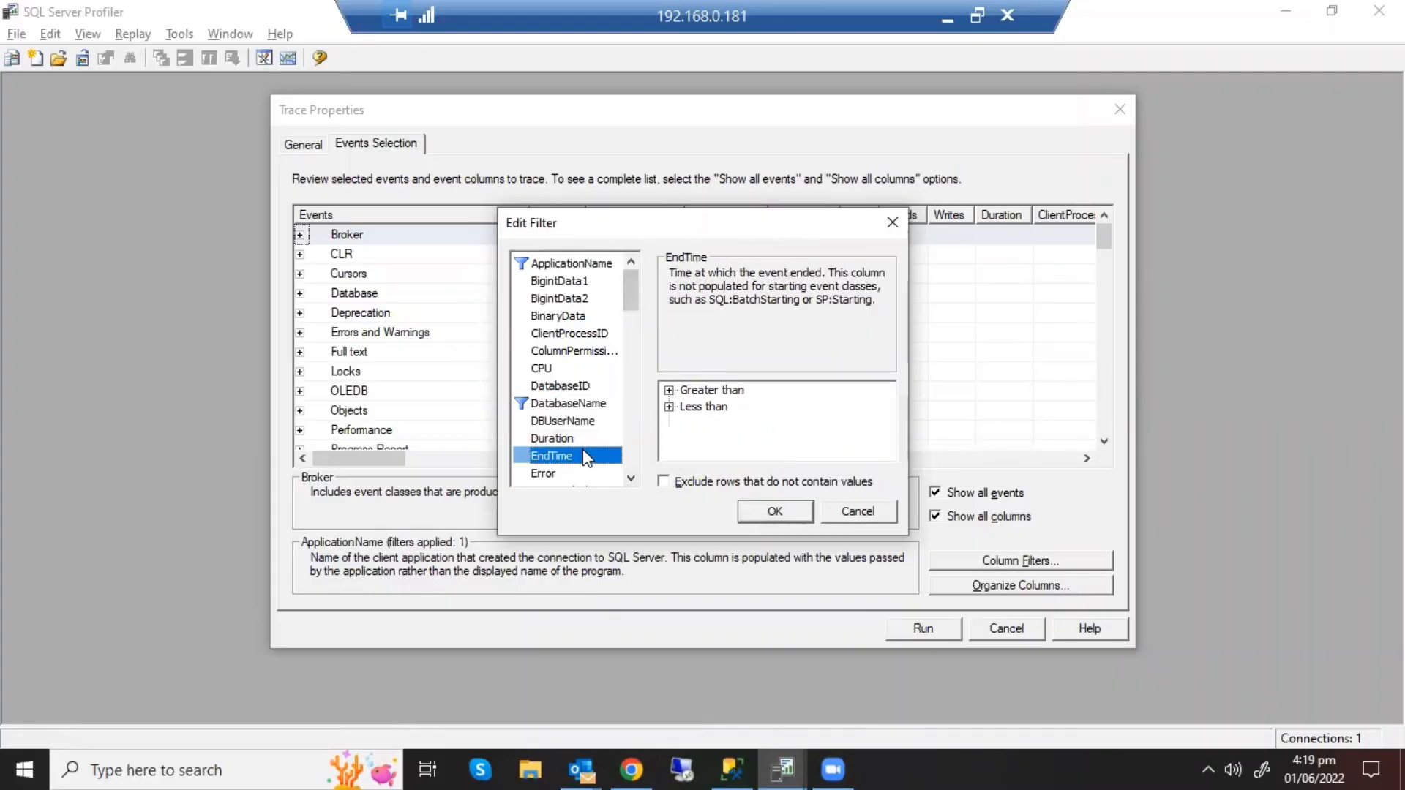
pyautogui.click(624, 473)
pyautogui.click(624, 473)
pyautogui.click(624, 473)
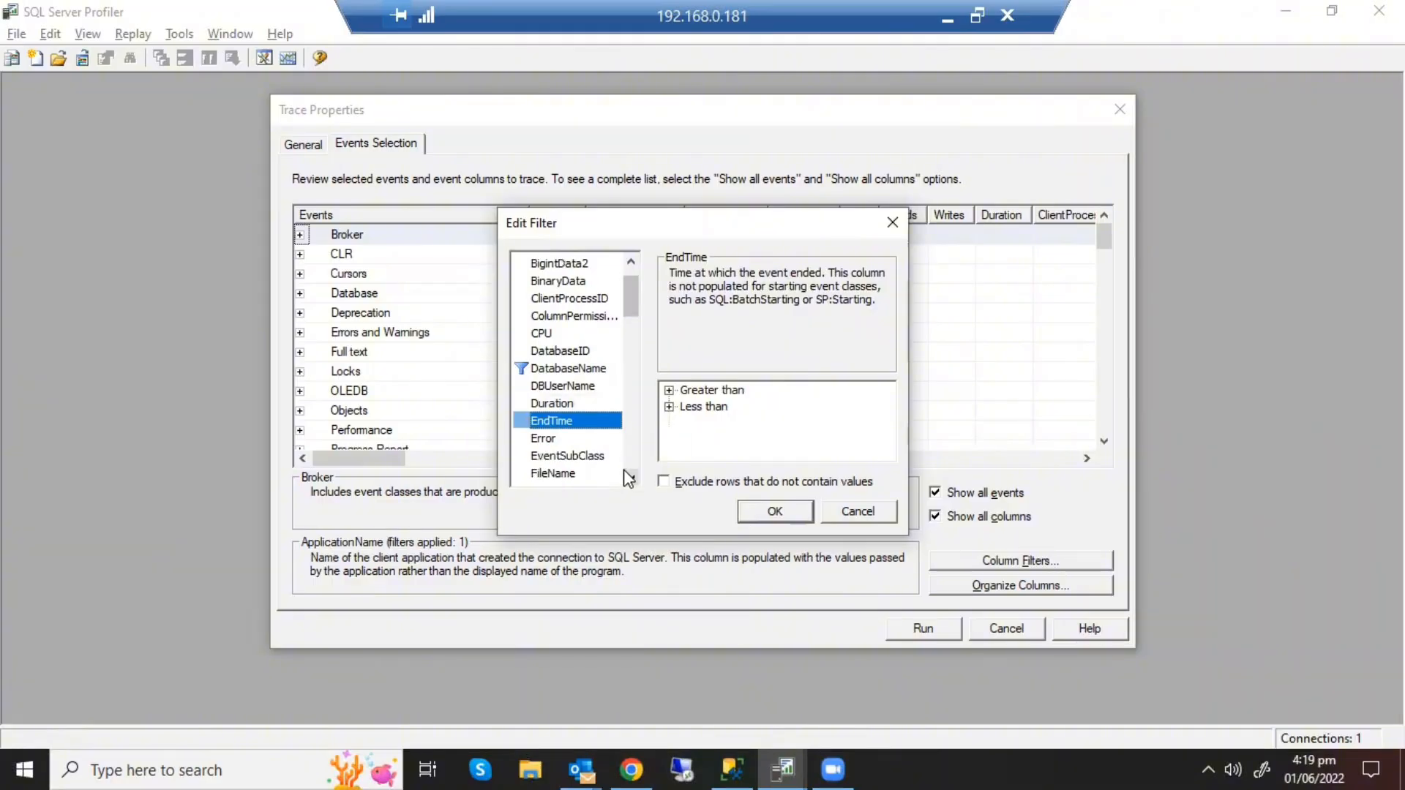
pyautogui.click(624, 473)
pyautogui.click(625, 473)
pyautogui.click(624, 473)
pyautogui.click(624, 471)
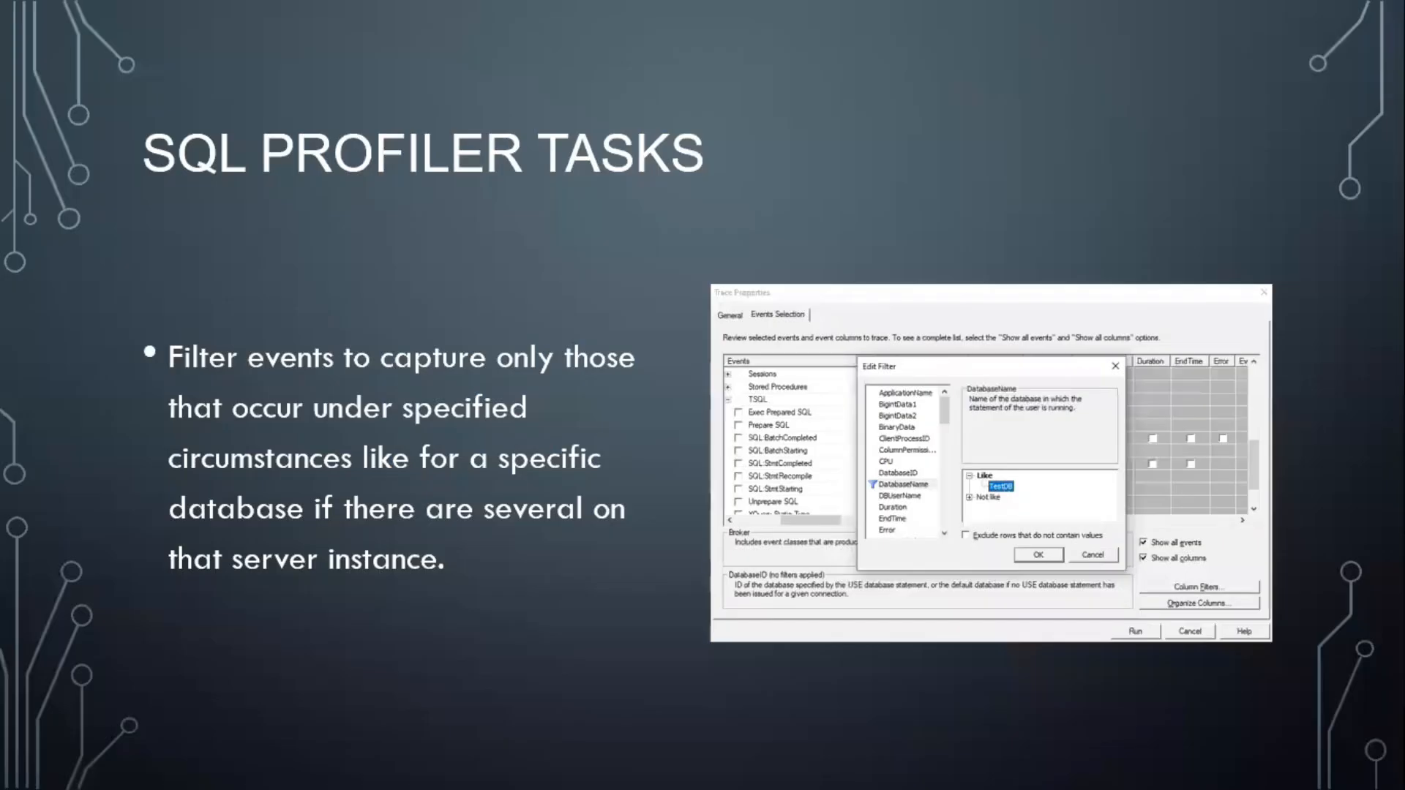
pyautogui.press('Right')
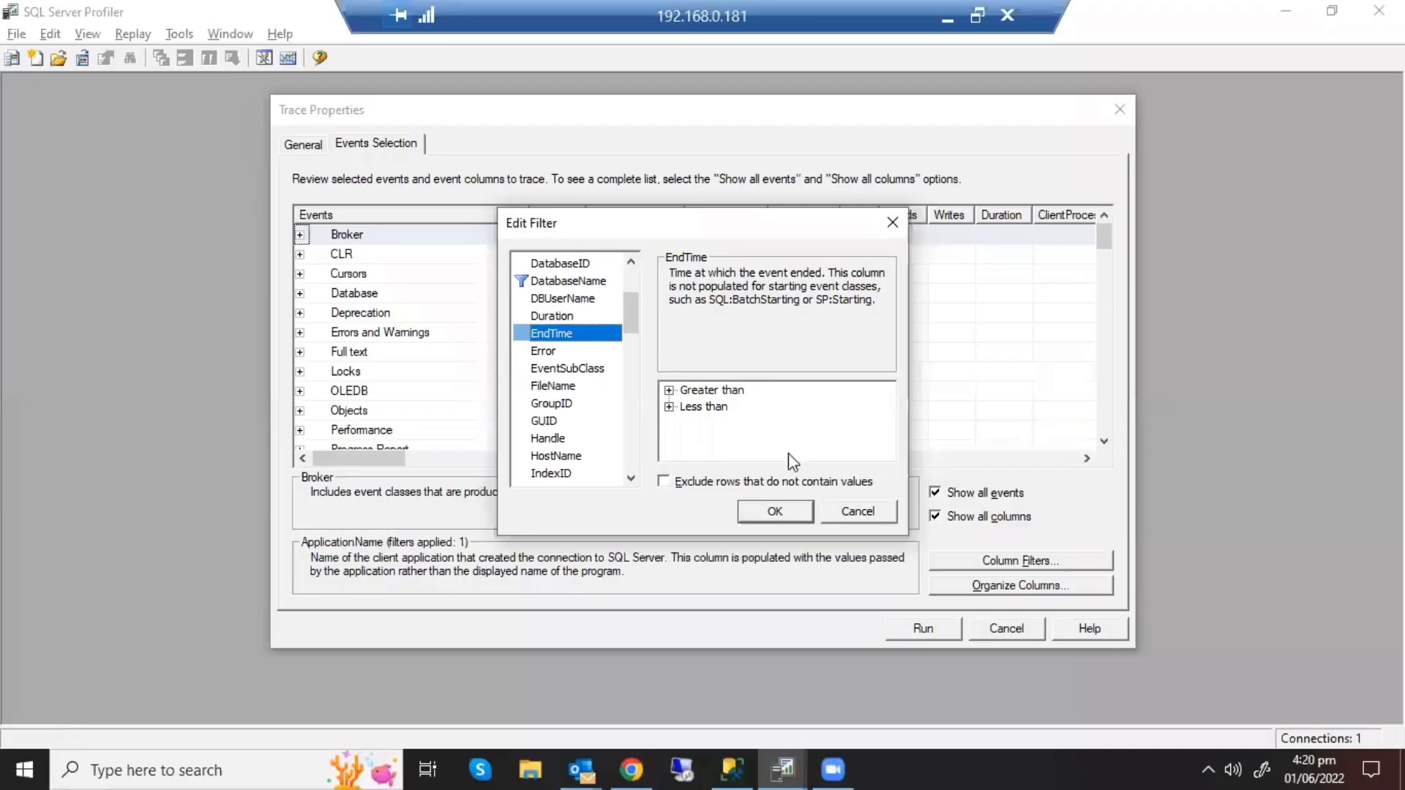
# Step: Switch to the other Profiler window, stop the Untitled - 3 trace and start it again
pyautogui.moveTo(778, 766)
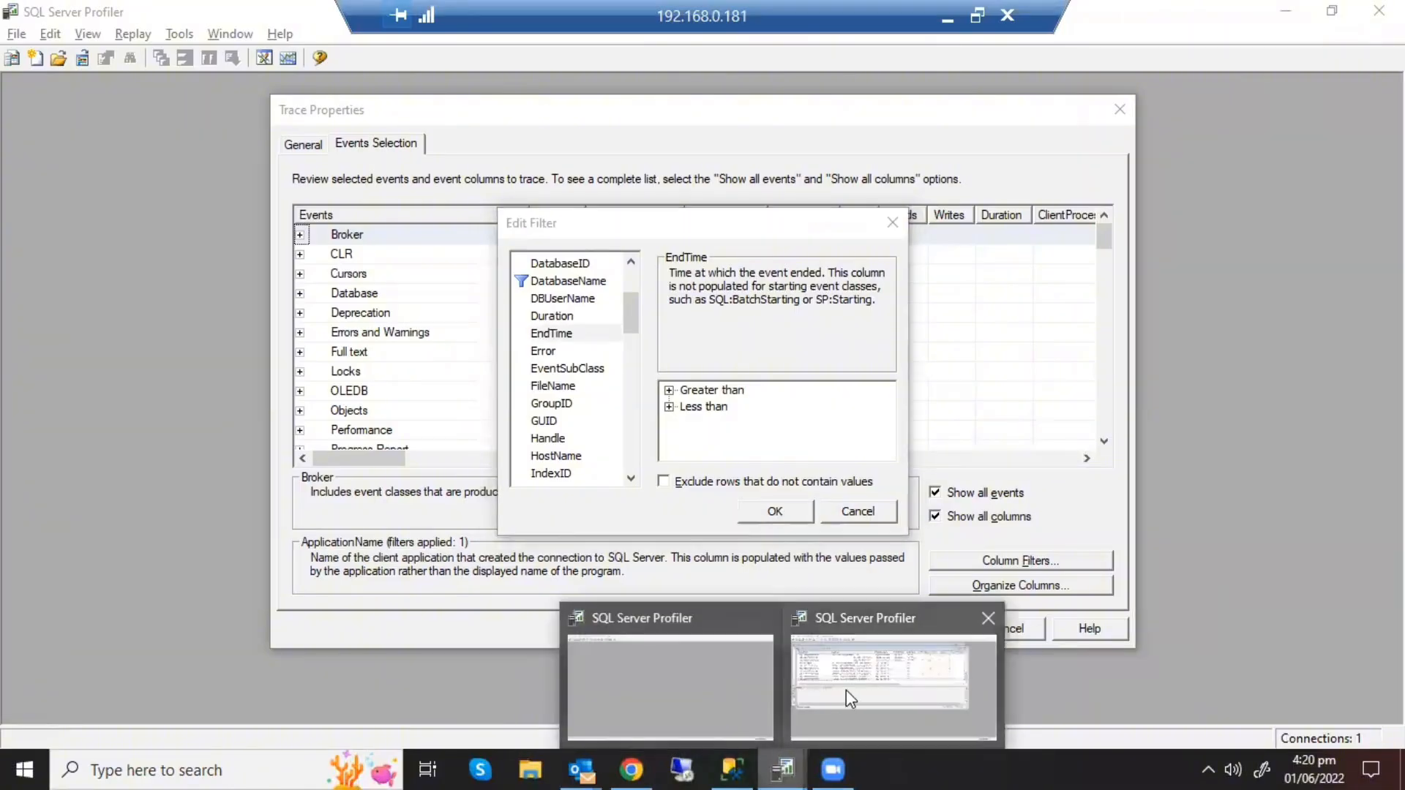
pyautogui.click(846, 689)
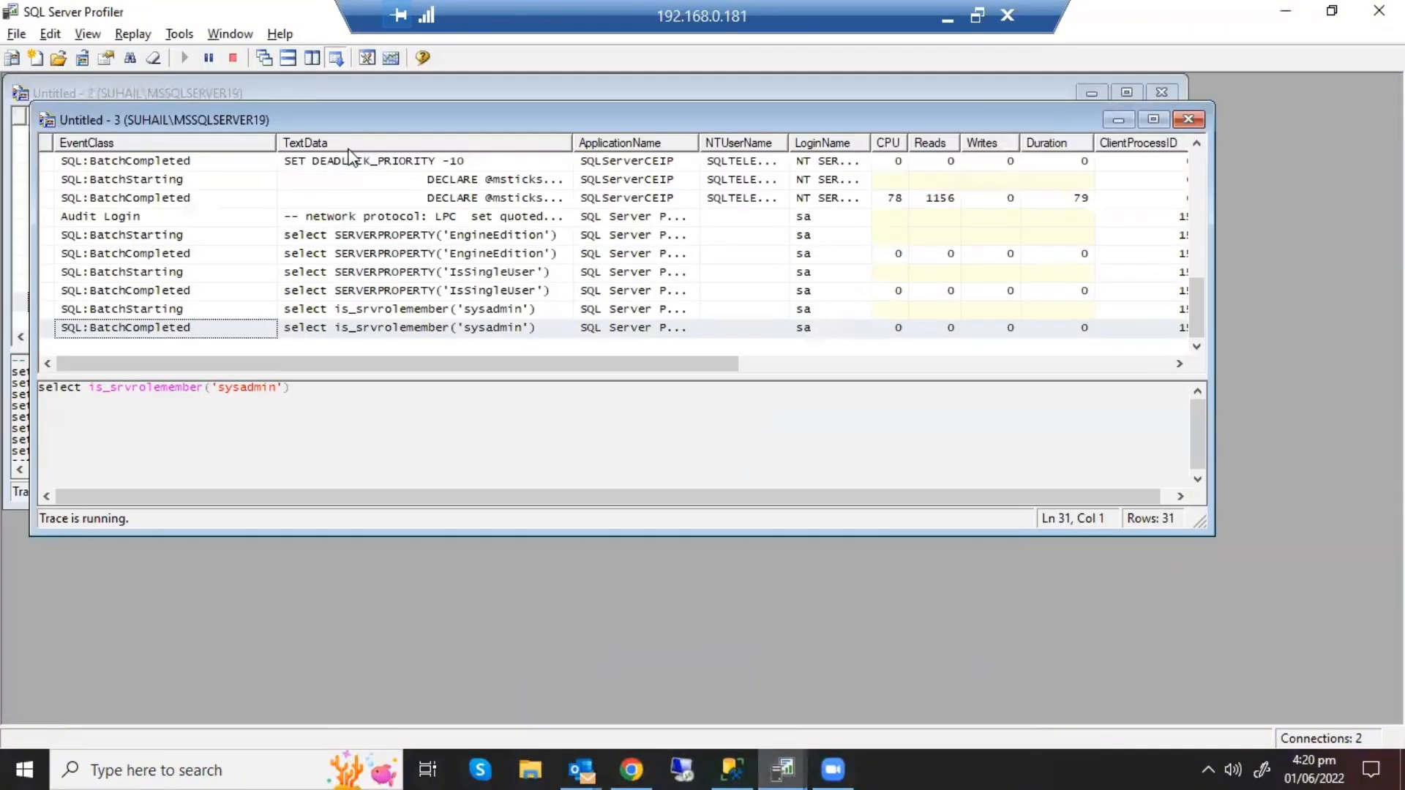
pyautogui.click(231, 60)
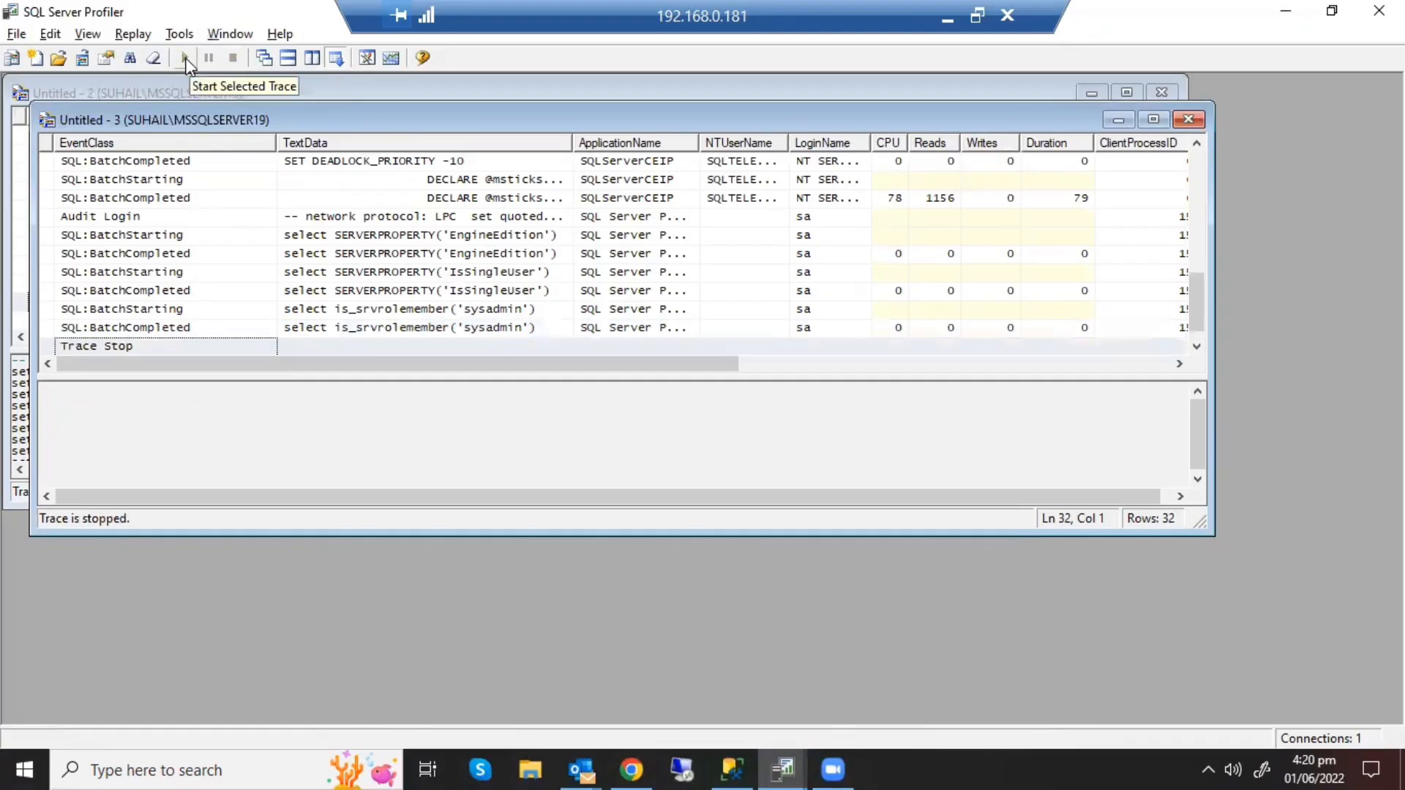
pyautogui.click(186, 59)
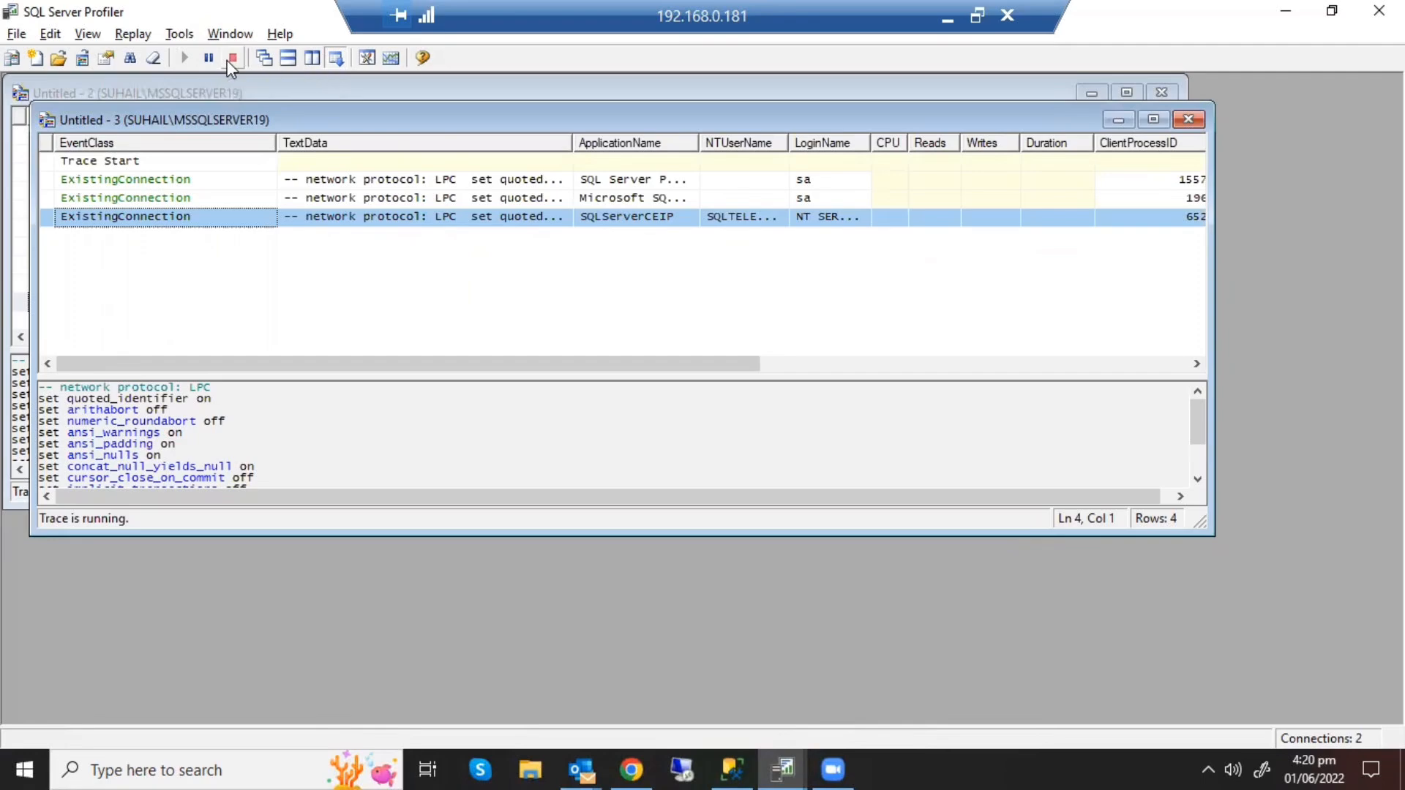
# Step: Pause and resume the Untitled - 3 trace, and clear its captured events
pyautogui.click(212, 59)
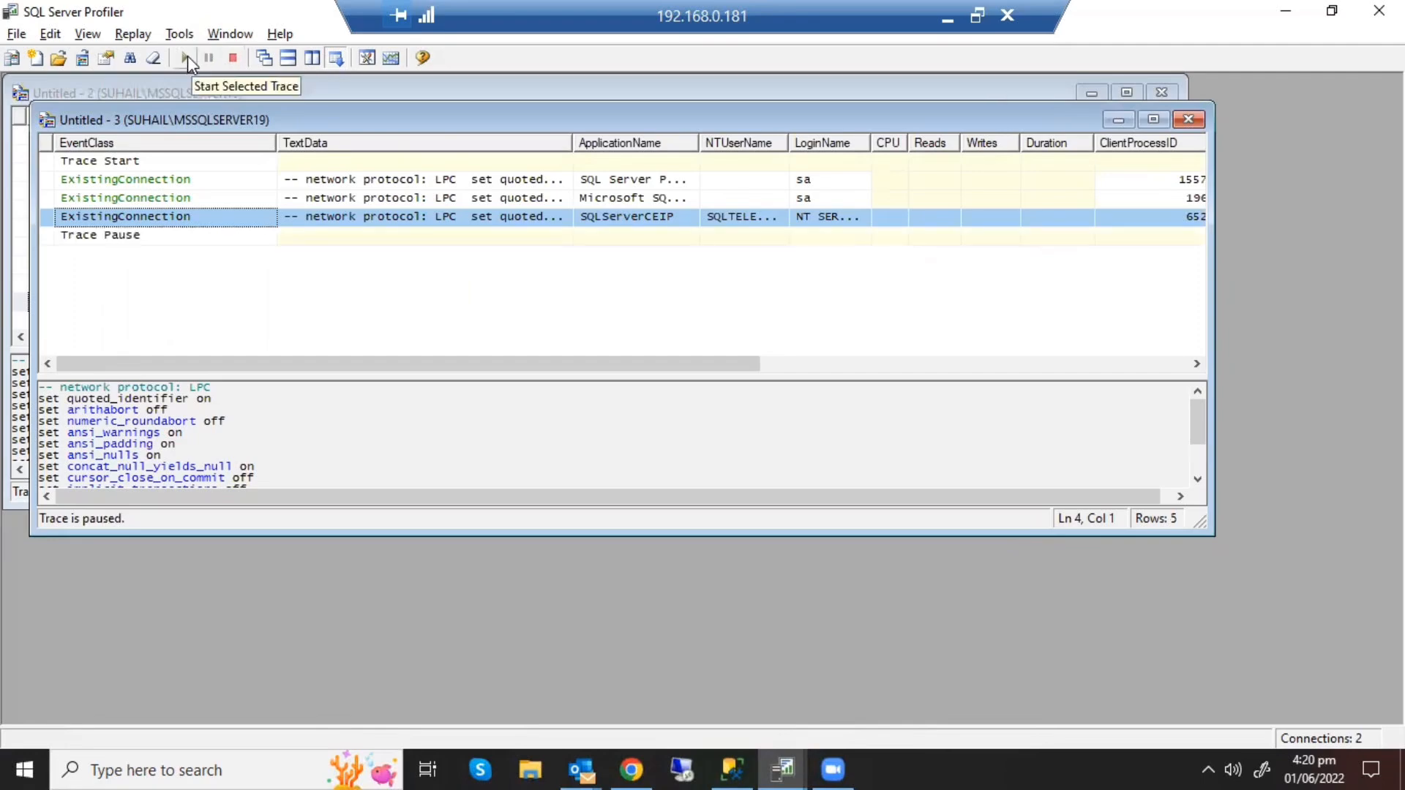
pyautogui.click(186, 58)
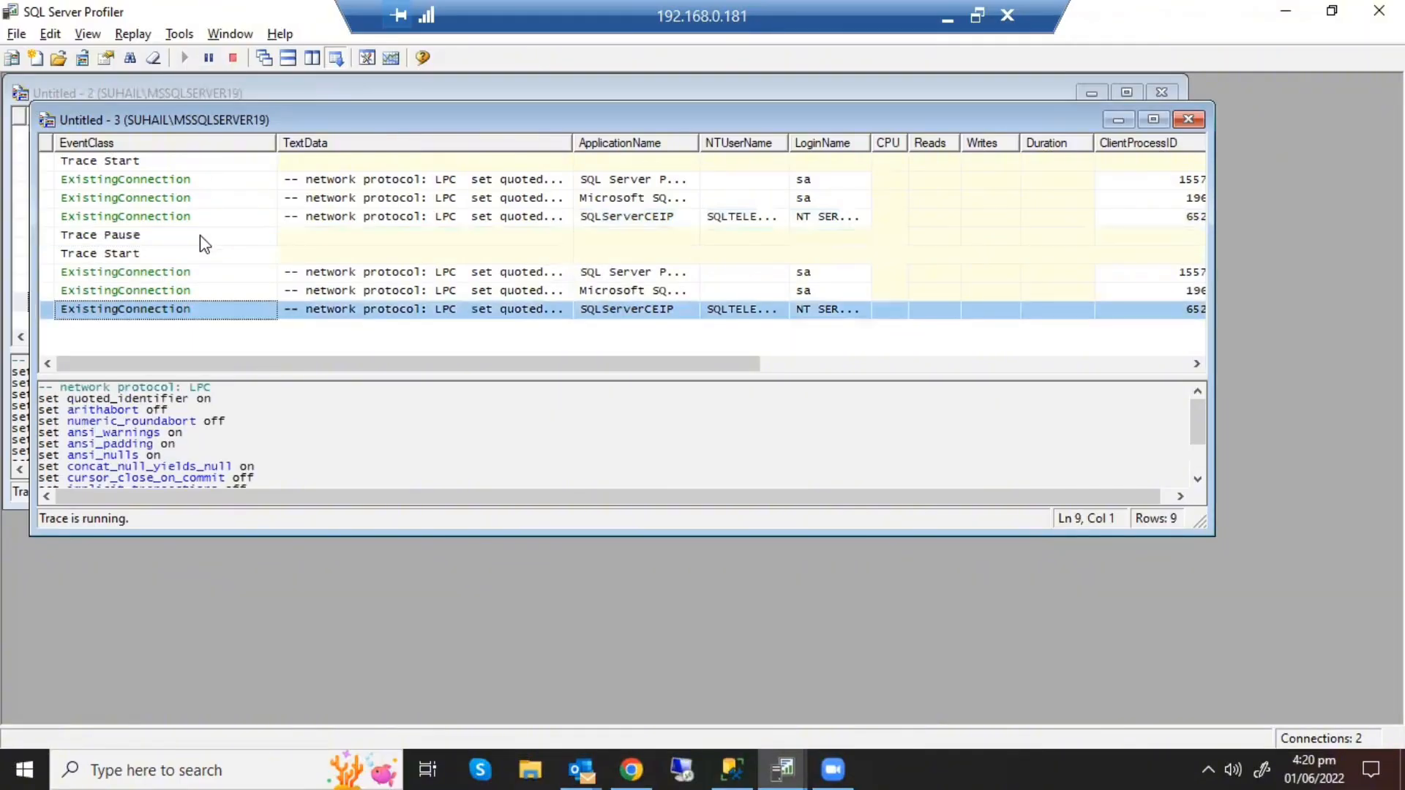
pyautogui.click(155, 60)
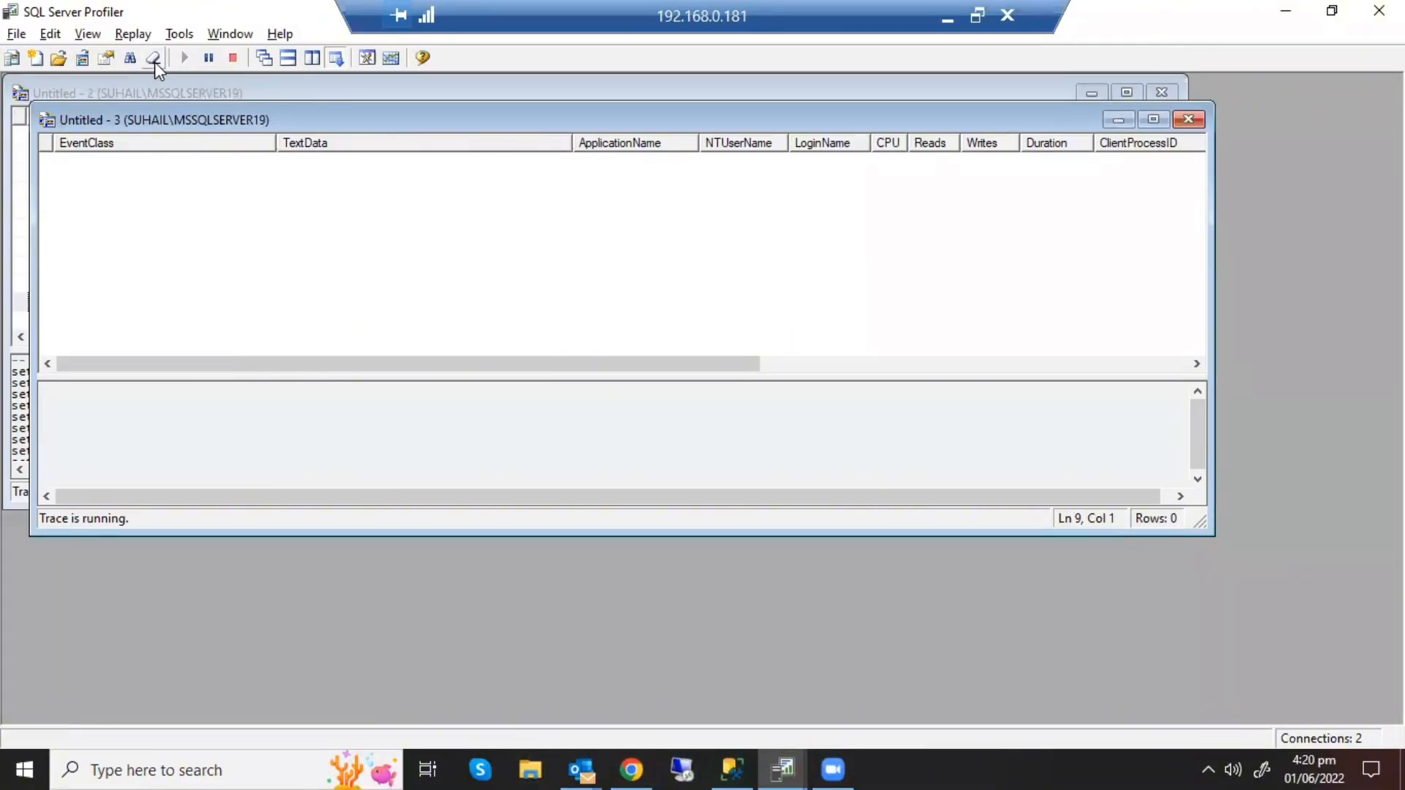
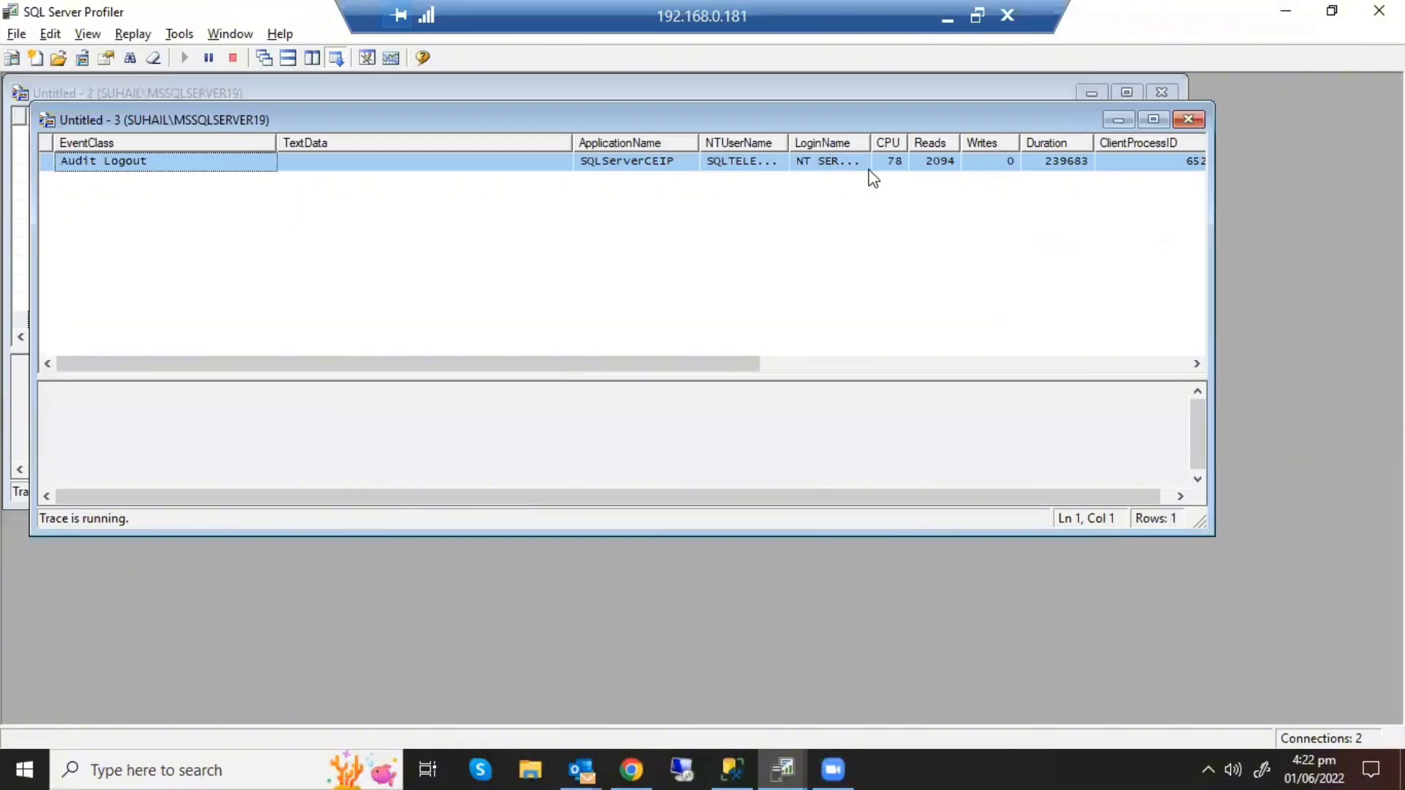
# Step: Close the still-running Untitled - 3 trace and clear the captured events of the Untitled - 2 trace
pyautogui.click(1200, 120)
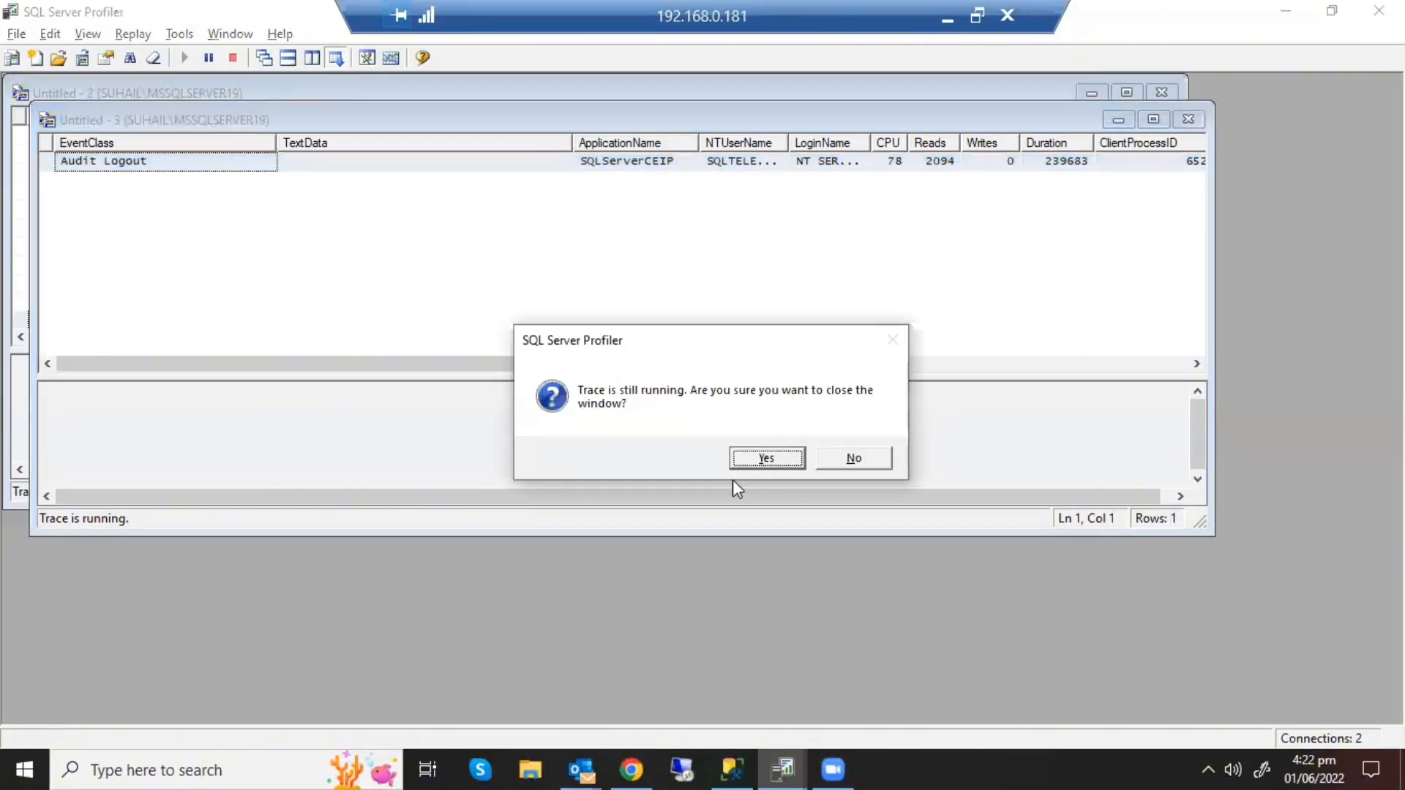
pyautogui.click(766, 459)
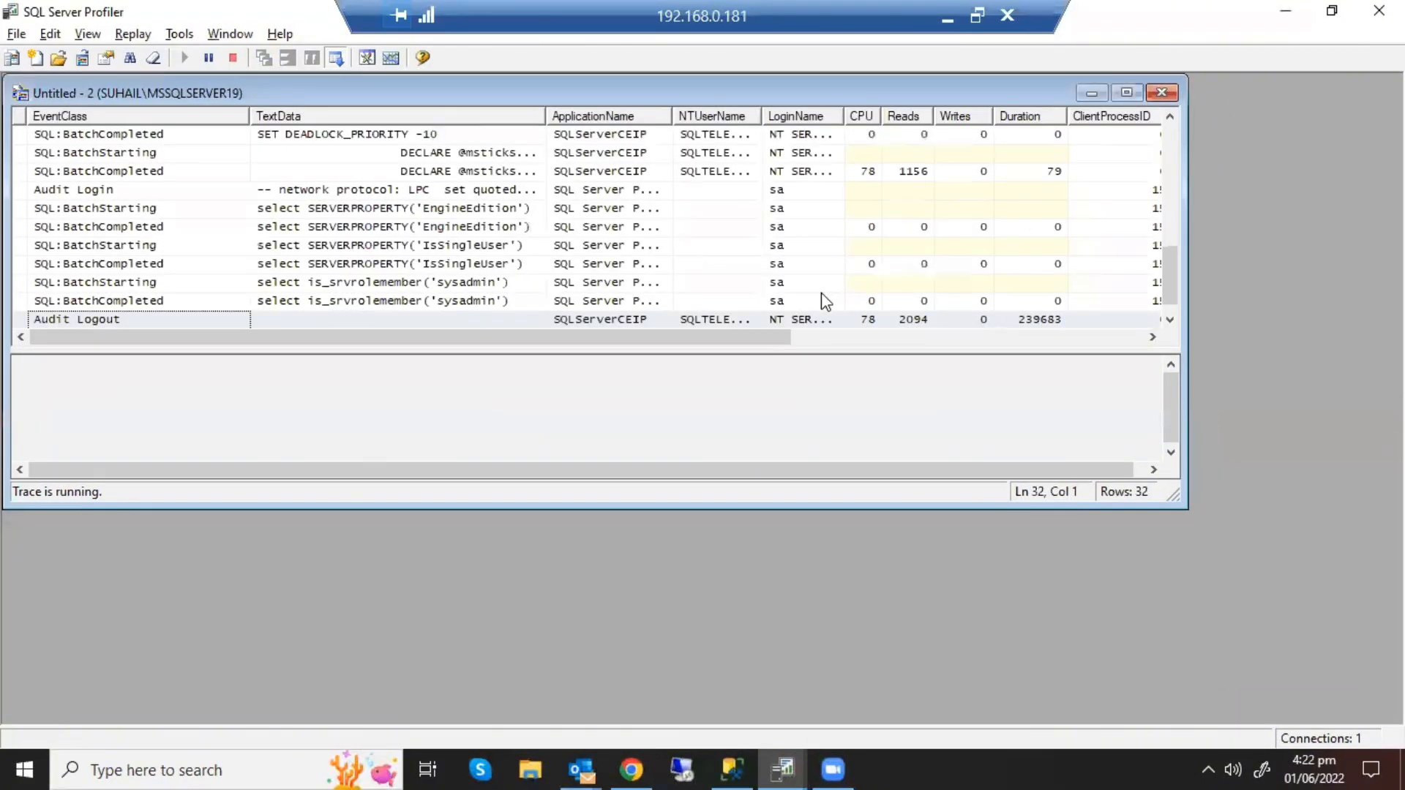
pyautogui.click(152, 57)
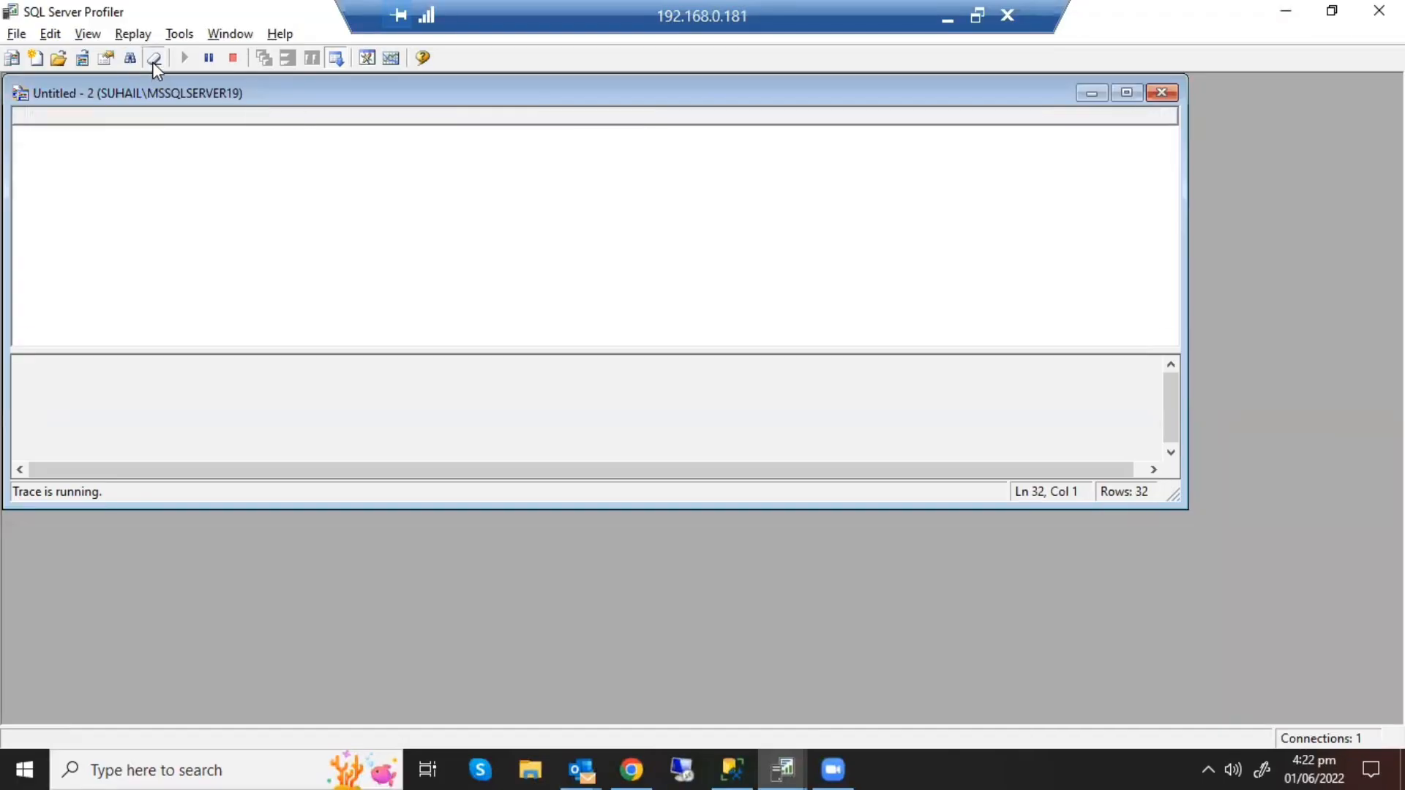
# Step: Switch to SQL Server Management Studio, delete the insert statement from the query and execute select * from Sales
pyautogui.click(727, 768)
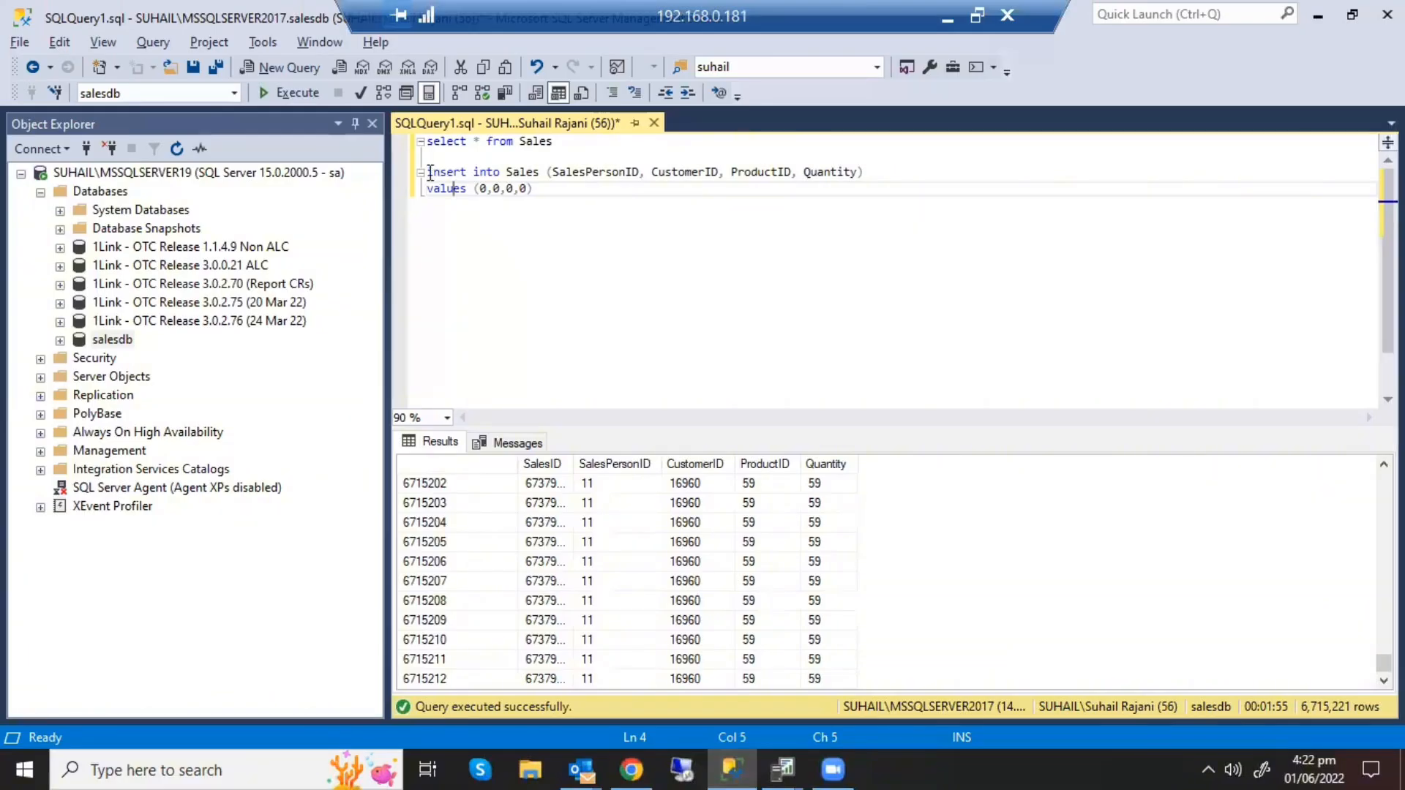
pyautogui.moveTo(431, 173); pyautogui.dragTo(579, 216)
pyautogui.press('Delete')
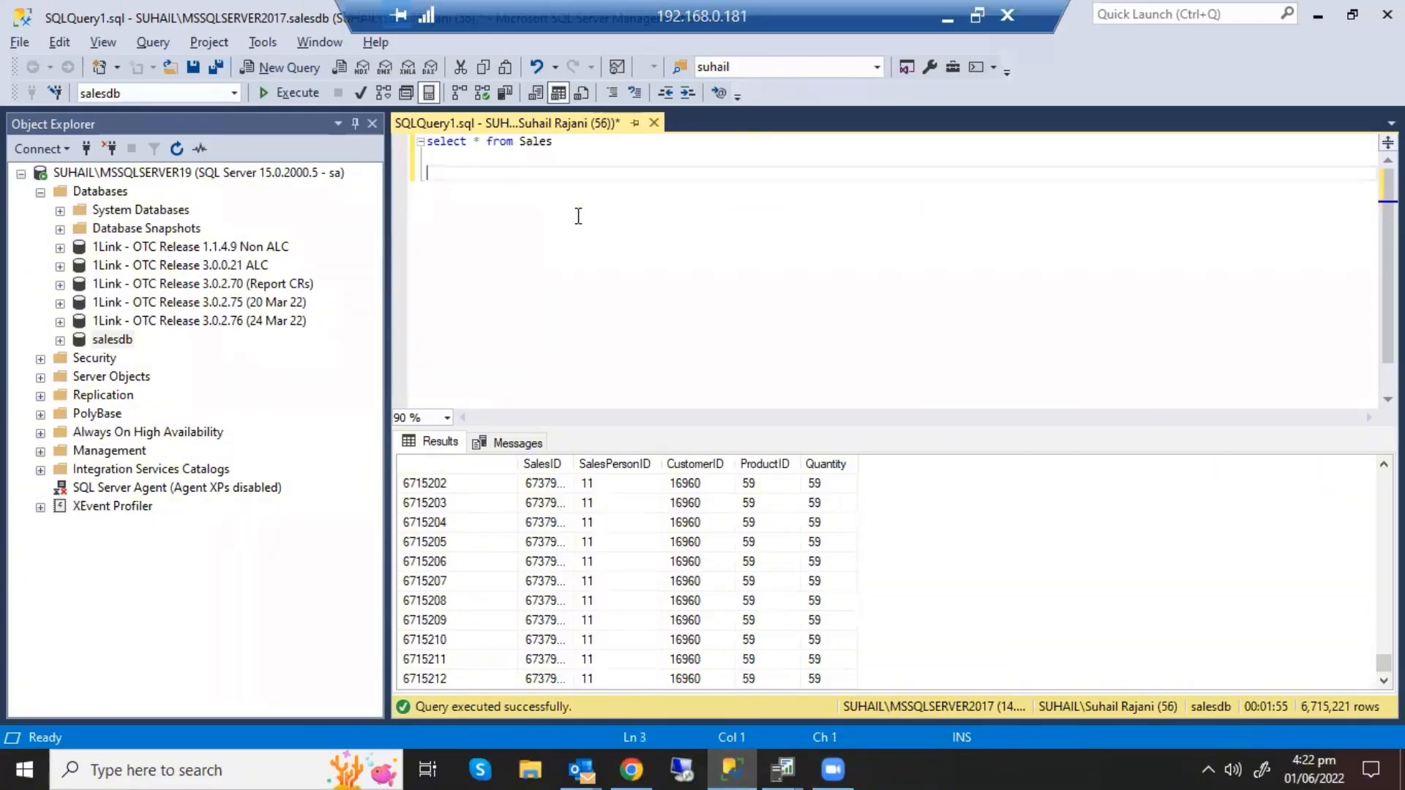
pyautogui.press('F5')
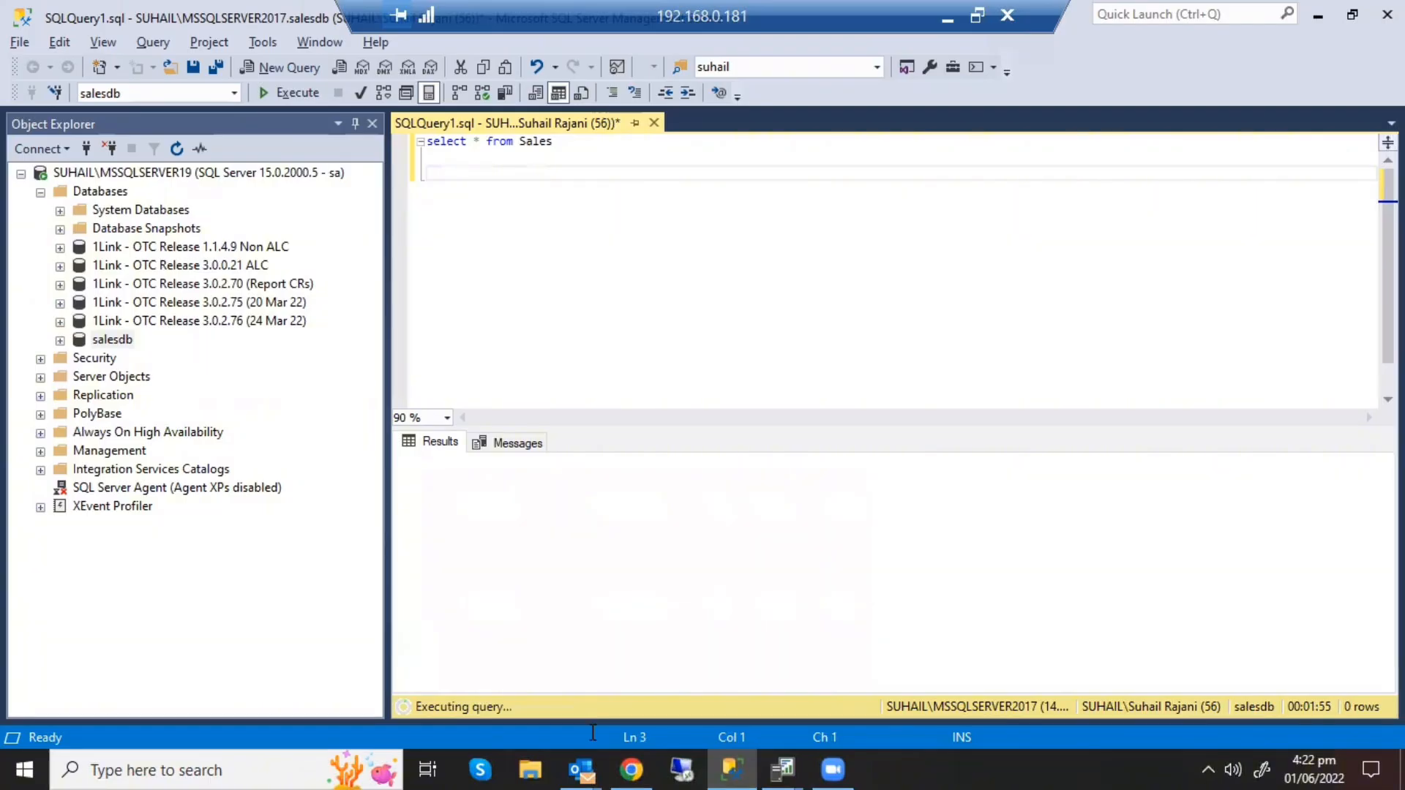
# Step: Switch back to SQL Server Profiler, discard the unfinished new trace with its open filter, and return to the running Untitled - 2 trace
pyautogui.moveTo(778, 764)
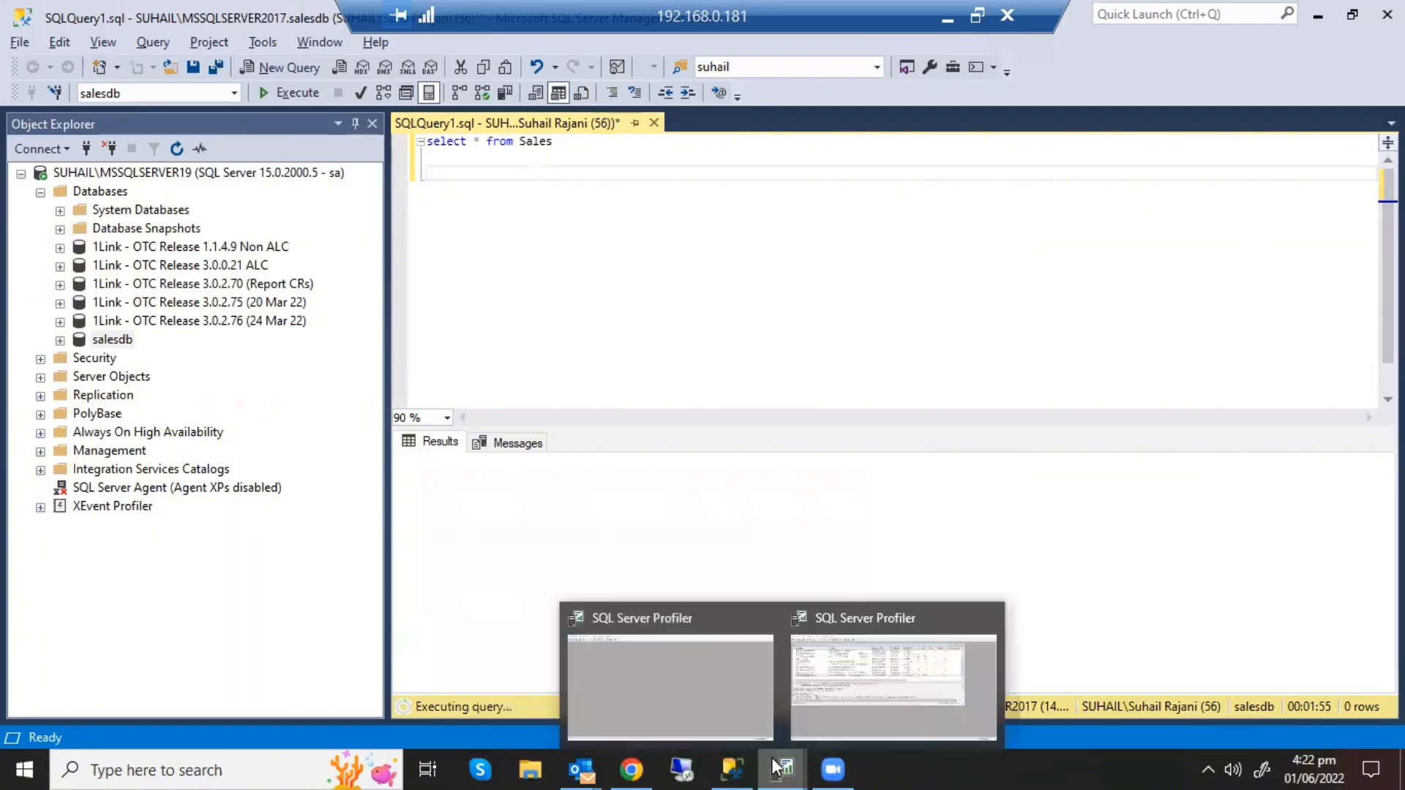
pyautogui.click(827, 701)
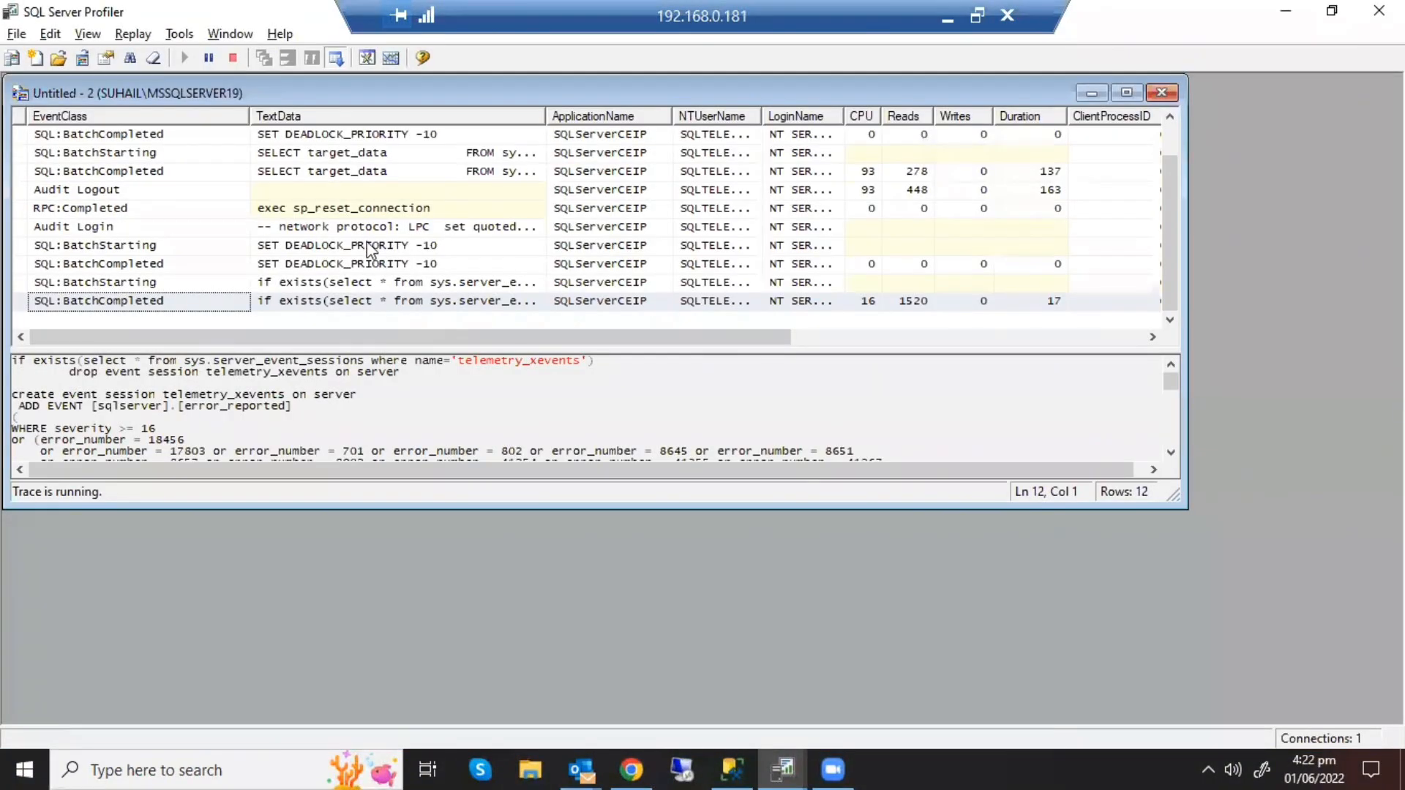
pyautogui.click(781, 768)
pyautogui.click(705, 721)
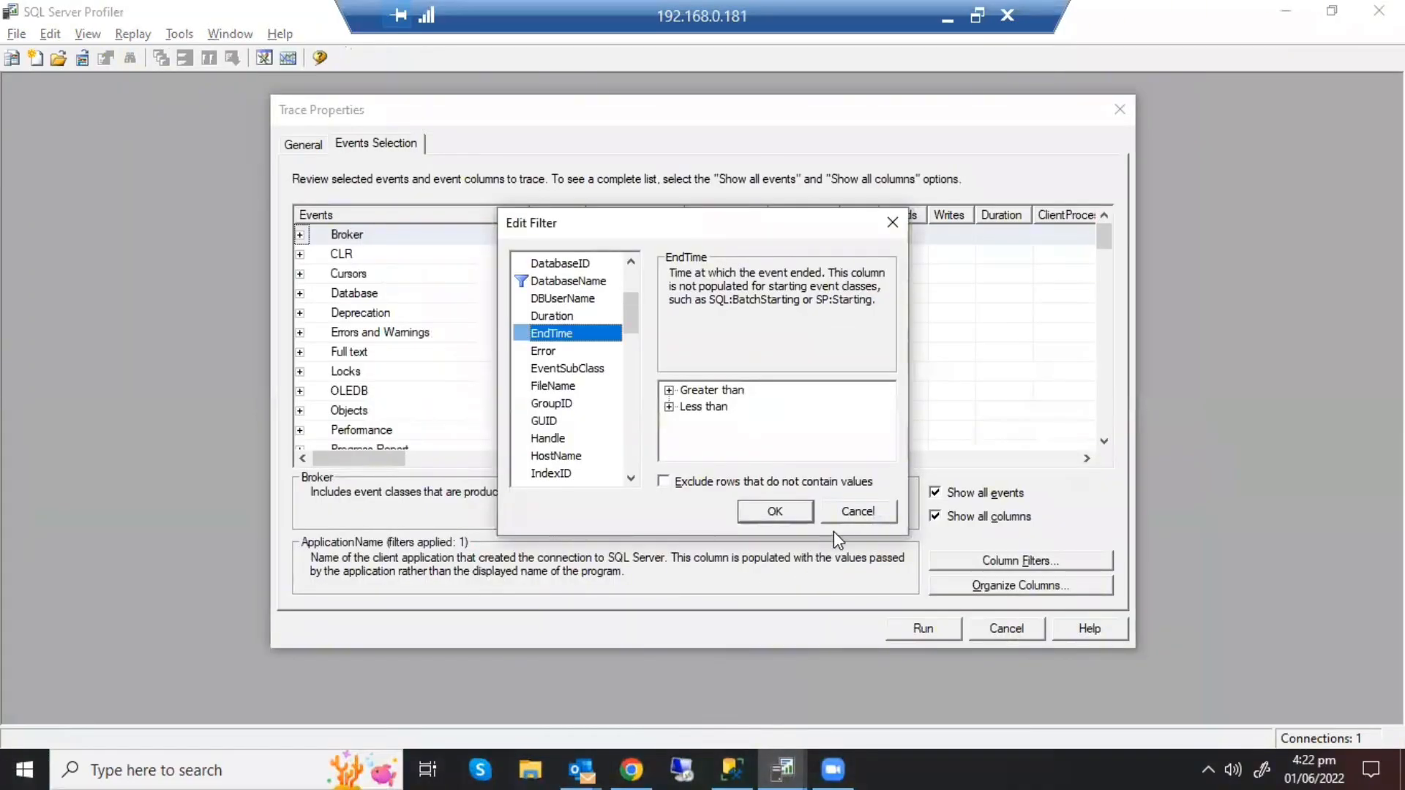
pyautogui.click(850, 515)
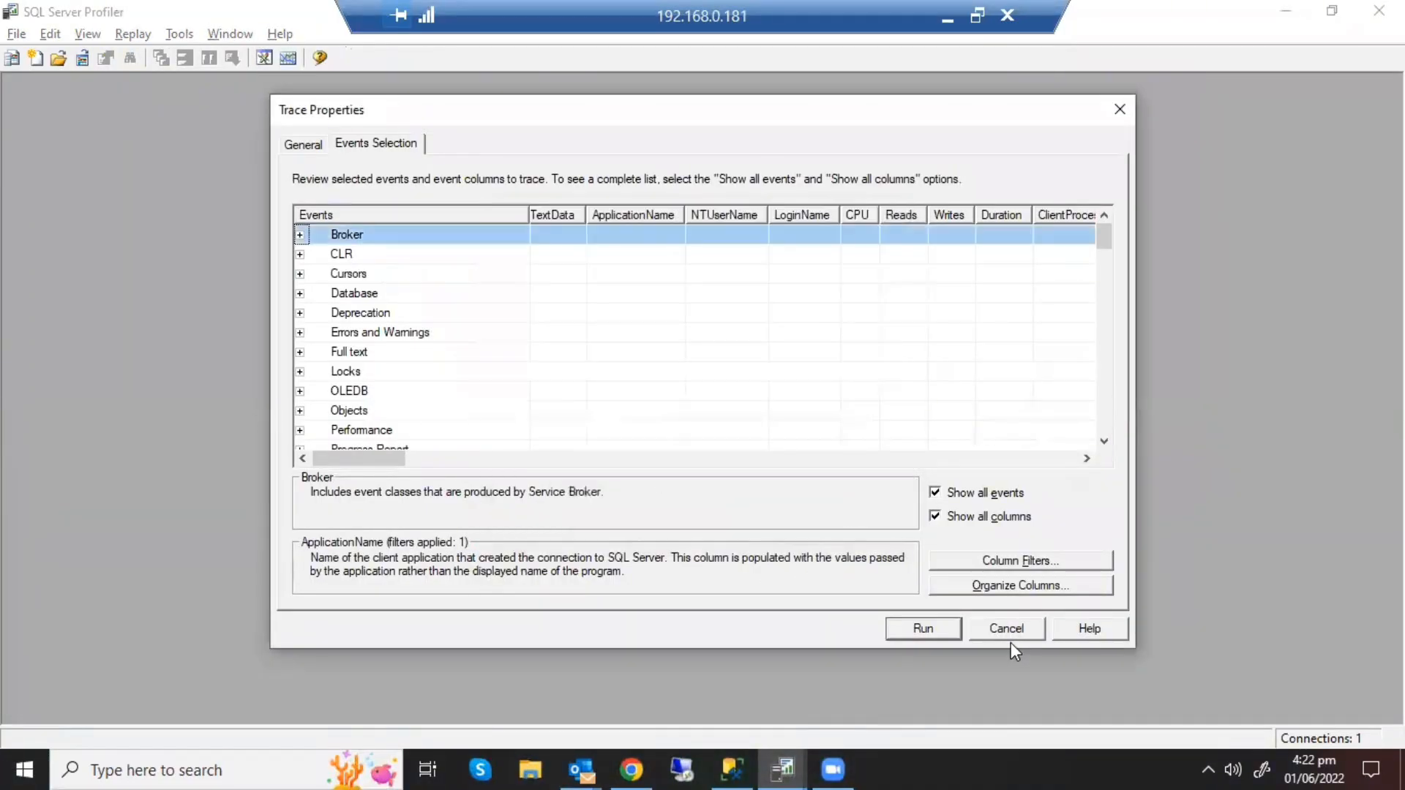
pyautogui.click(1007, 630)
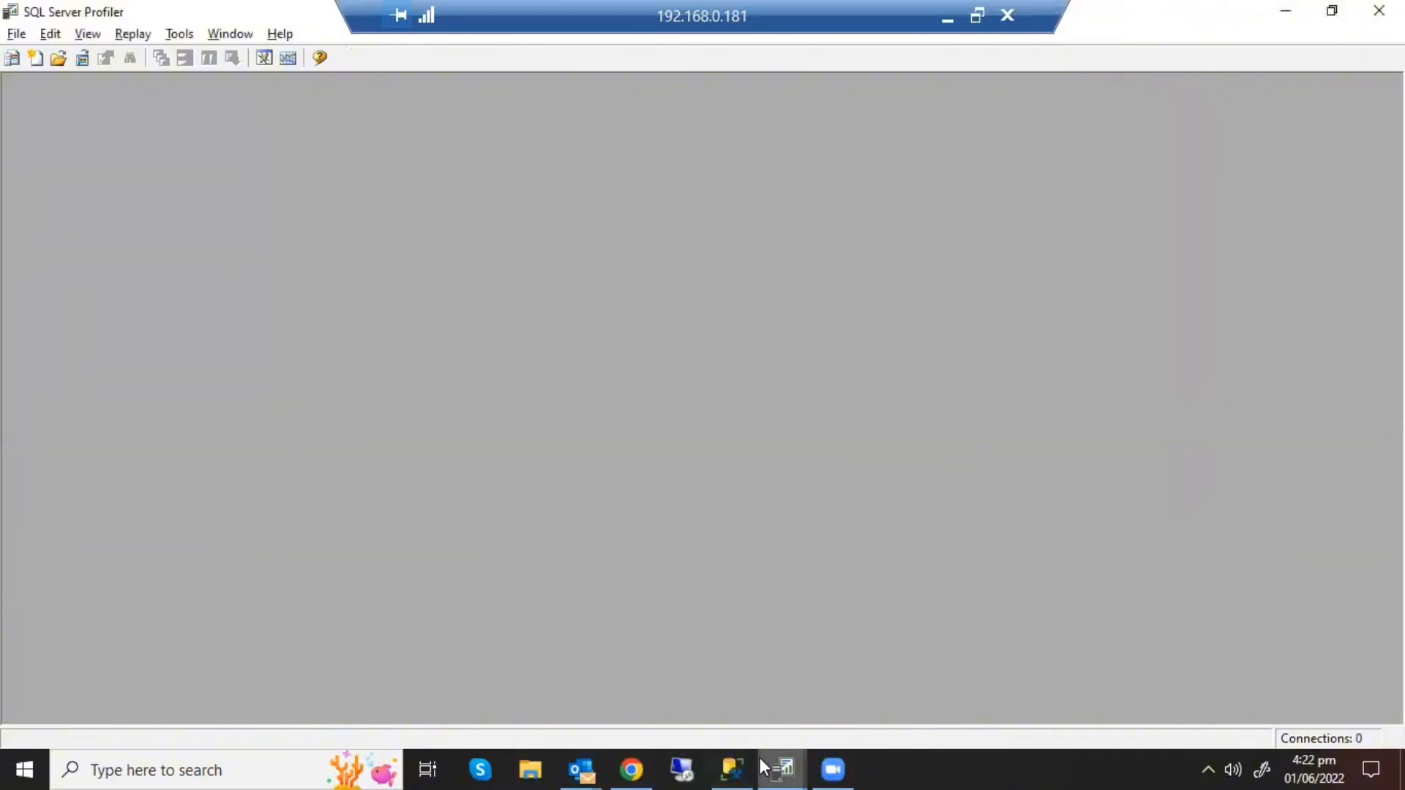
pyautogui.moveTo(777, 767)
pyautogui.click(846, 731)
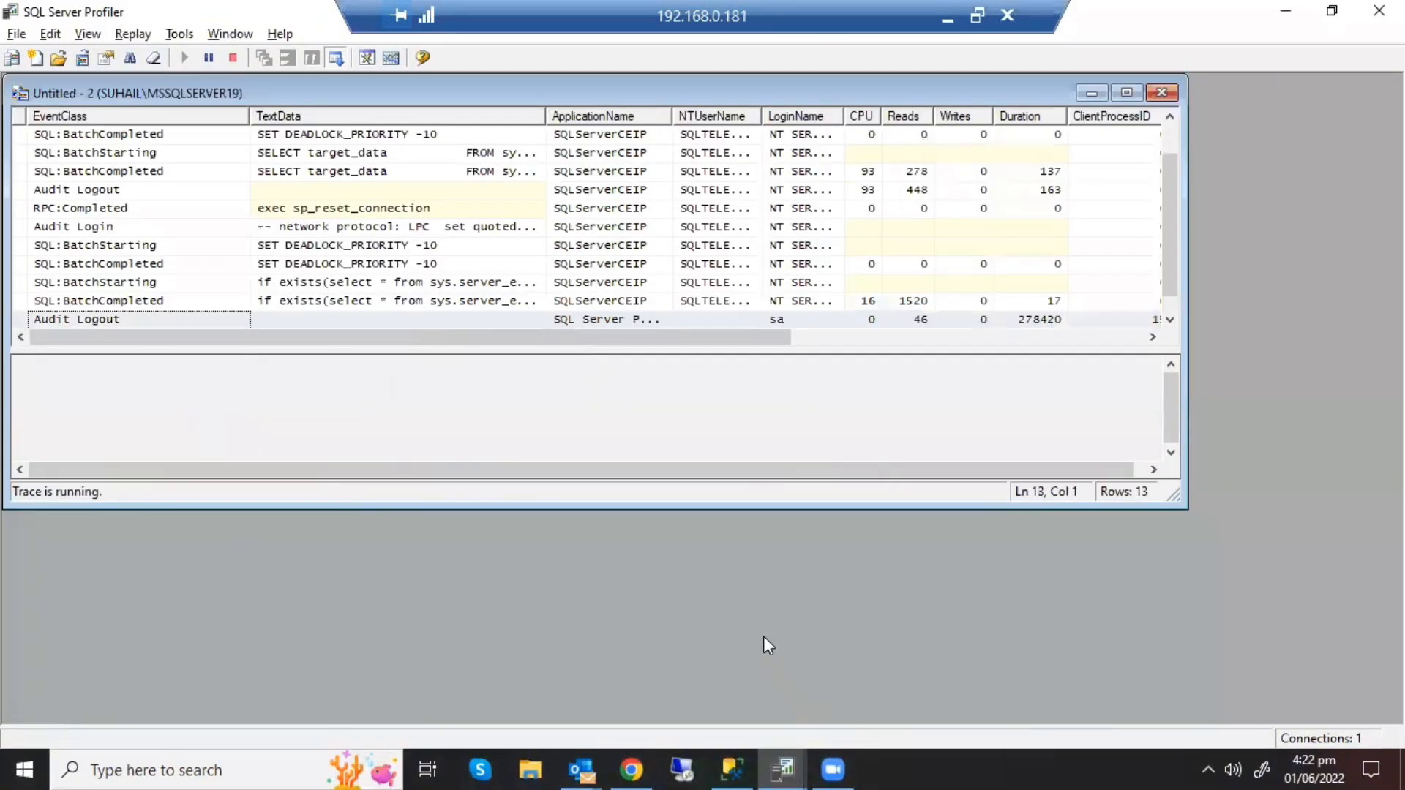
# Step: Switch to SQL Server Management Studio, dismiss the connection error and execute select * from sales in a new query on the salesdb database
pyautogui.click(723, 767)
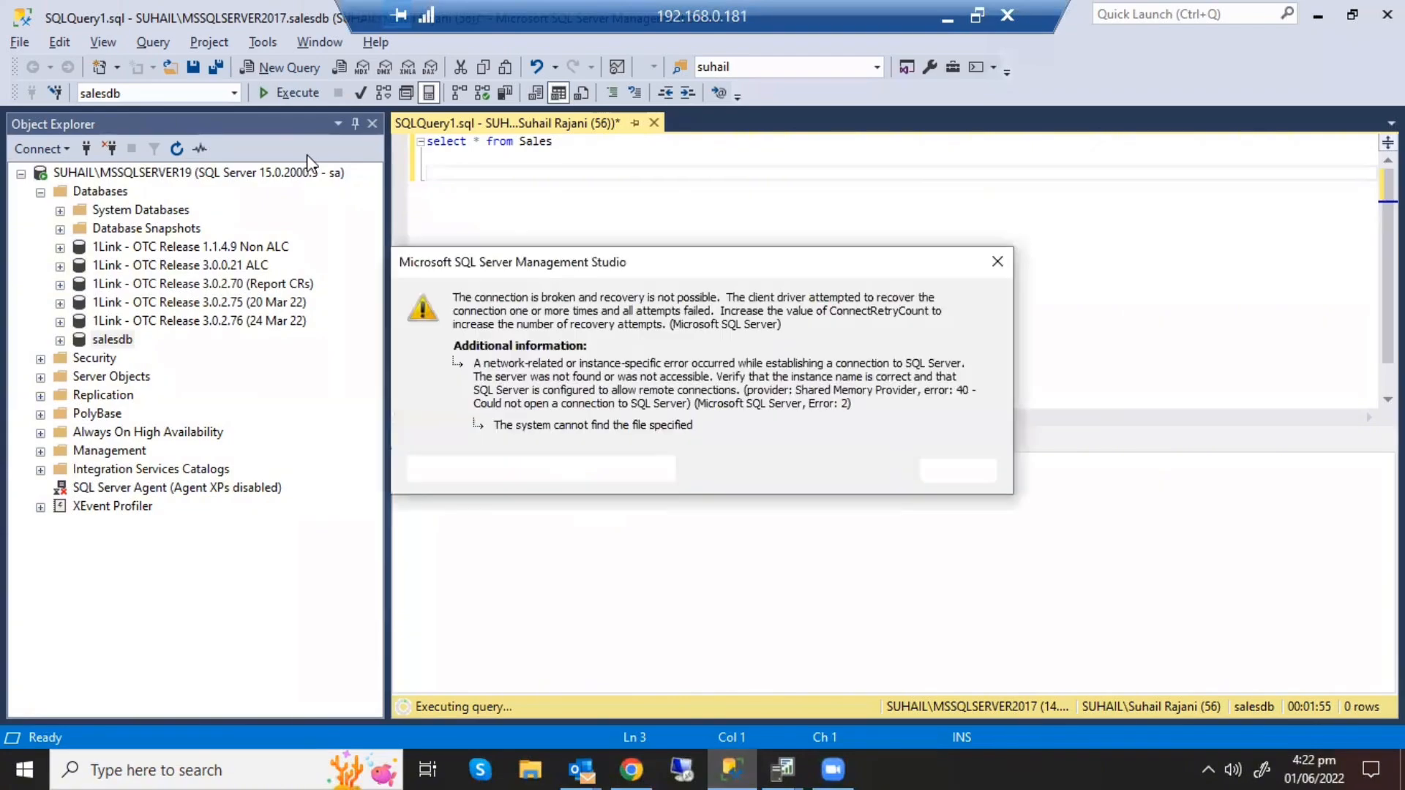
pyautogui.click(928, 471)
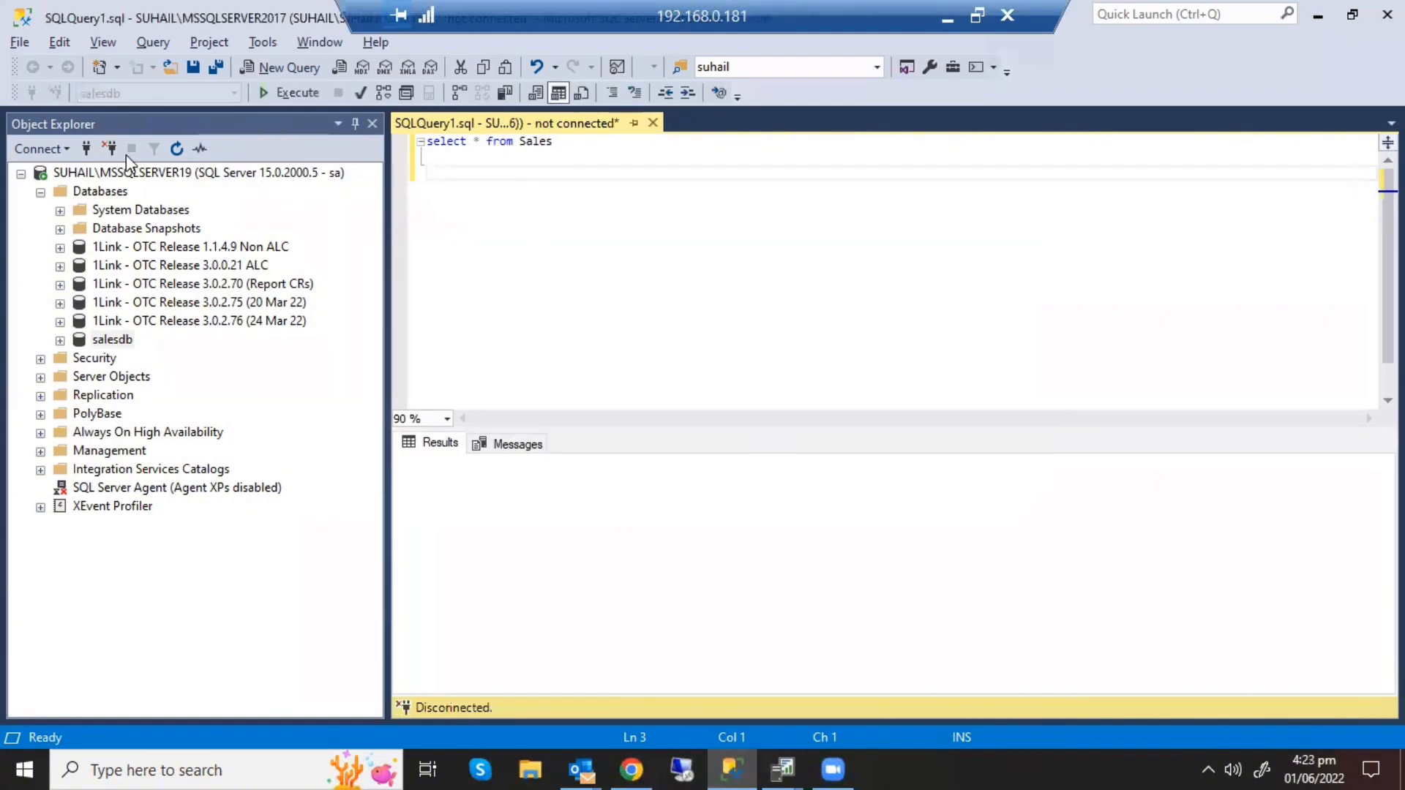
pyautogui.rightClick(123, 340)
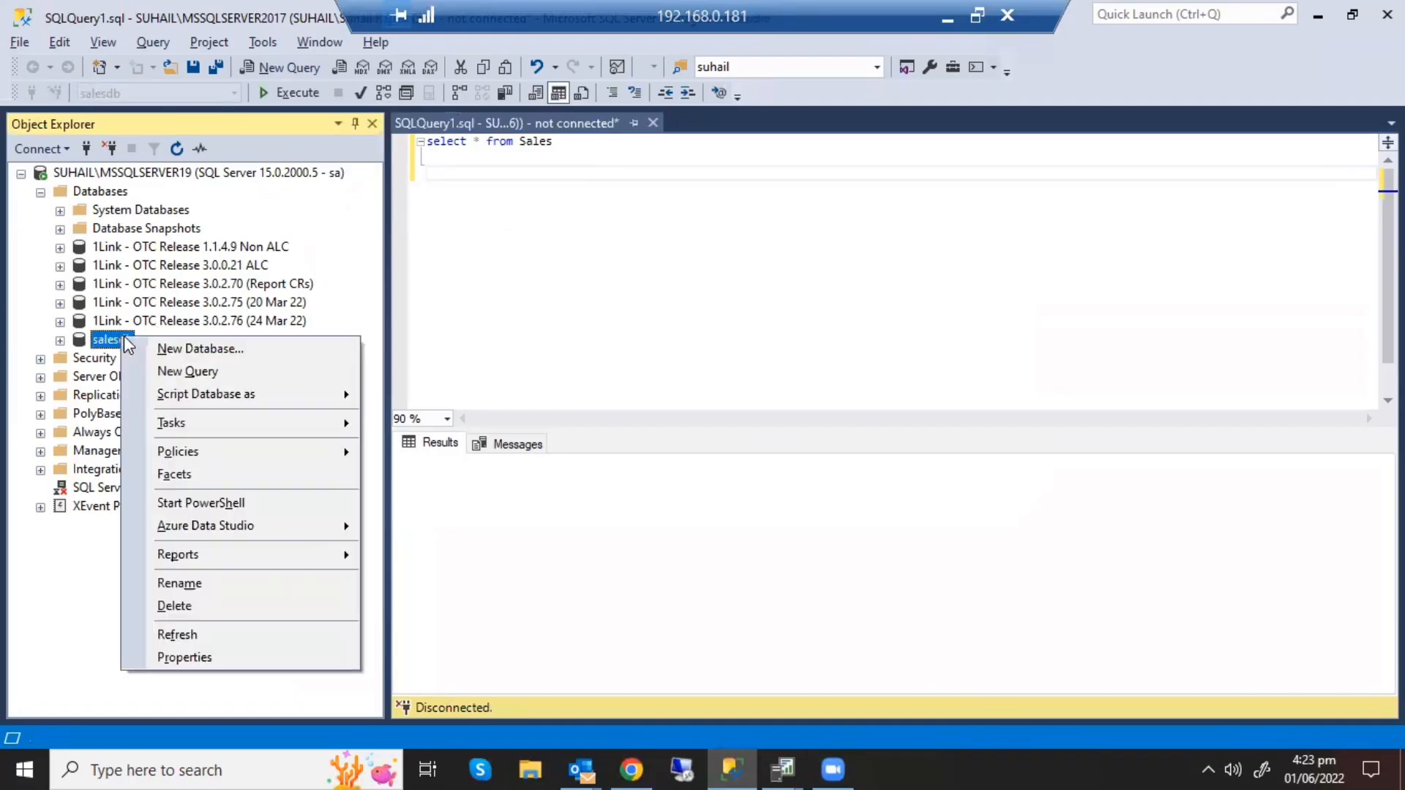
pyautogui.click(174, 368)
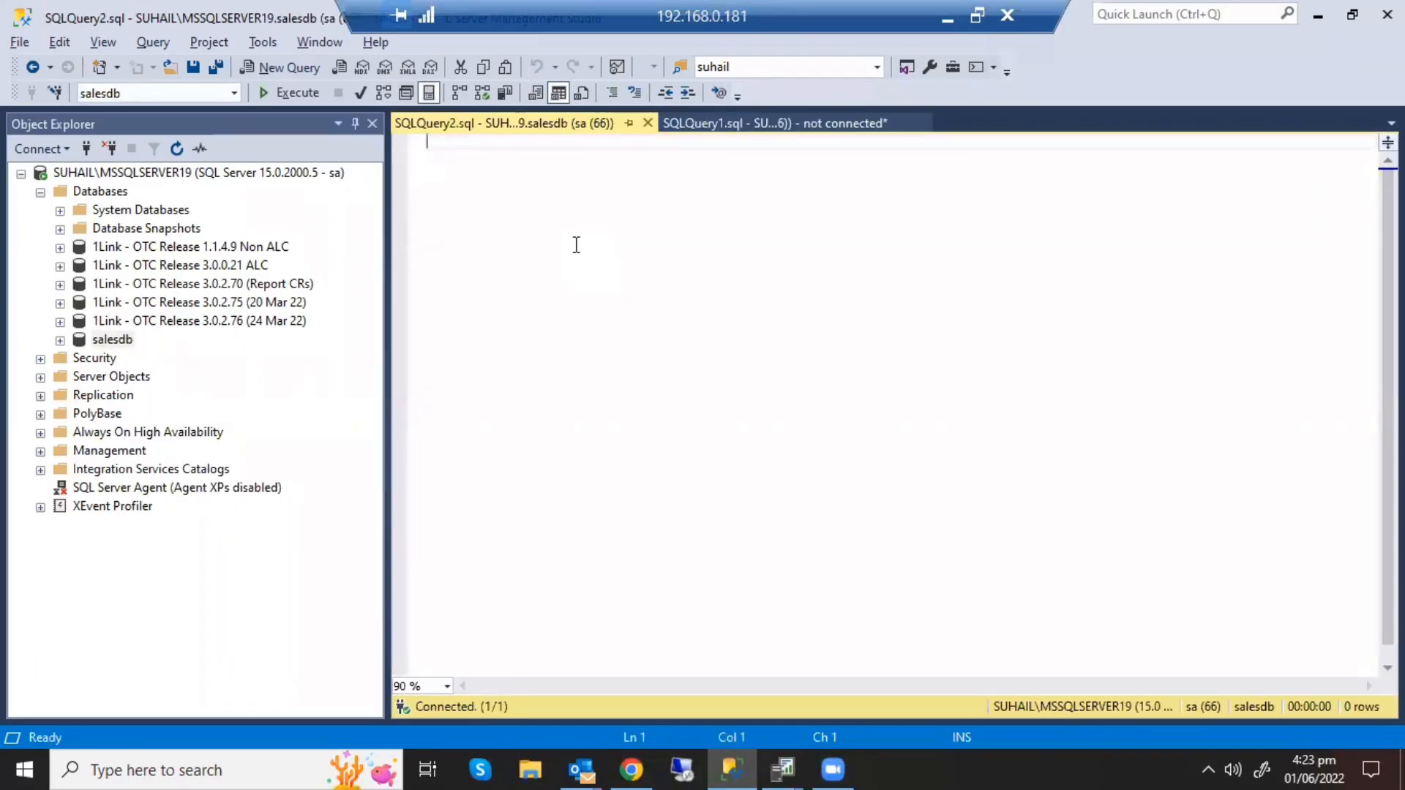
pyautogui.write('select ')
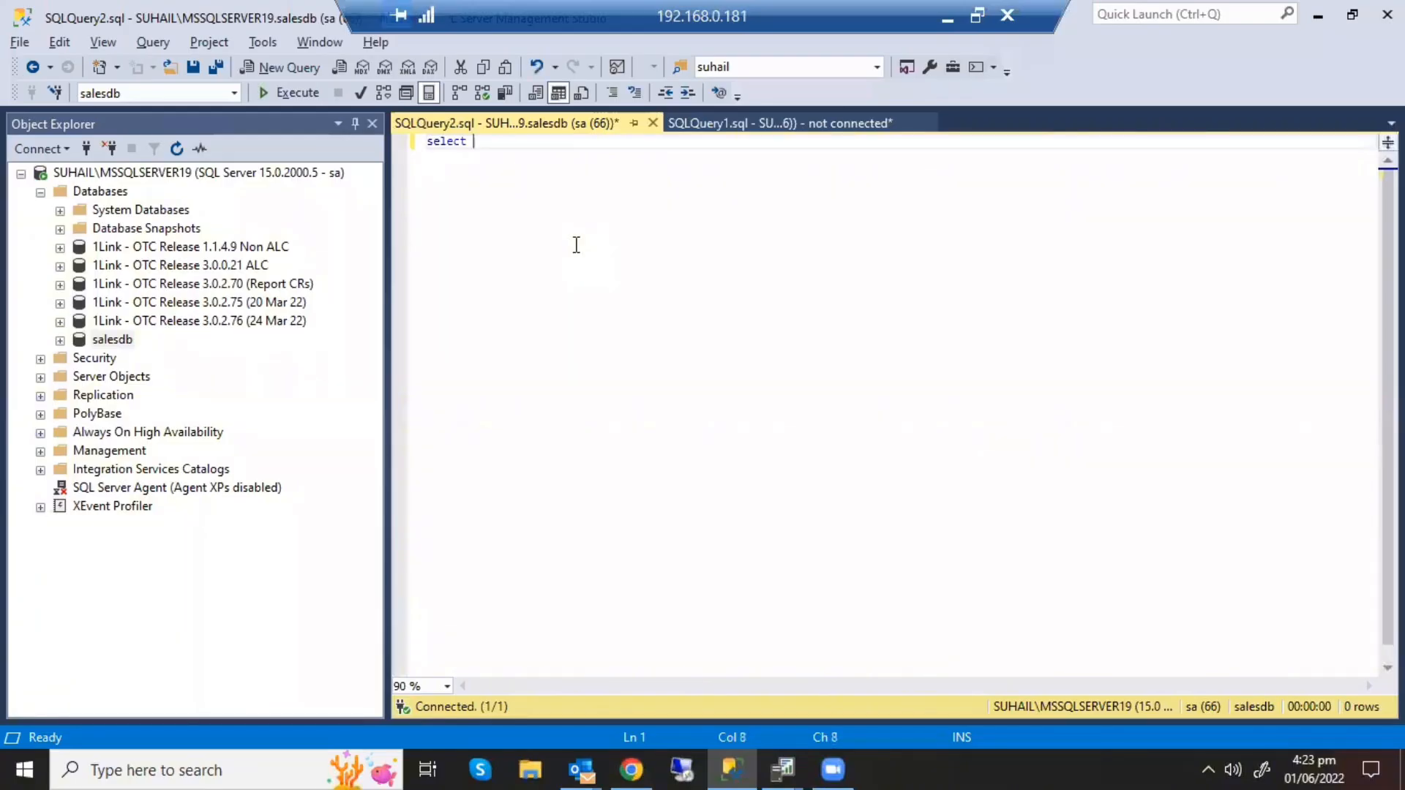
pyautogui.write('* from sales')
pyautogui.press('F5')
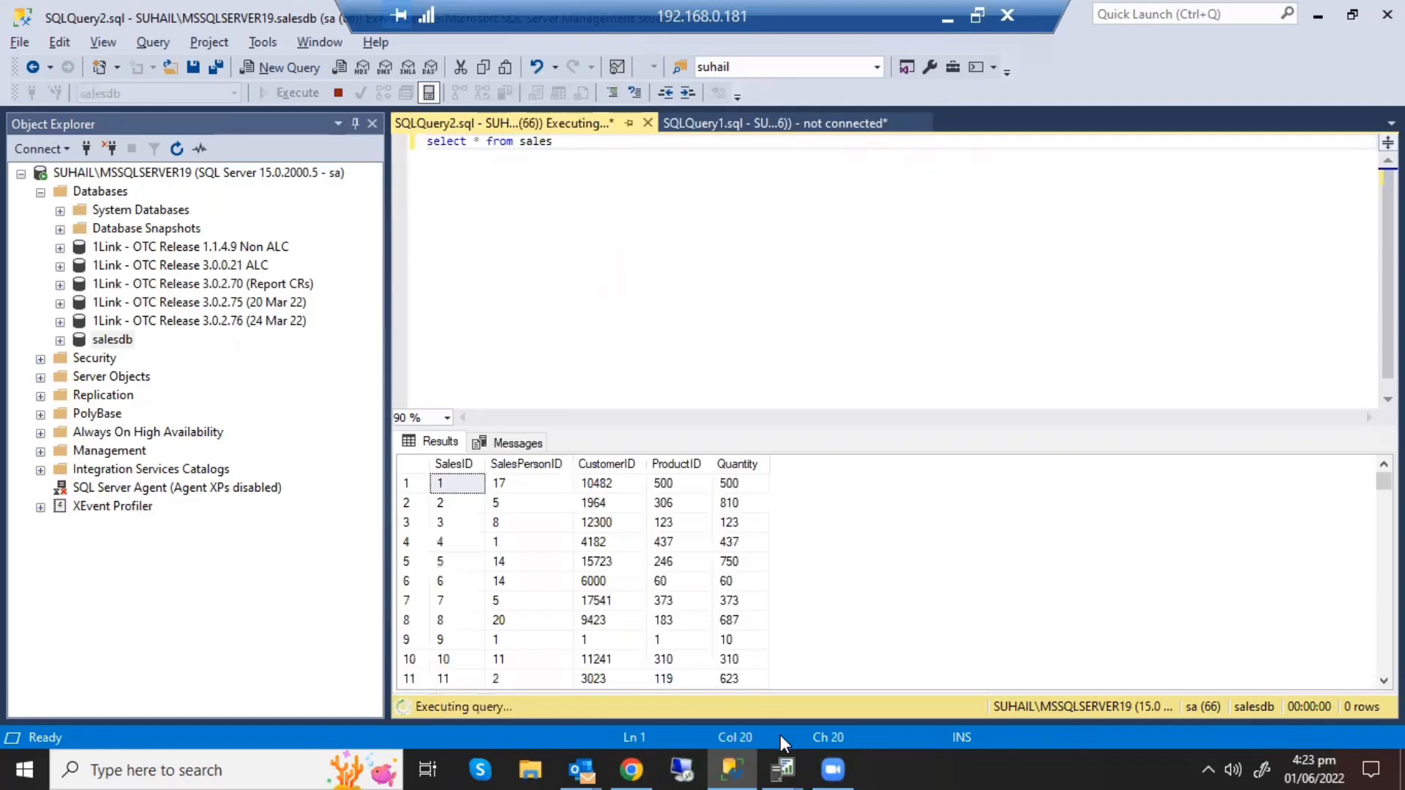
# Step: Switch to SQL Server Profiler, check the latest captured events of the Untitled - 2 trace and pause the trace
pyautogui.moveTo(780, 761)
pyautogui.click(852, 713)
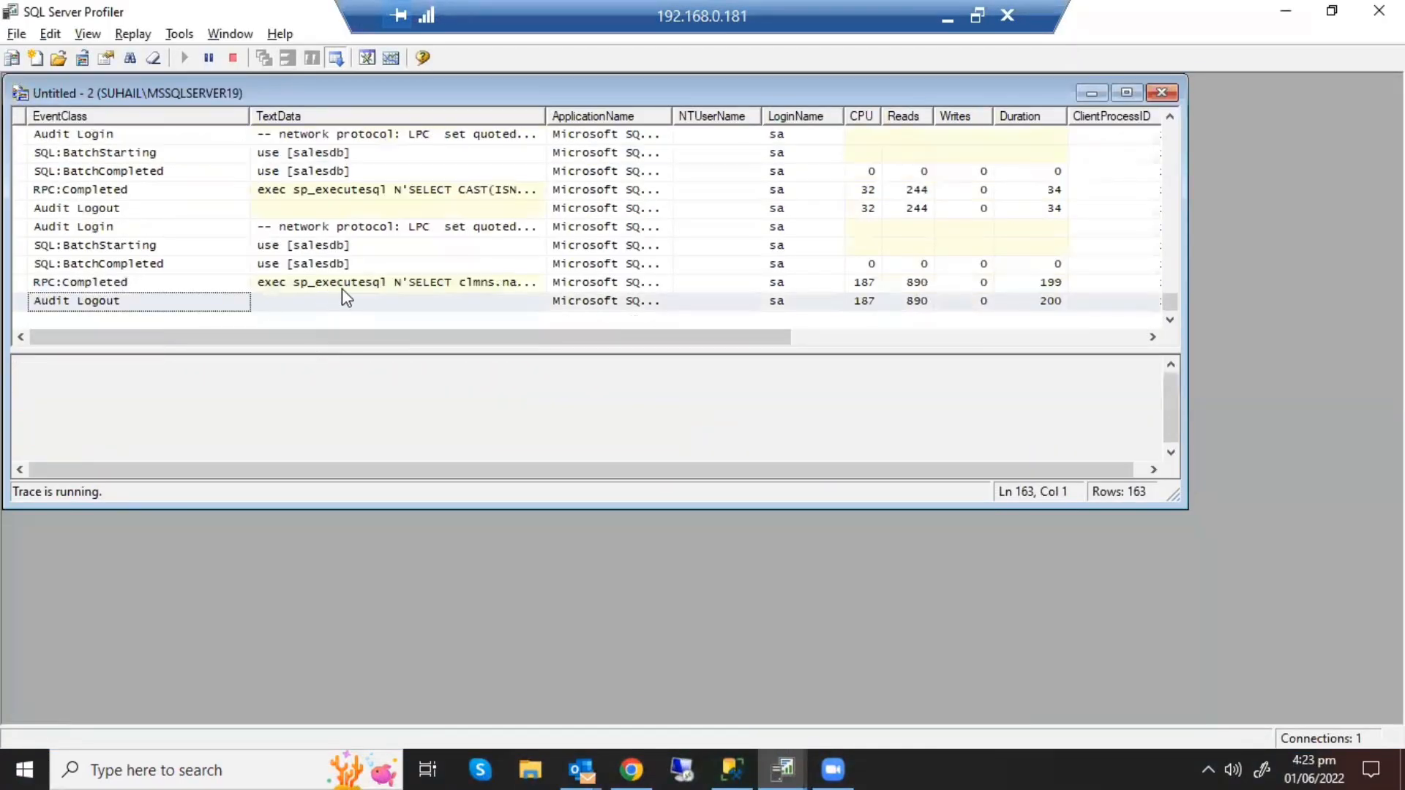
pyautogui.click(359, 282)
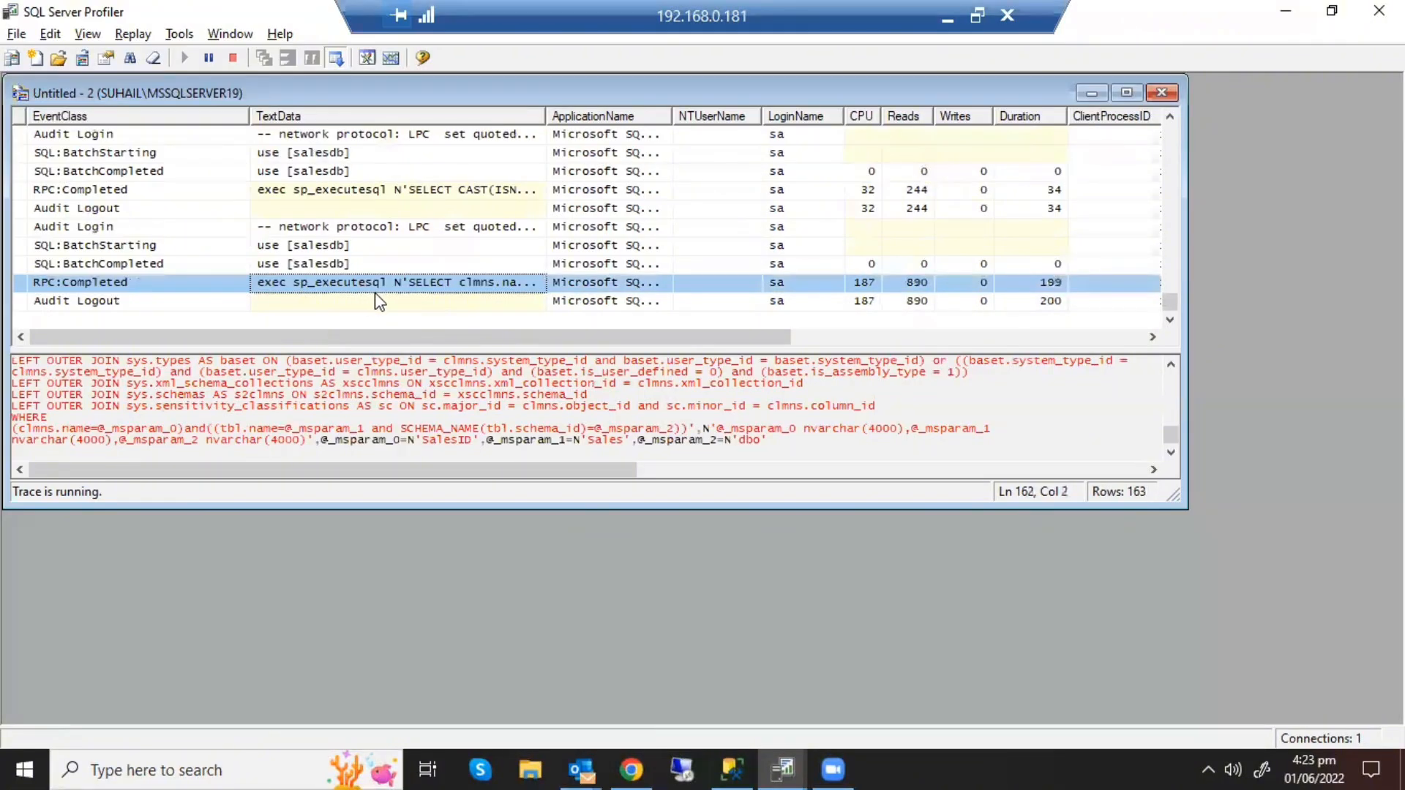
pyautogui.click(422, 232)
pyautogui.click(355, 170)
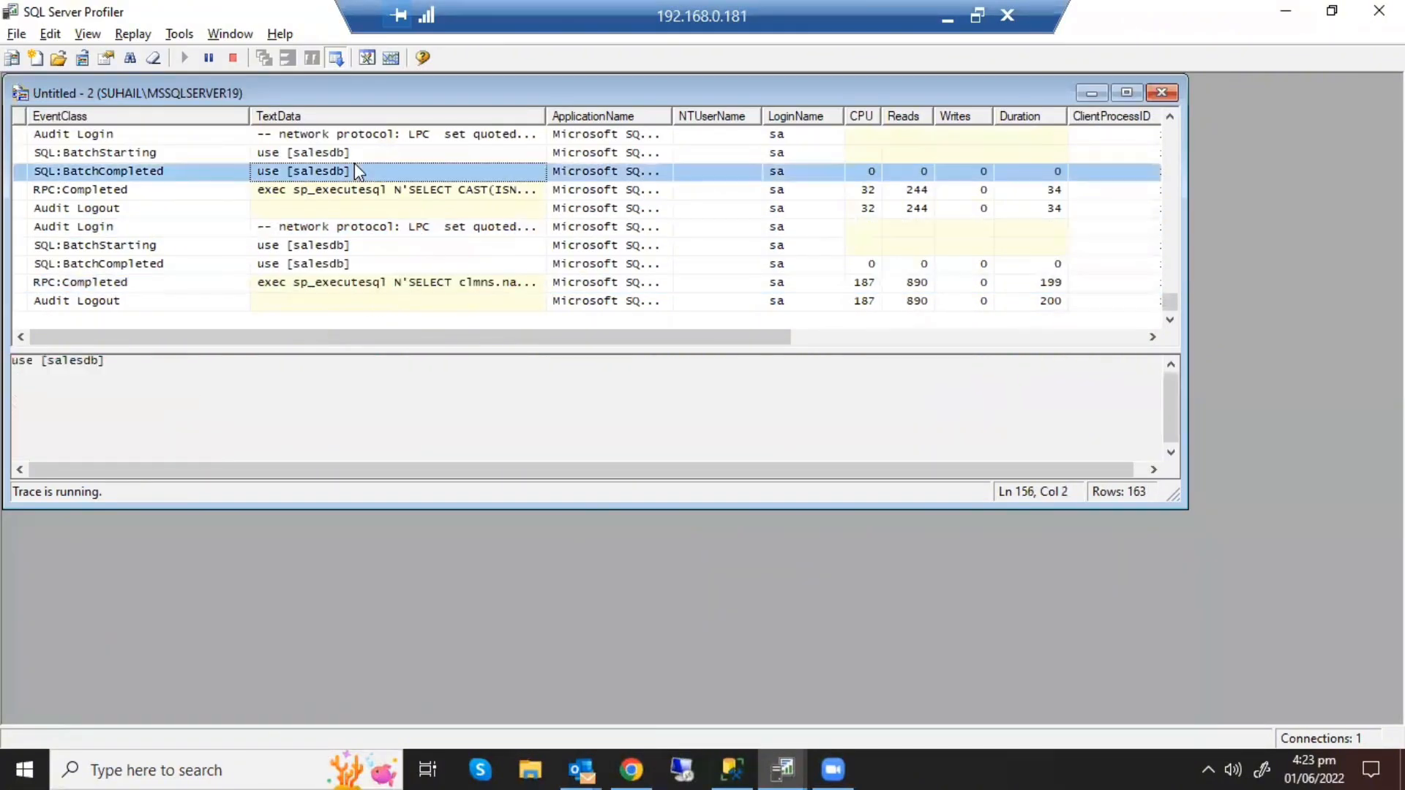
pyautogui.click(355, 157)
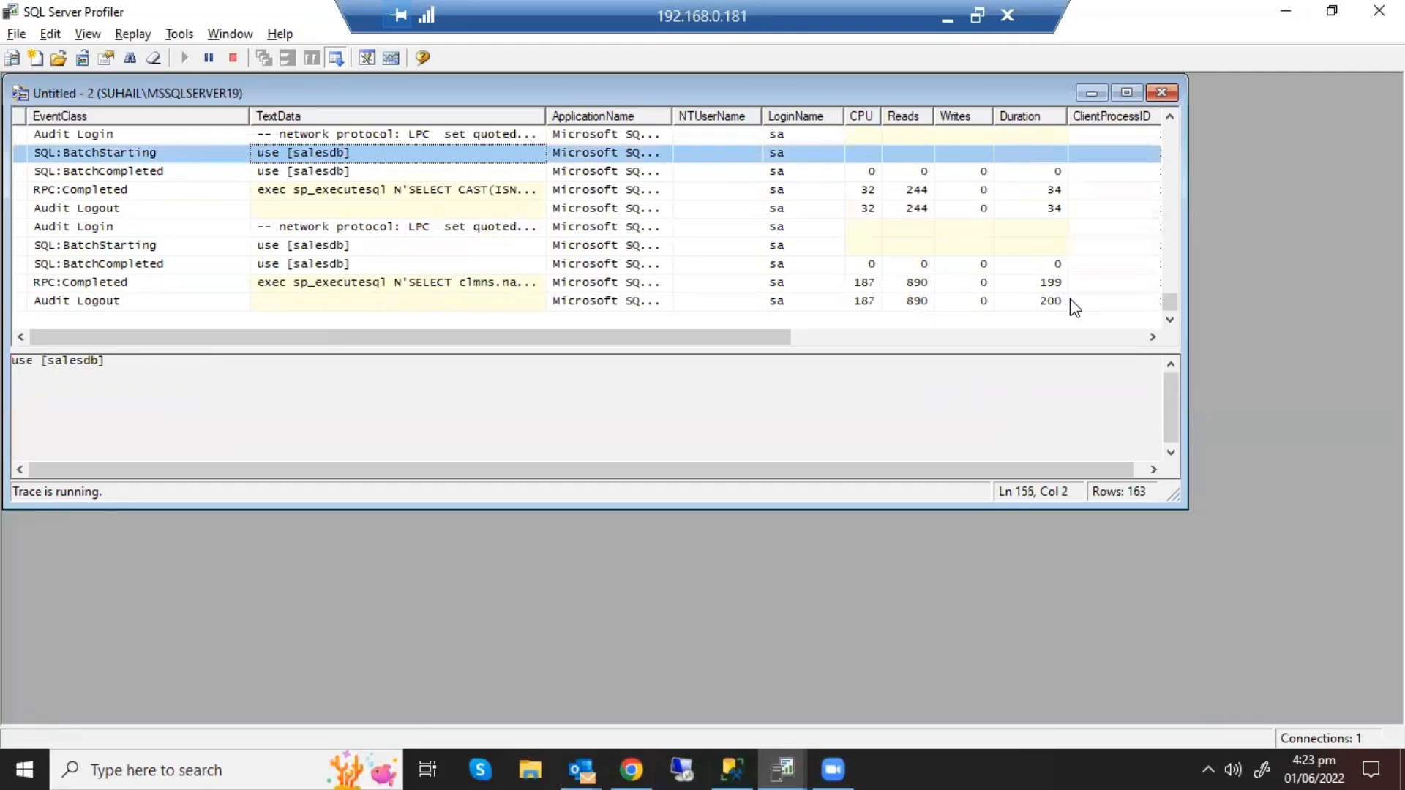
pyautogui.click(217, 59)
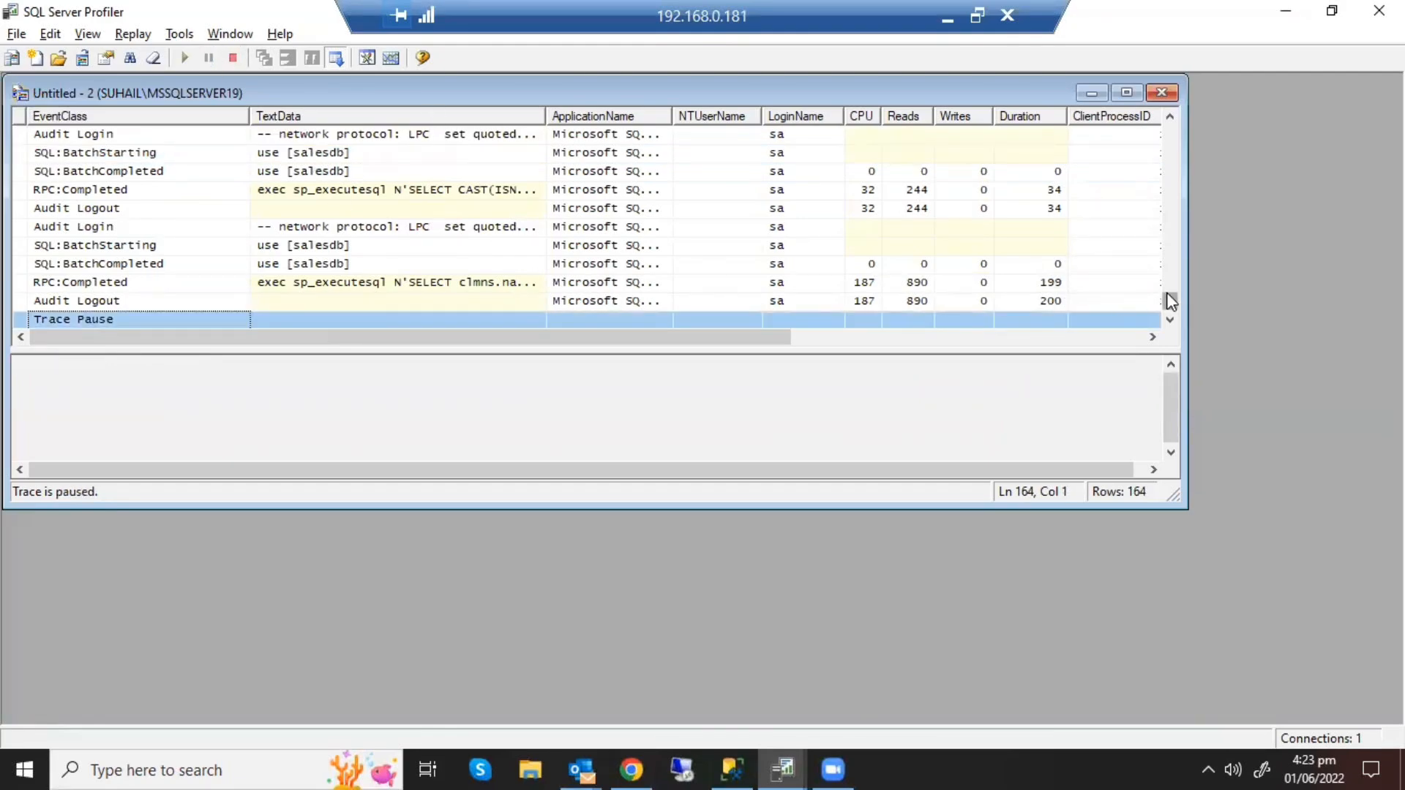
# Step: Examine the statement text of the captured events from the first row onward, along with the time, SPID and BinaryData columns
pyautogui.moveTo(1171, 301)
pyautogui.mouseDown()
pyautogui.moveTo(1171, 192)
pyautogui.moveTo(1150, 126)
pyautogui.moveTo(1130, 150)
pyautogui.moveTo(1171, 164)
pyautogui.moveTo(1171, 191)
pyautogui.moveTo(1169, 135)
pyautogui.mouseUp()
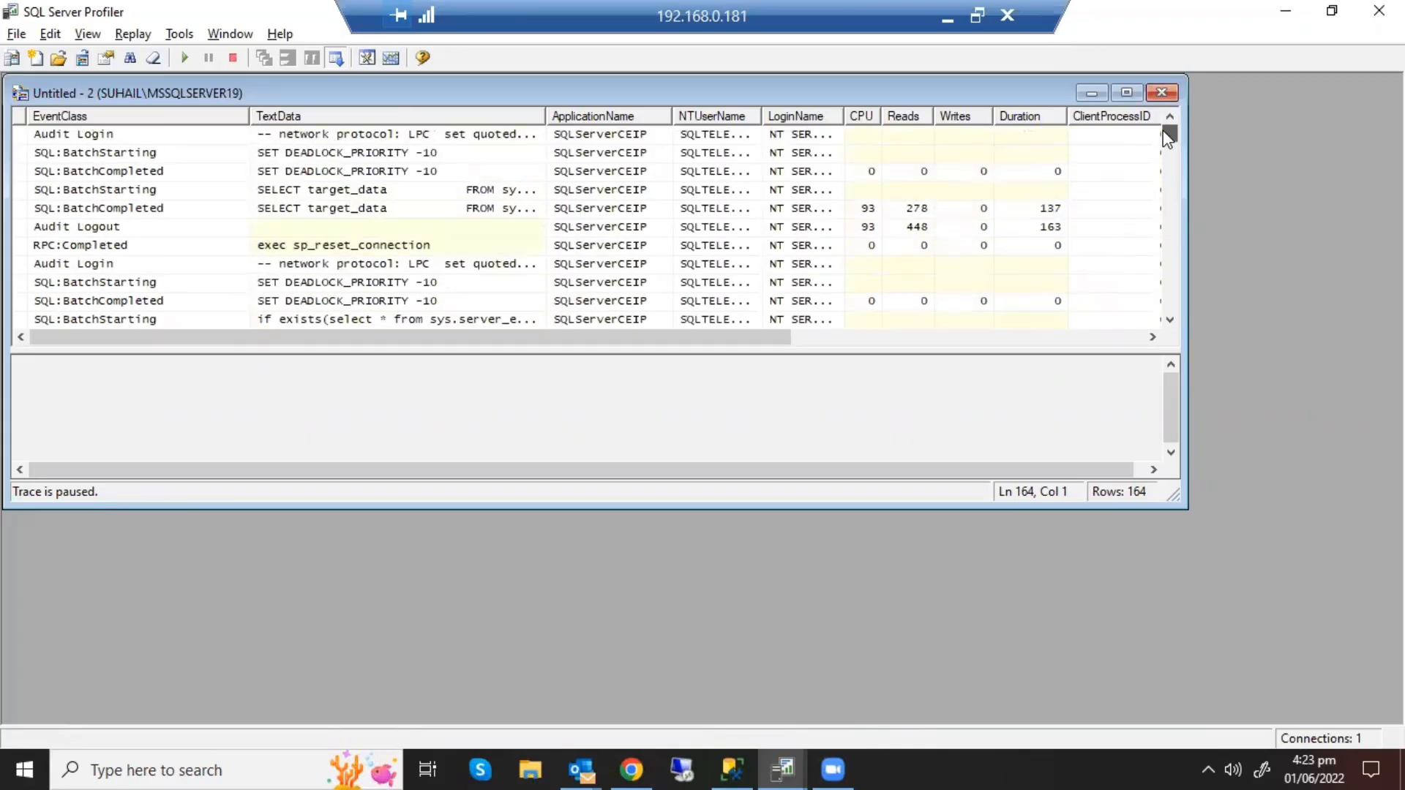
pyautogui.click(417, 139)
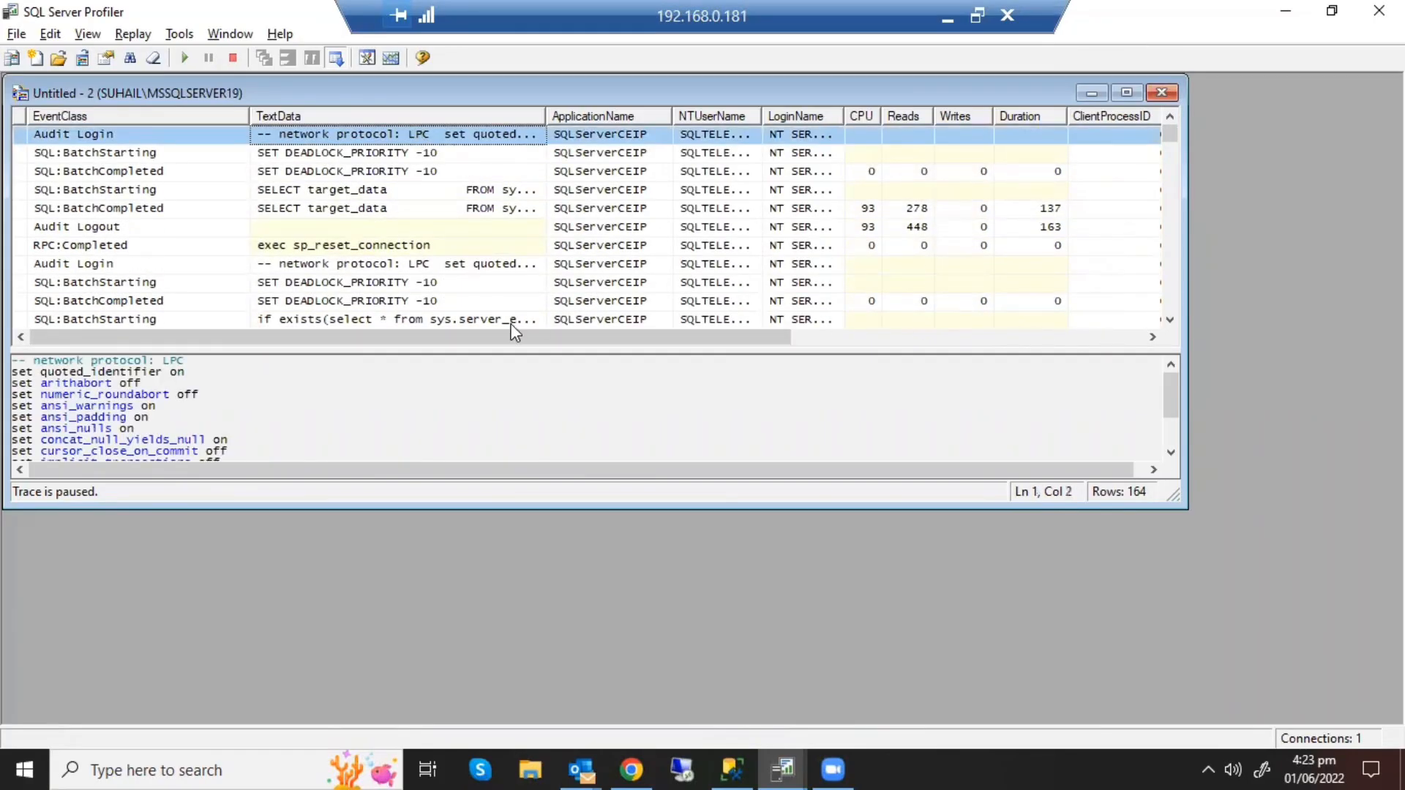
pyautogui.press('Down')
pyautogui.press('Down')
pyautogui.press('Down')
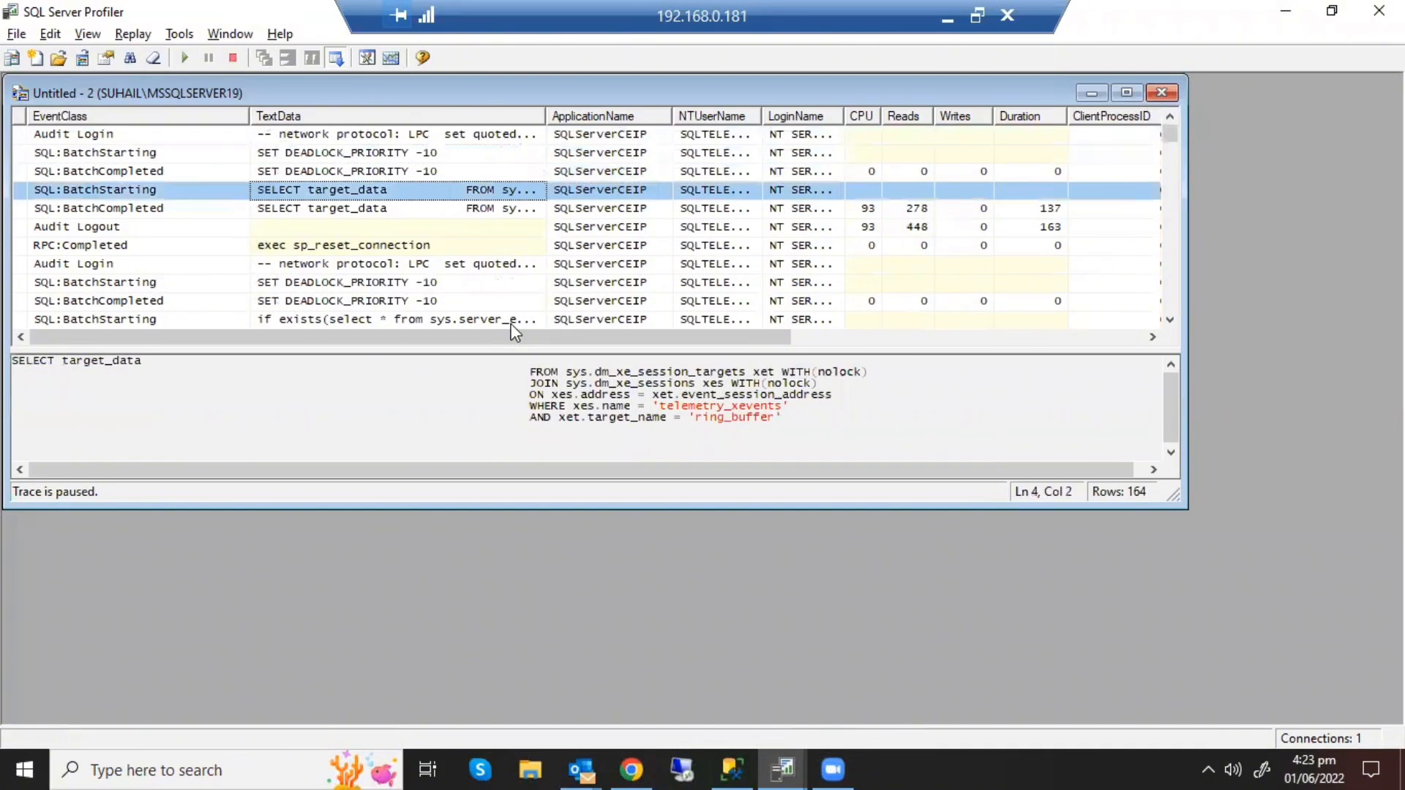
pyautogui.press('Down')
pyautogui.press('Down')
pyautogui.press('Down')
pyautogui.press('Down')
pyautogui.press('Down')
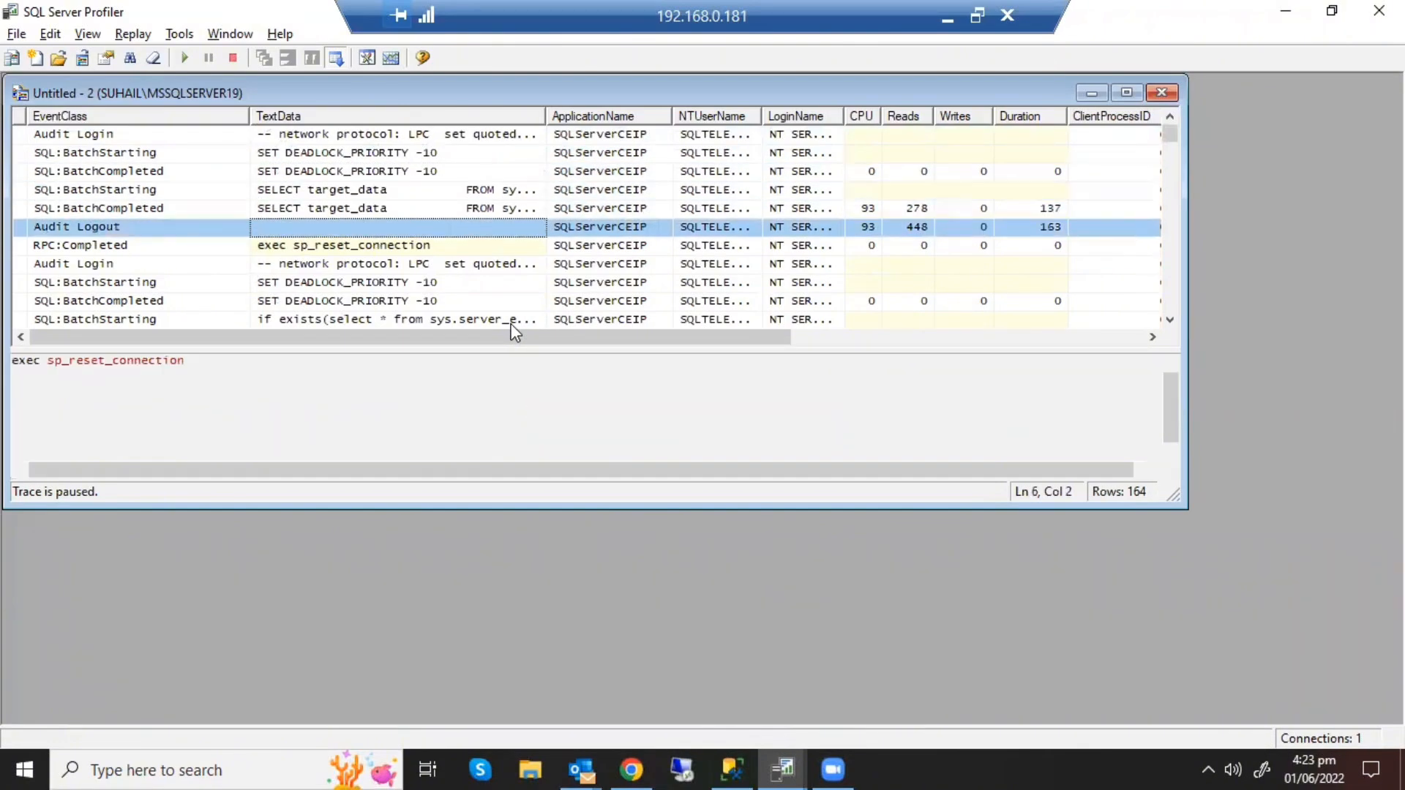
pyautogui.press('Down')
pyautogui.press('Down')
pyautogui.press('Down')
pyautogui.press('Down')
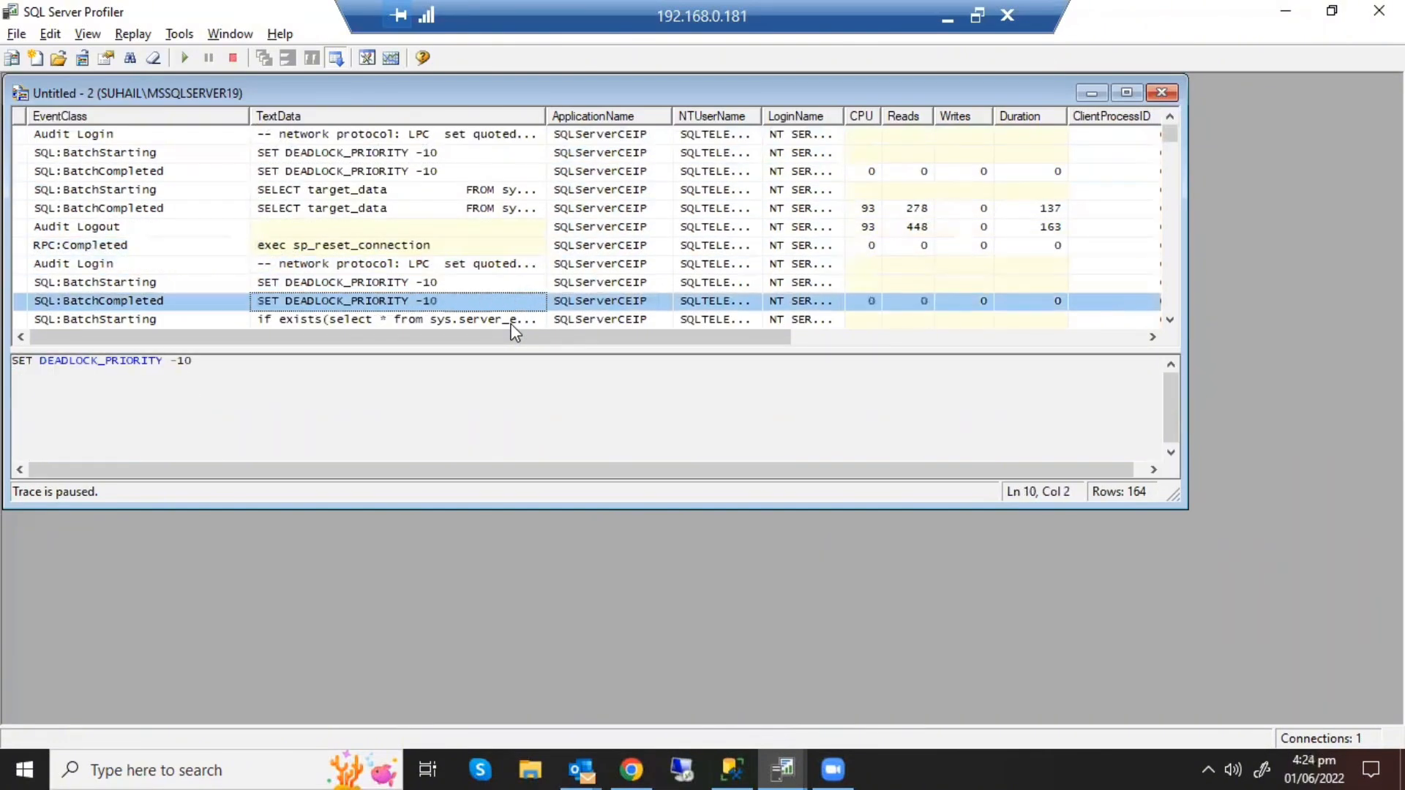
pyautogui.press('Down')
pyautogui.press('Down')
pyautogui.press('Down')
pyautogui.press('Down')
pyautogui.press('Down')
pyautogui.press('Down')
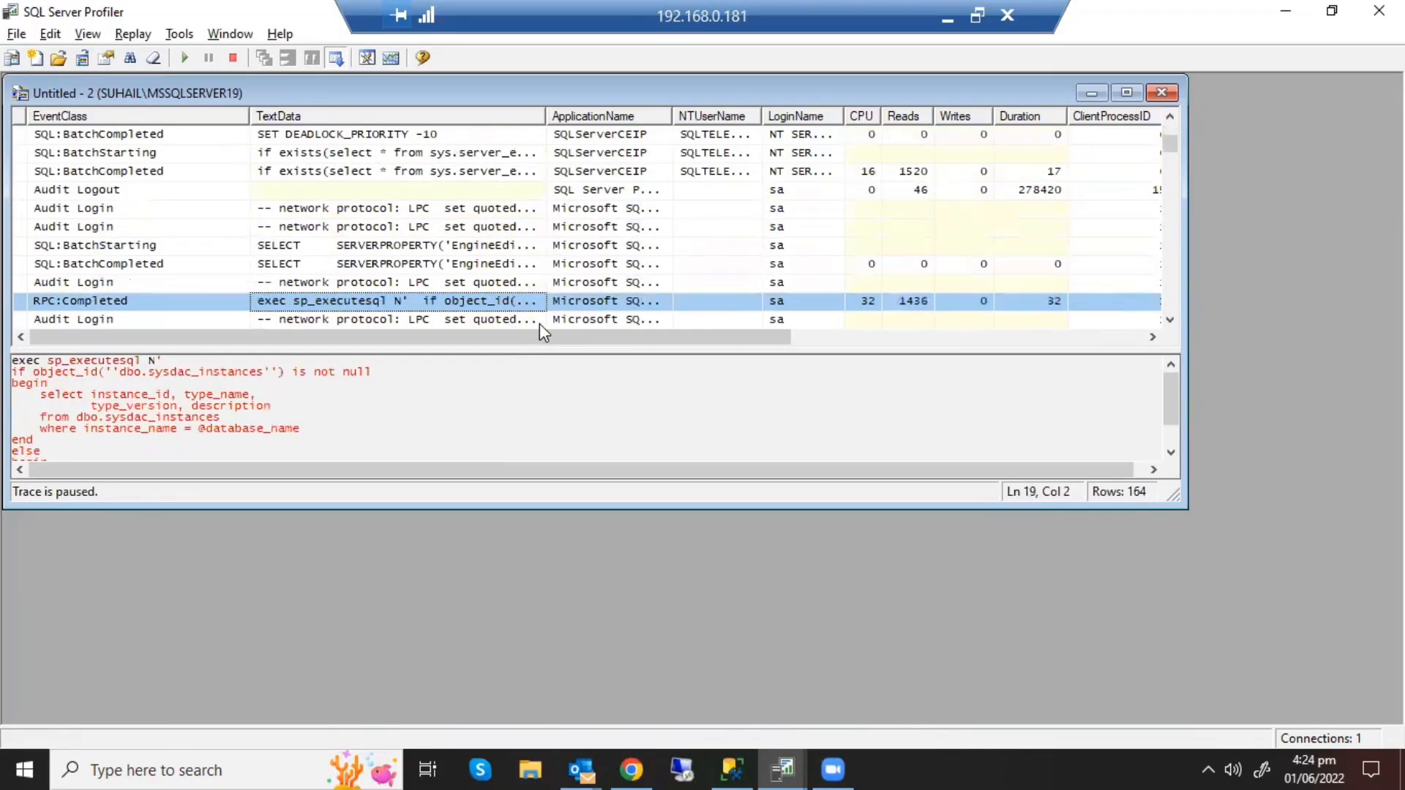
pyautogui.moveTo(558, 331); pyautogui.dragTo(974, 445)
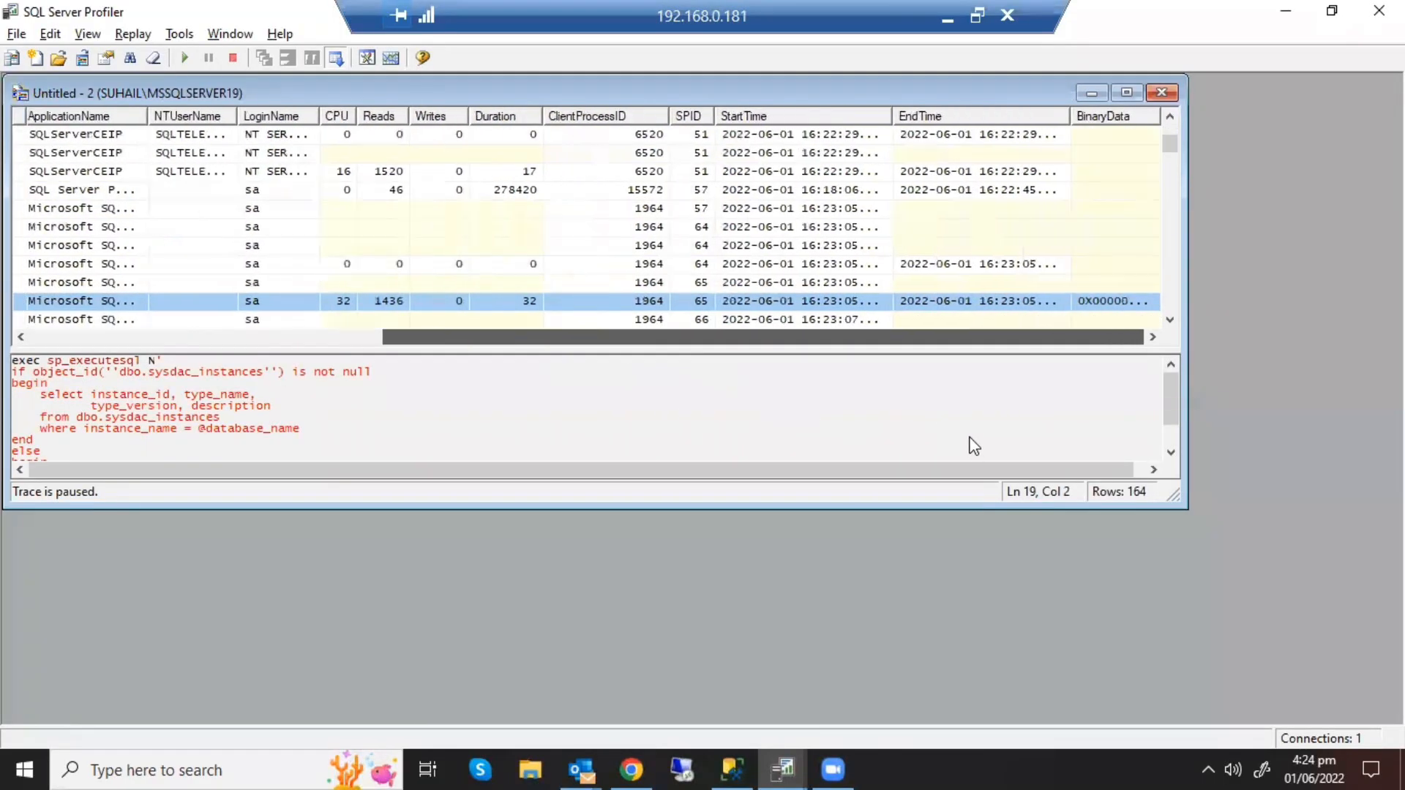
pyautogui.click(975, 440)
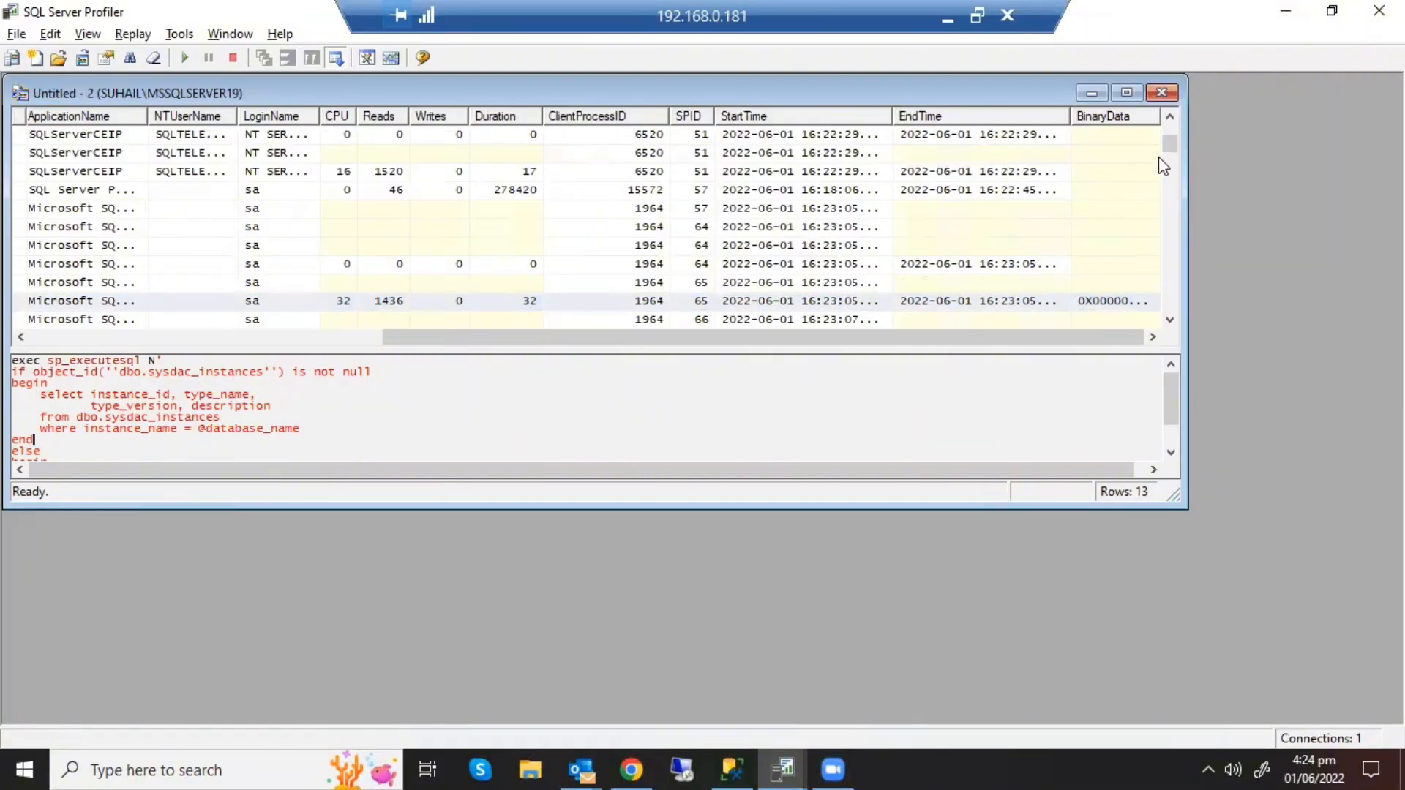
# Step: Examine the statement text of the last events captured before the trace pause
pyautogui.moveTo(1170, 145); pyautogui.dragTo(1171, 309)
pyautogui.moveTo(1047, 338); pyautogui.dragTo(582, 447)
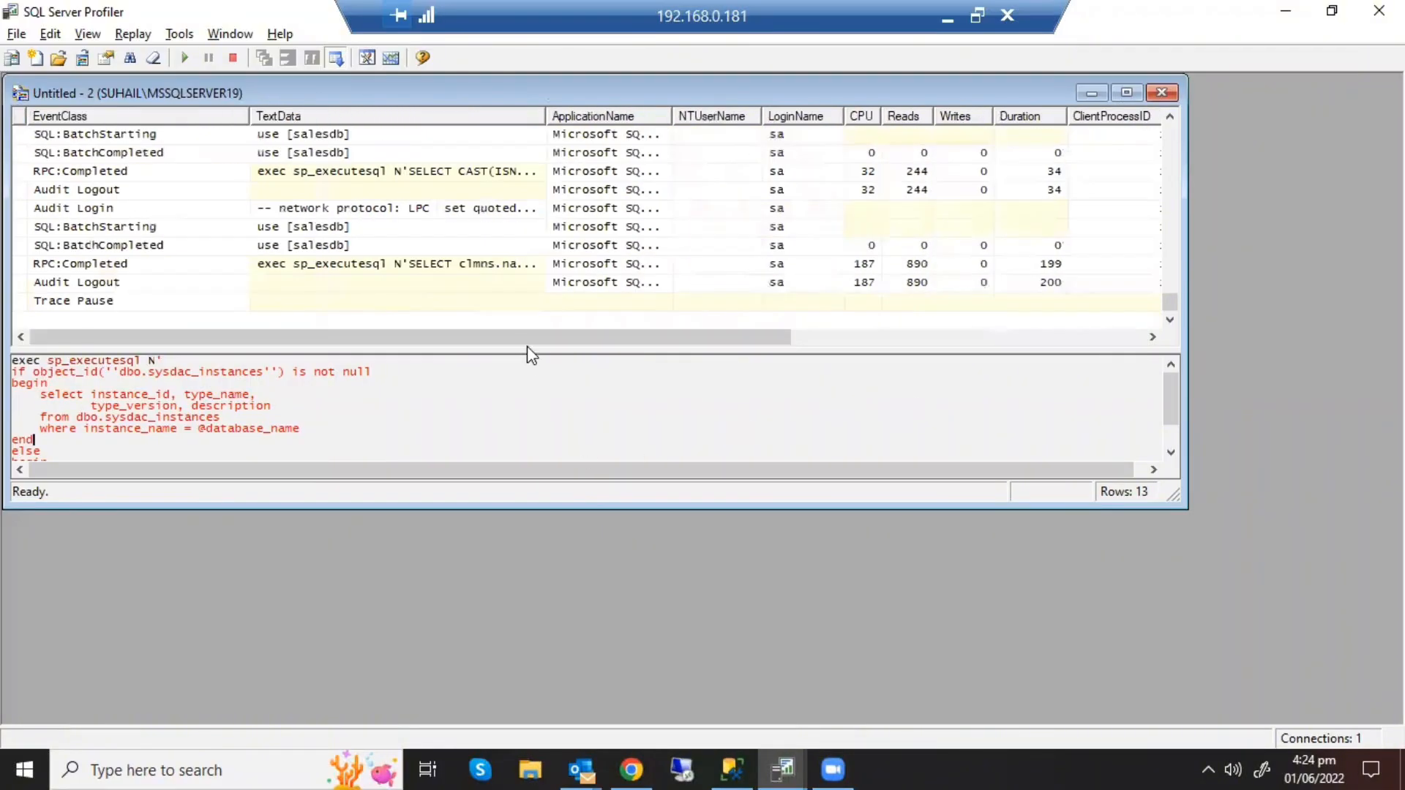
pyautogui.click(483, 267)
pyautogui.click(466, 249)
pyautogui.click(461, 229)
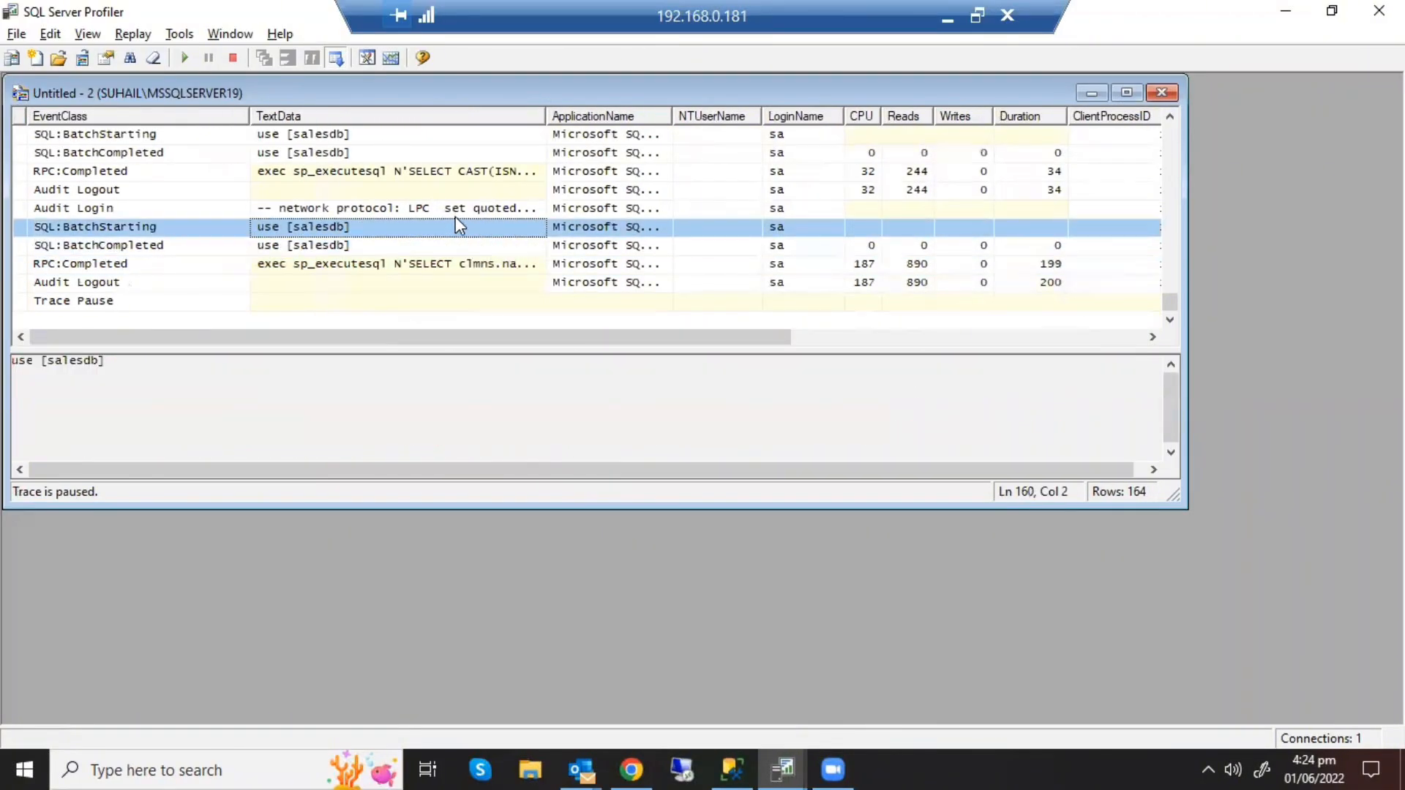
pyautogui.click(457, 211)
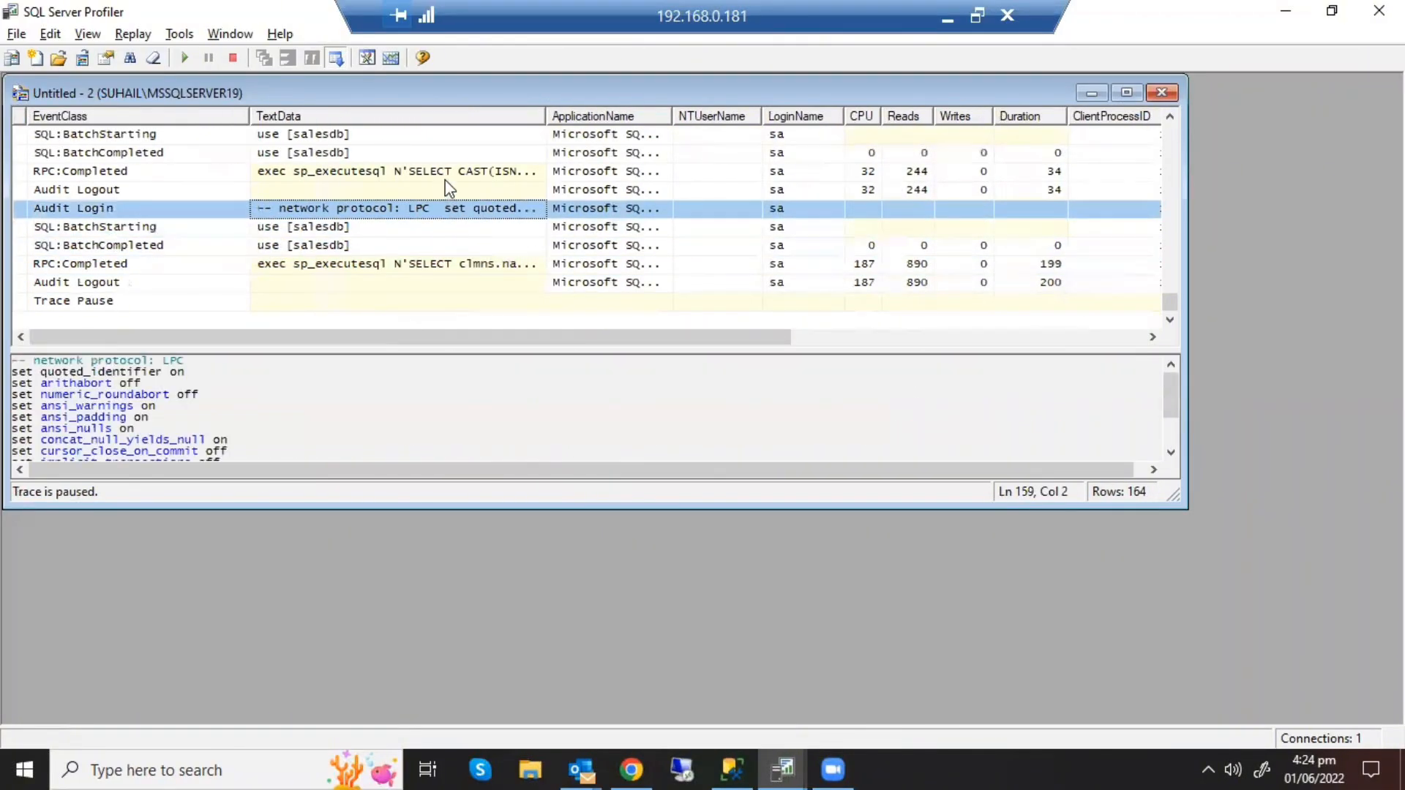
pyautogui.click(408, 168)
pyautogui.click(395, 151)
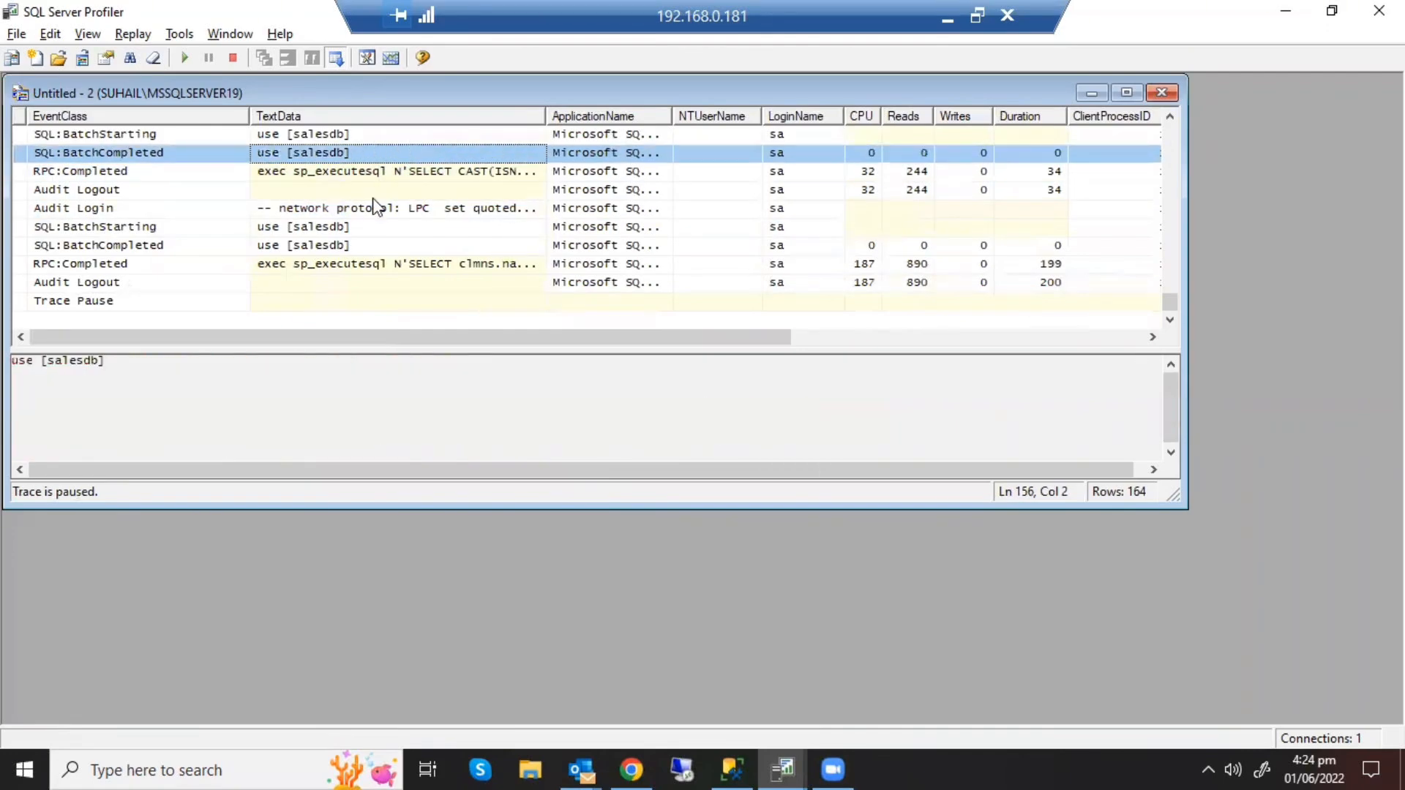
# Step: Look backward through the earlier captured events, reading each statement's text to find the select query on sales
pyautogui.press('Up')
pyautogui.press('Up')
pyautogui.press('Up')
pyautogui.press('Up')
pyautogui.press('Up')
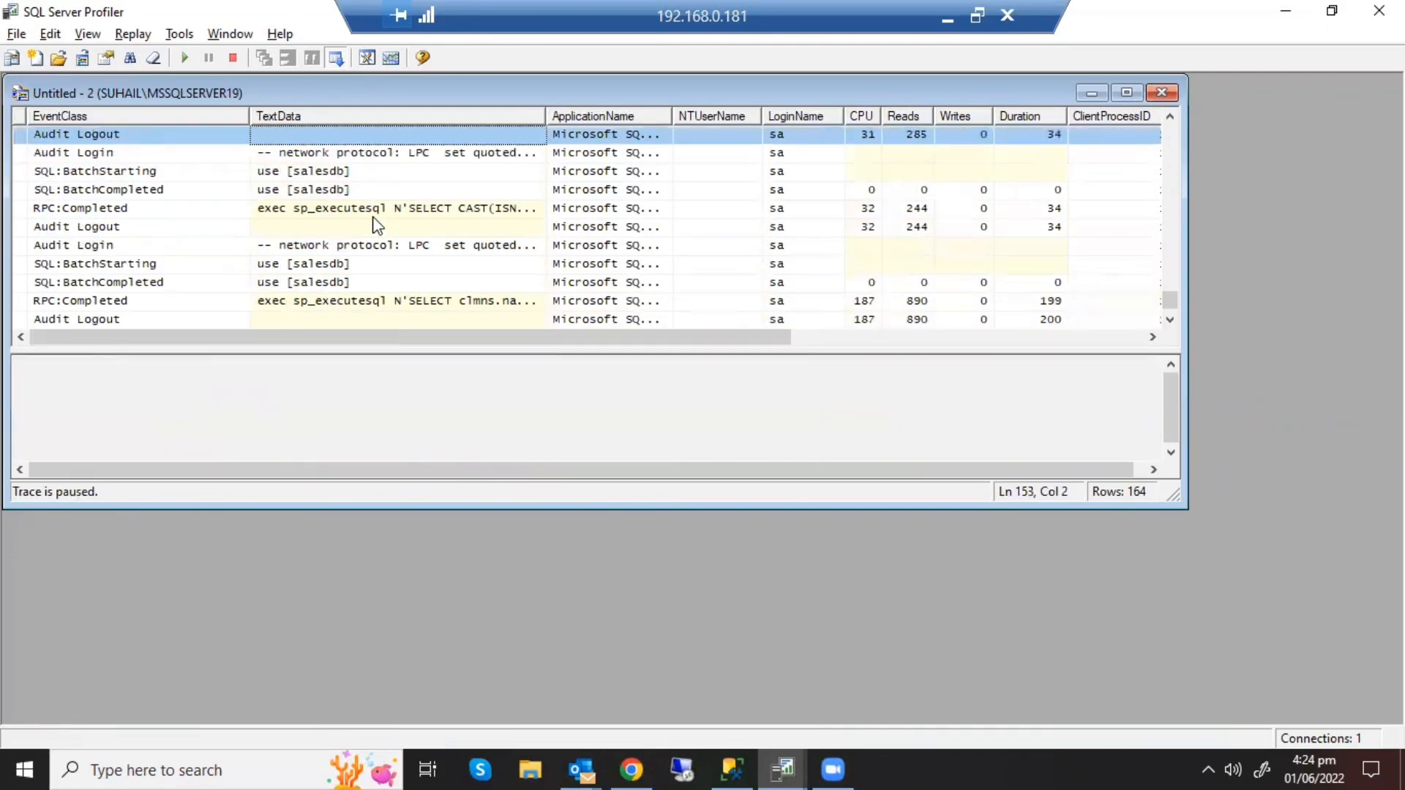
pyautogui.press('Down')
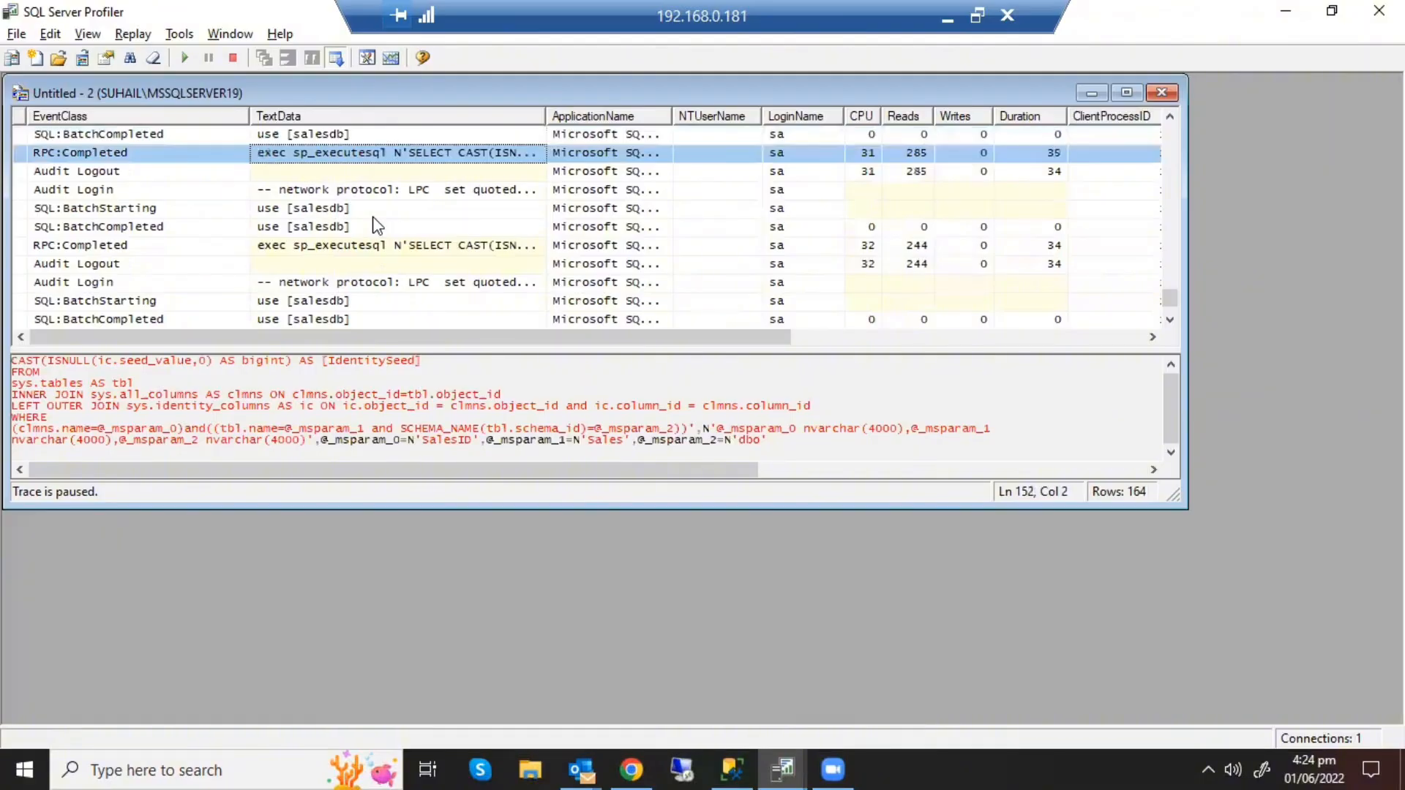
pyautogui.press('Up')
pyautogui.press('Up')
pyautogui.press('Up')
pyautogui.press('Up')
pyautogui.press('Up')
pyautogui.press('Up')
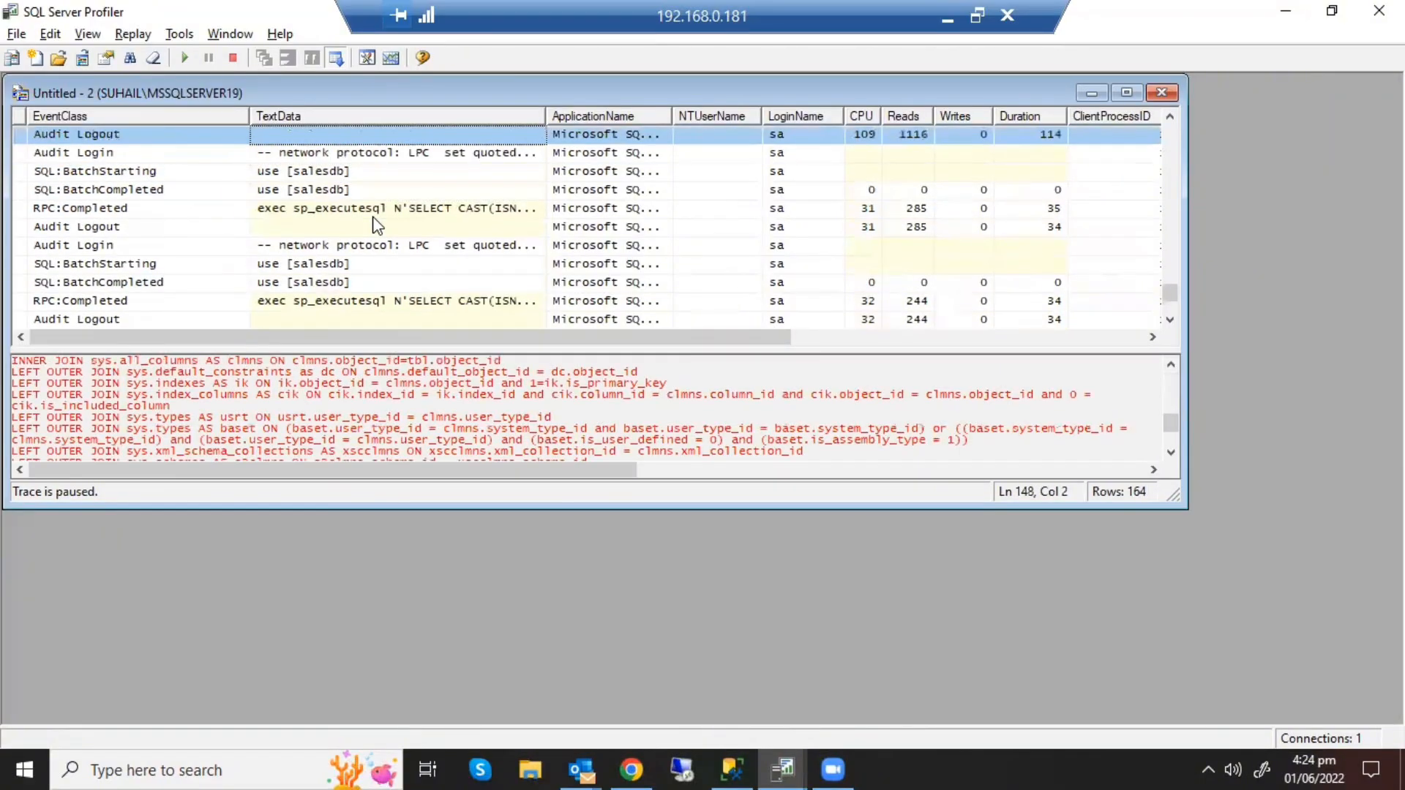
pyautogui.press('Up')
pyautogui.press('Up')
pyautogui.press('Up')
pyautogui.press('Up')
pyautogui.press('Up')
pyautogui.press('Up')
pyautogui.press('Up')
pyautogui.press('Up')
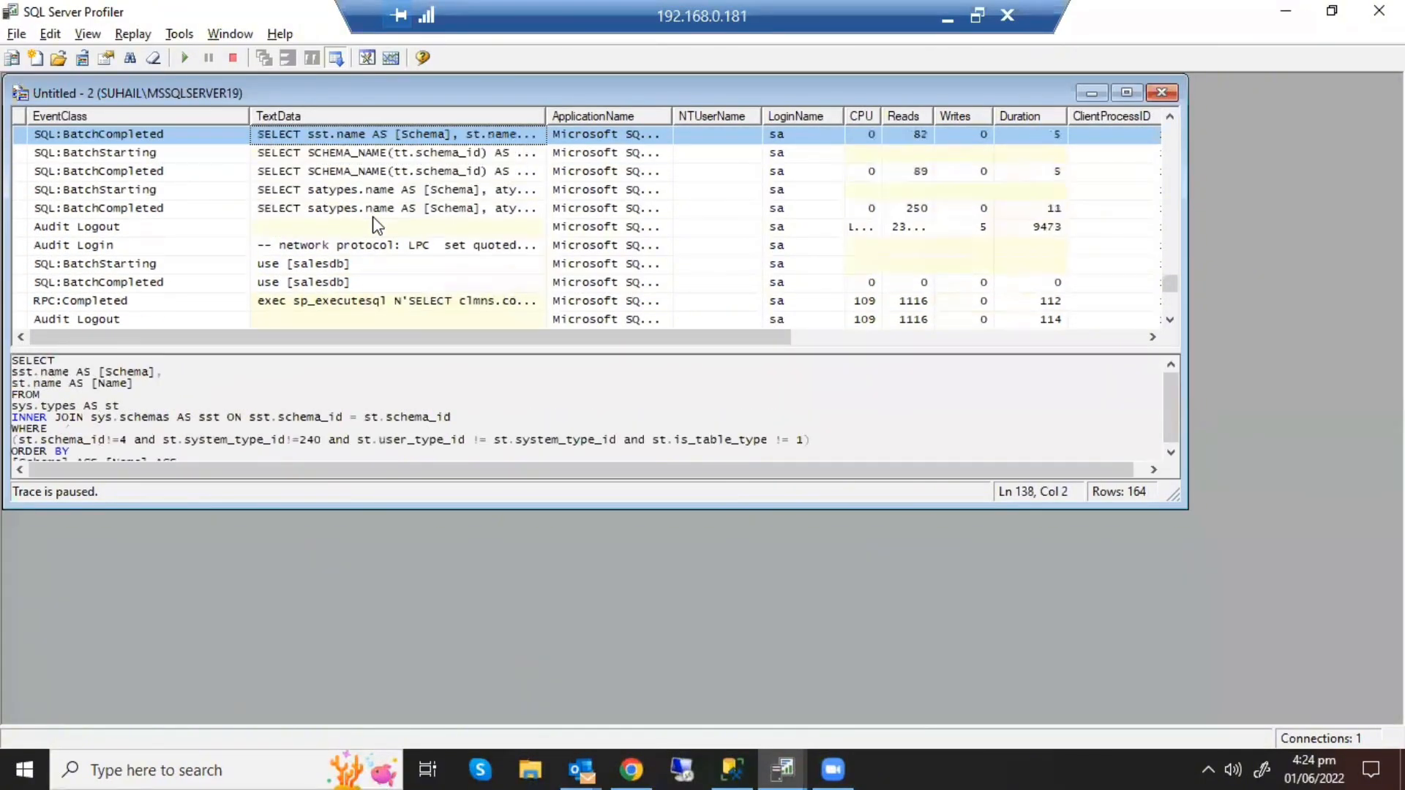
pyautogui.press('Up')
pyautogui.press('Up')
pyautogui.press('Up')
pyautogui.press('Up')
pyautogui.press('Up')
pyautogui.press('Up')
pyautogui.press('Up')
pyautogui.press('Up')
pyautogui.press('Up')
pyautogui.press('Up')
pyautogui.press('Up')
pyautogui.press('Up')
pyautogui.press('Up')
pyautogui.press('Up')
pyautogui.press('Up')
pyautogui.press('Up')
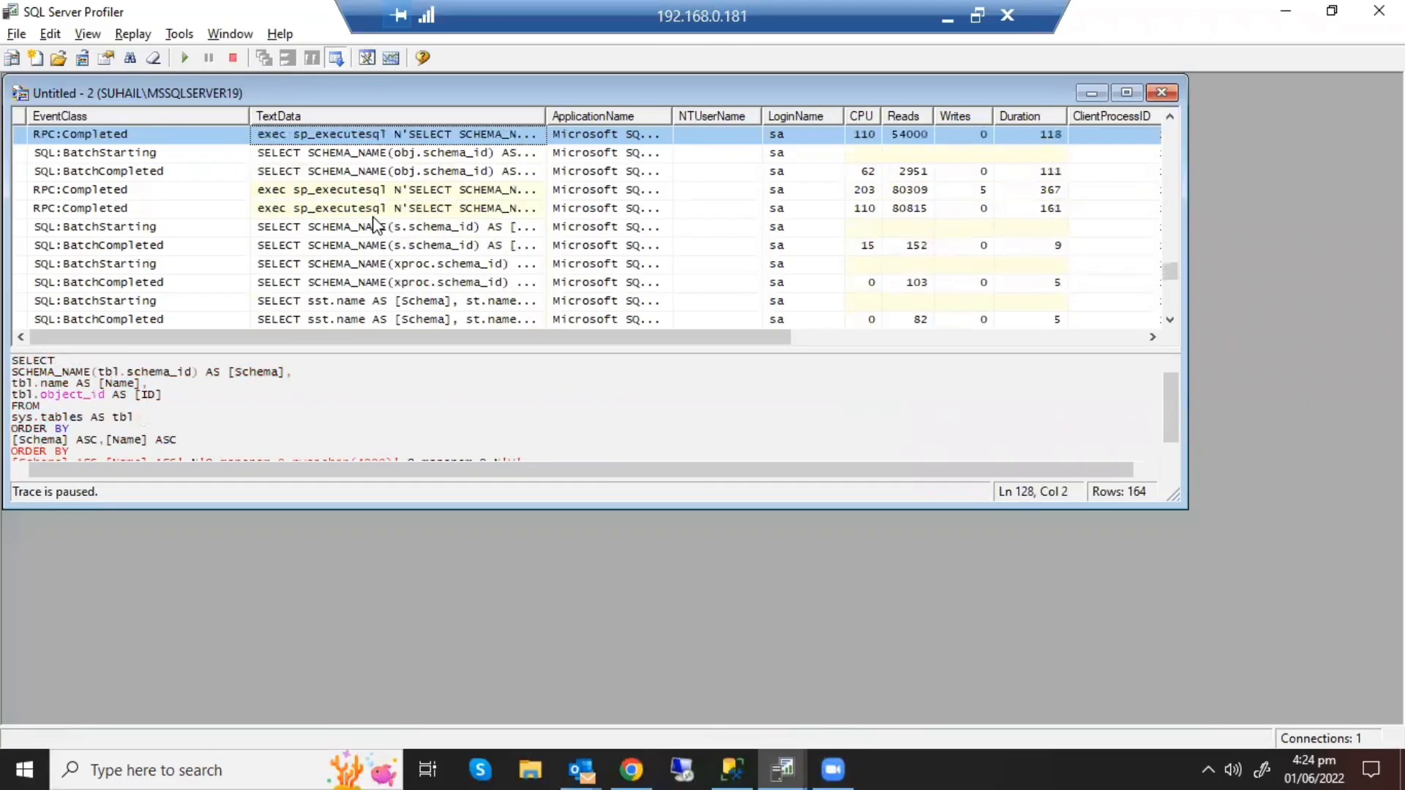
pyautogui.press('Up')
pyautogui.press('Up')
pyautogui.press('Up')
pyautogui.press('Up')
pyautogui.press('Up')
pyautogui.press('Up')
pyautogui.press('Up')
pyautogui.press('Up')
pyautogui.press('Up')
pyautogui.press('Down')
pyautogui.press('Down')
pyautogui.press('Down')
pyautogui.press('Down')
pyautogui.press('Down')
pyautogui.press('Down')
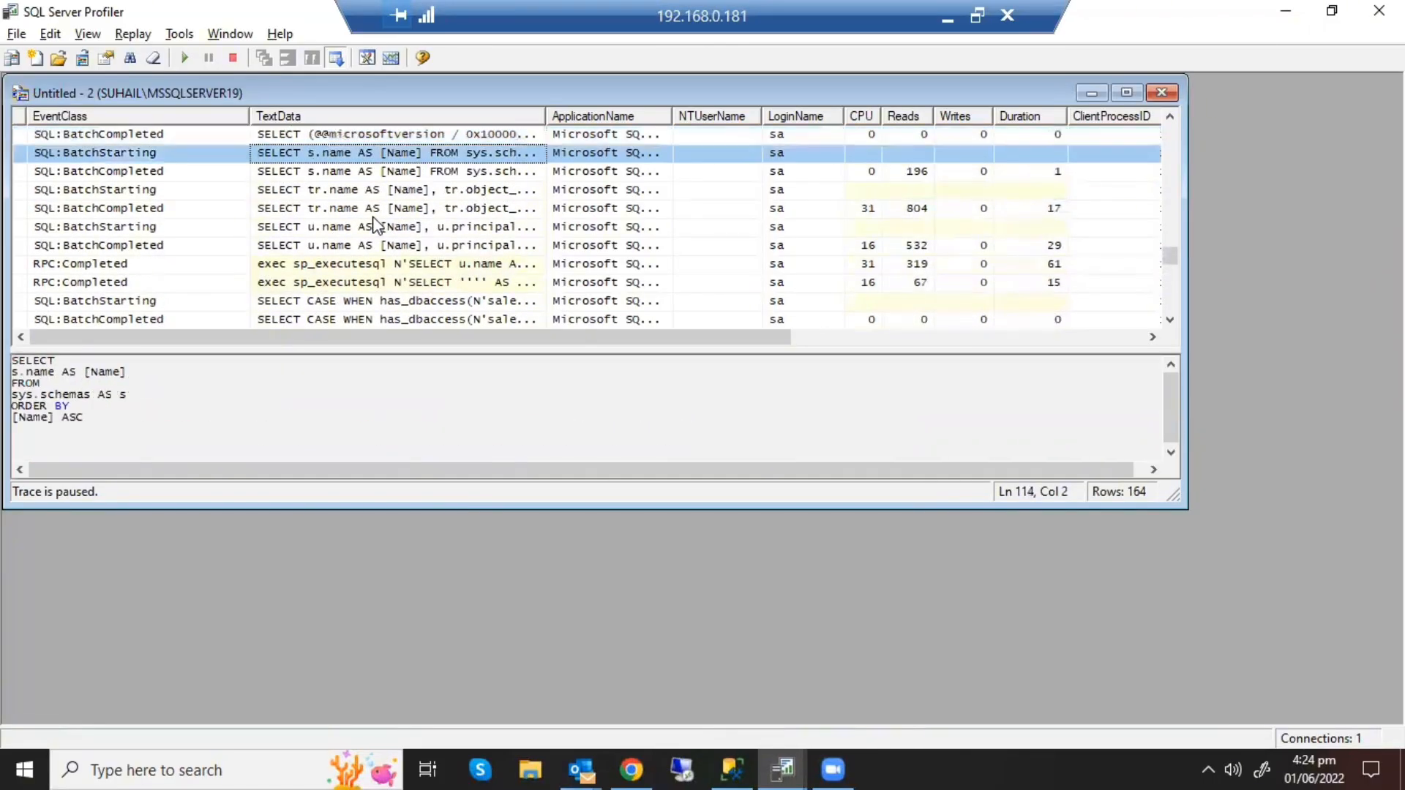
pyautogui.press('Down')
pyautogui.press('Up')
pyautogui.press('Up')
pyautogui.press('Up')
pyautogui.press('Up')
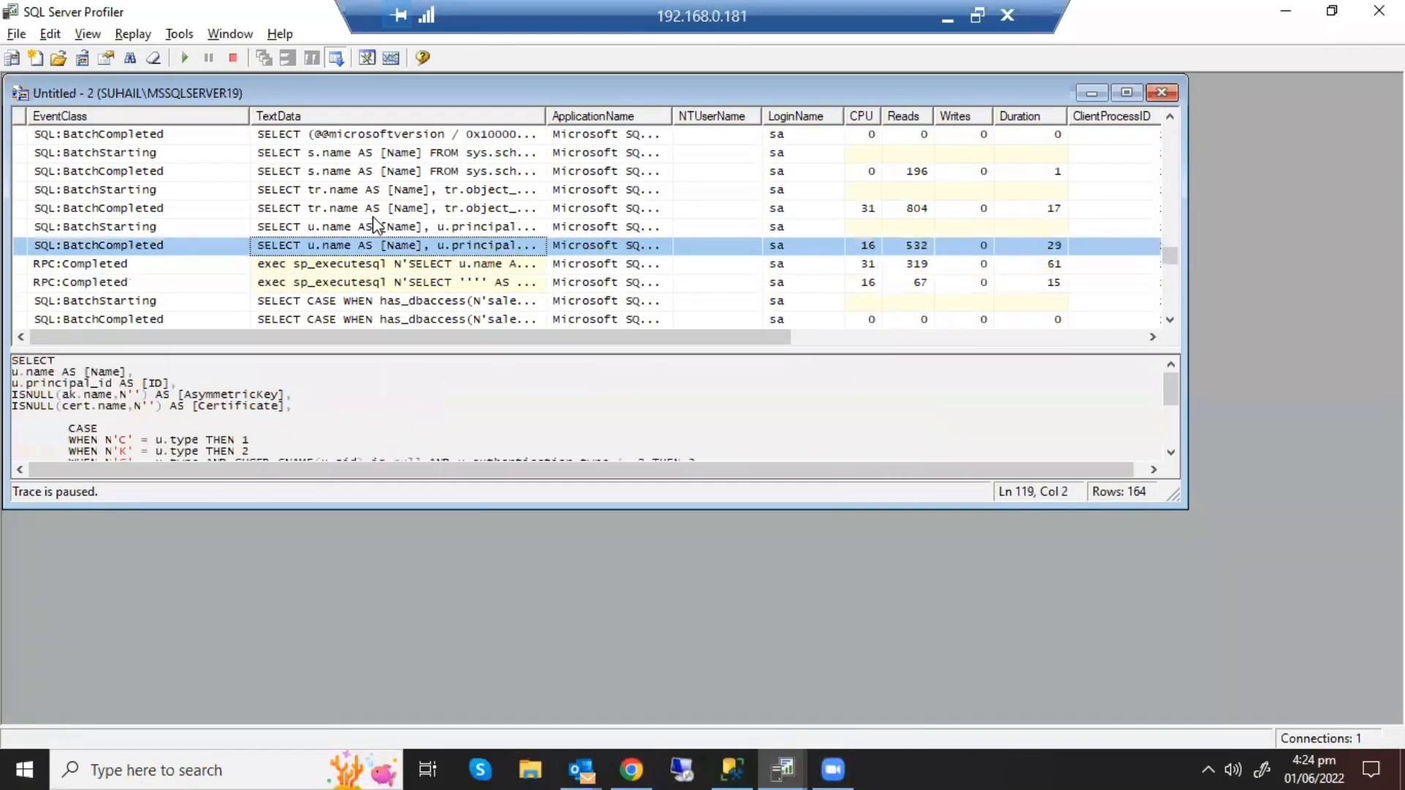
pyautogui.press('Up')
pyautogui.press('Up')
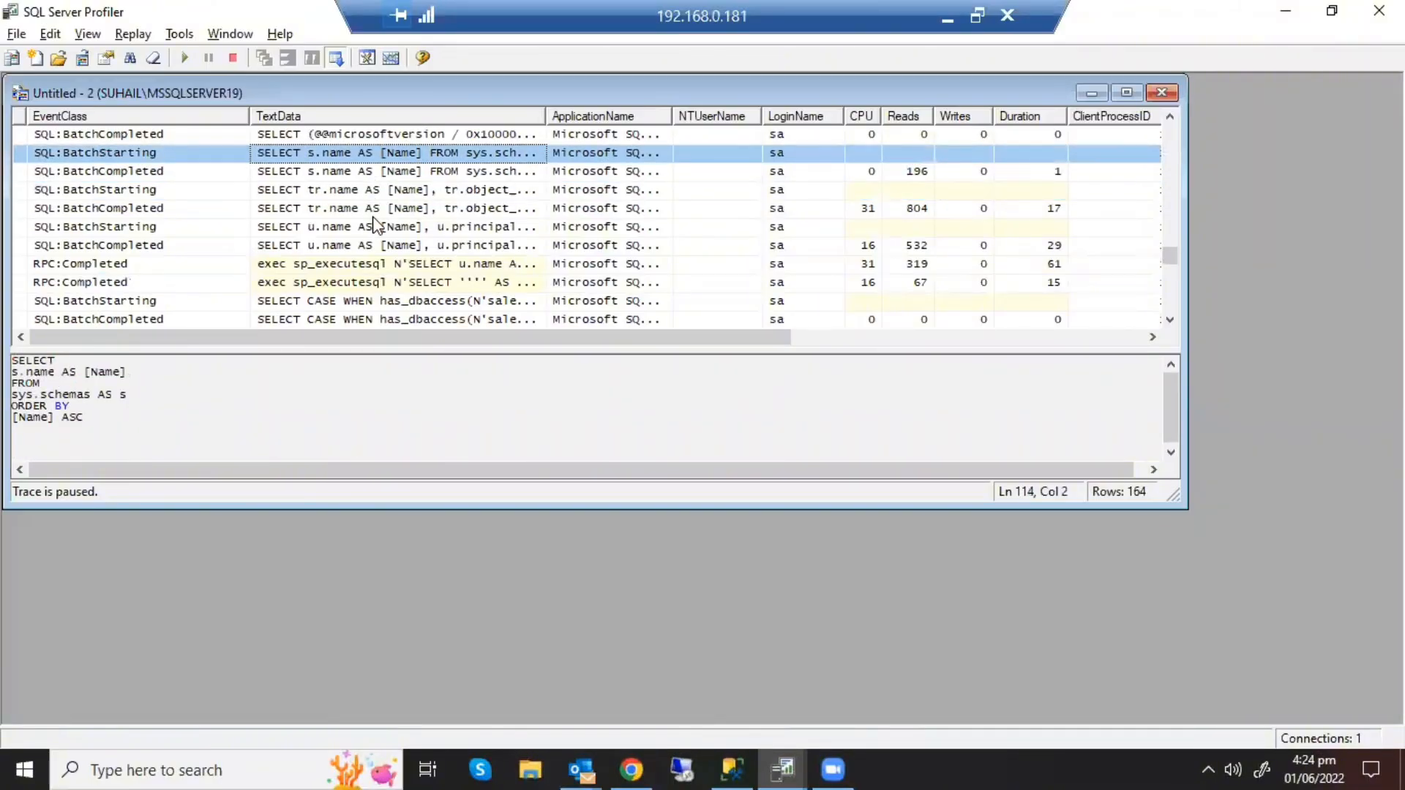
pyautogui.press('Up')
pyautogui.press('Up')
pyautogui.press('Up')
pyautogui.press('Up')
pyautogui.press('Up')
pyautogui.press('Up')
pyautogui.press('Up')
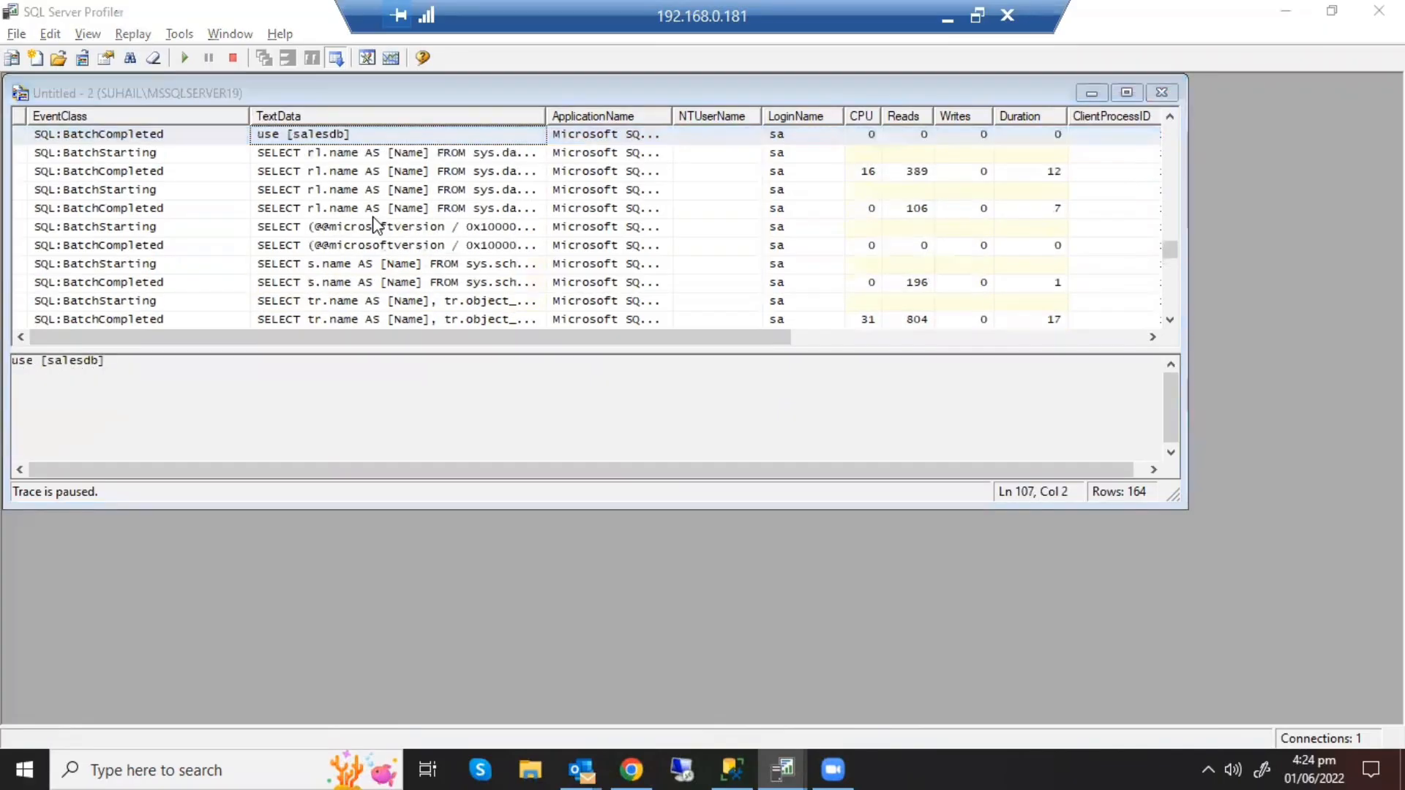
# Step: Check the sales query in SQL Server Management Studio, return to SQL Server Profiler and view the completed batch querying sys.schemas
pyautogui.hotkey('alt', 'Tab')
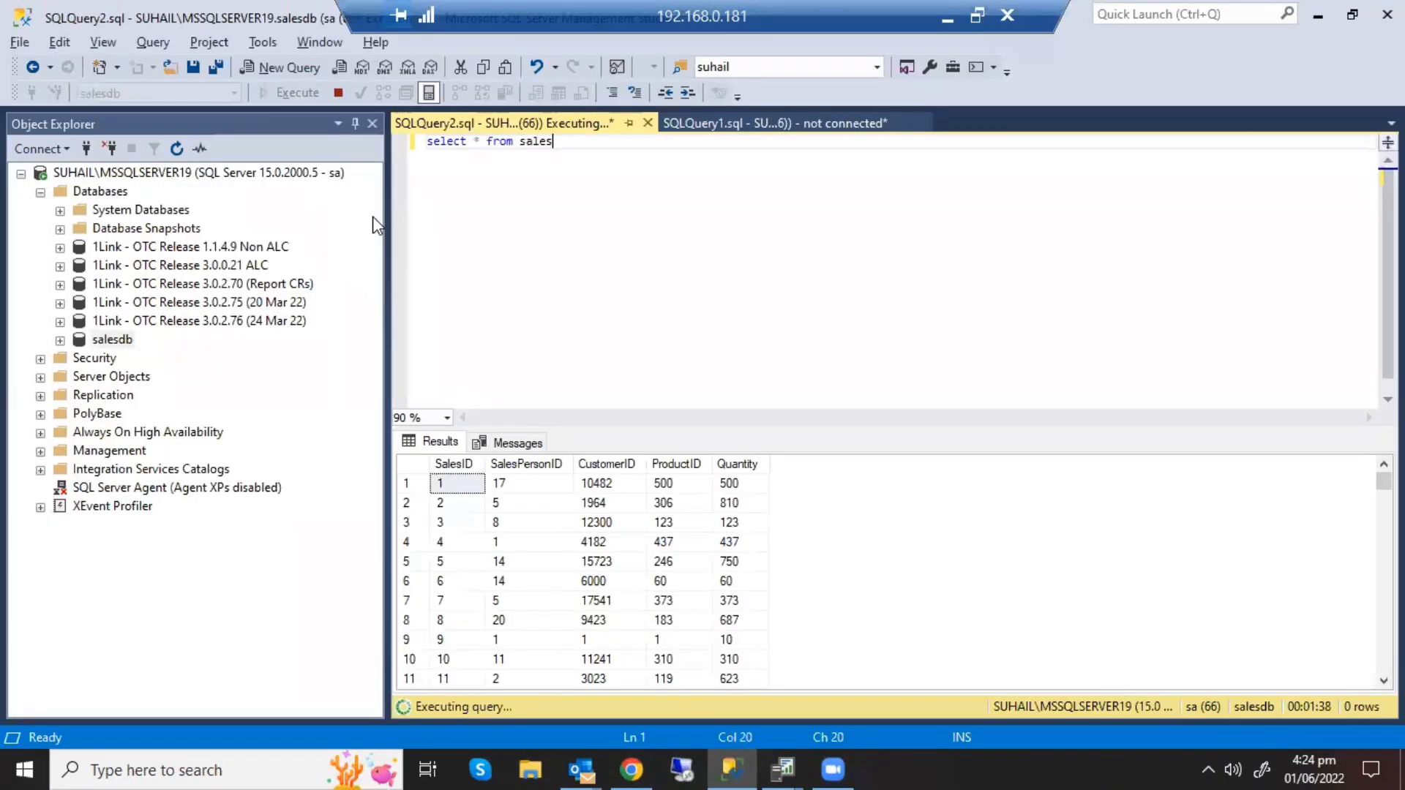
pyautogui.hotkey('alt', 'Tab')
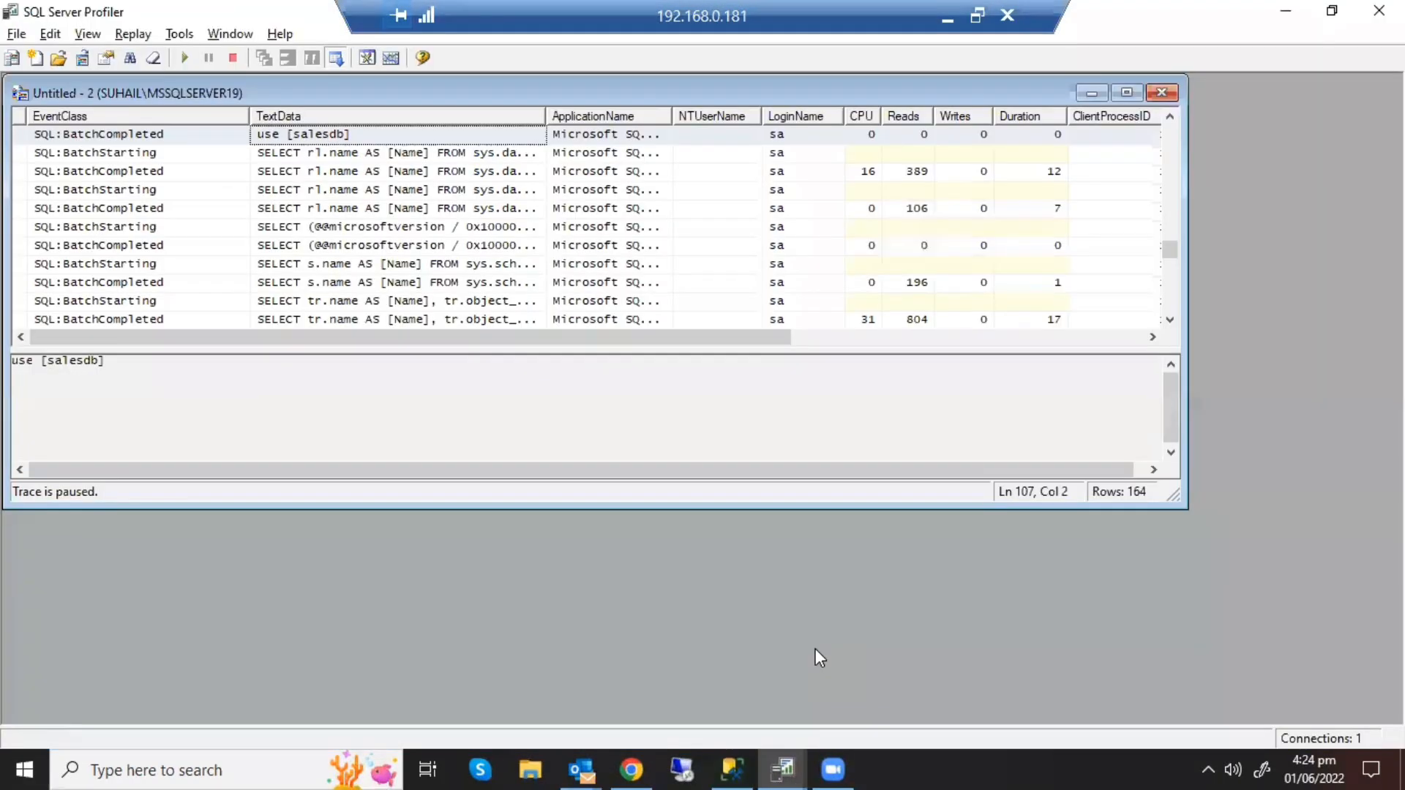
pyautogui.click(501, 282)
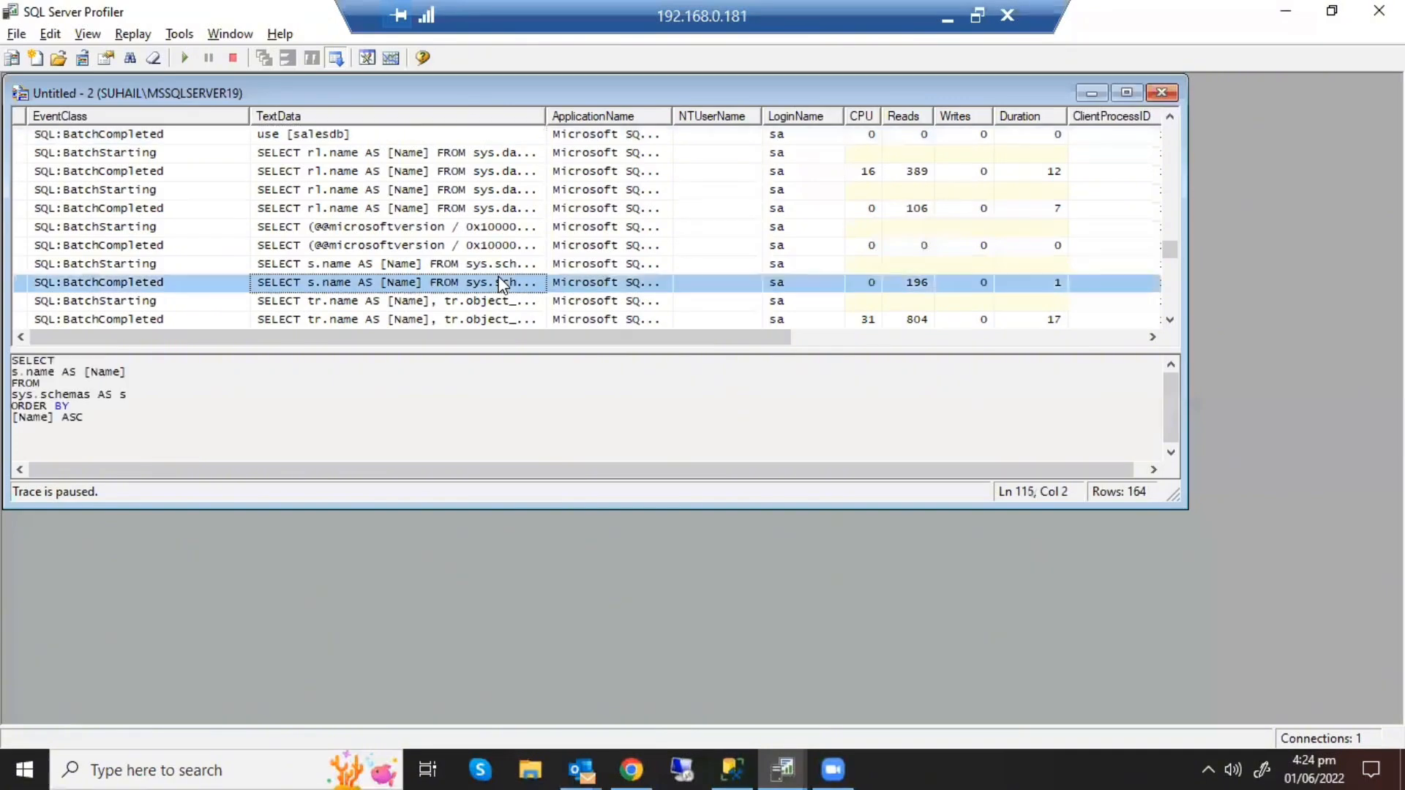
# Step: Look backward through the captured events from the sys.schemas batch to the batch start of select * from sales
pyautogui.press('Up')
pyautogui.press('Up')
pyautogui.press('Up')
pyautogui.press('Up')
pyautogui.press('Up')
pyautogui.press('Up')
pyautogui.press('Up')
pyautogui.press('Up')
pyautogui.press('Up')
pyautogui.press('Up')
pyautogui.press('Up')
pyautogui.press('Up')
pyautogui.press('Up')
pyautogui.press('Up')
pyautogui.press('Up')
pyautogui.press('Up')
pyautogui.press('Up')
pyautogui.press('Up')
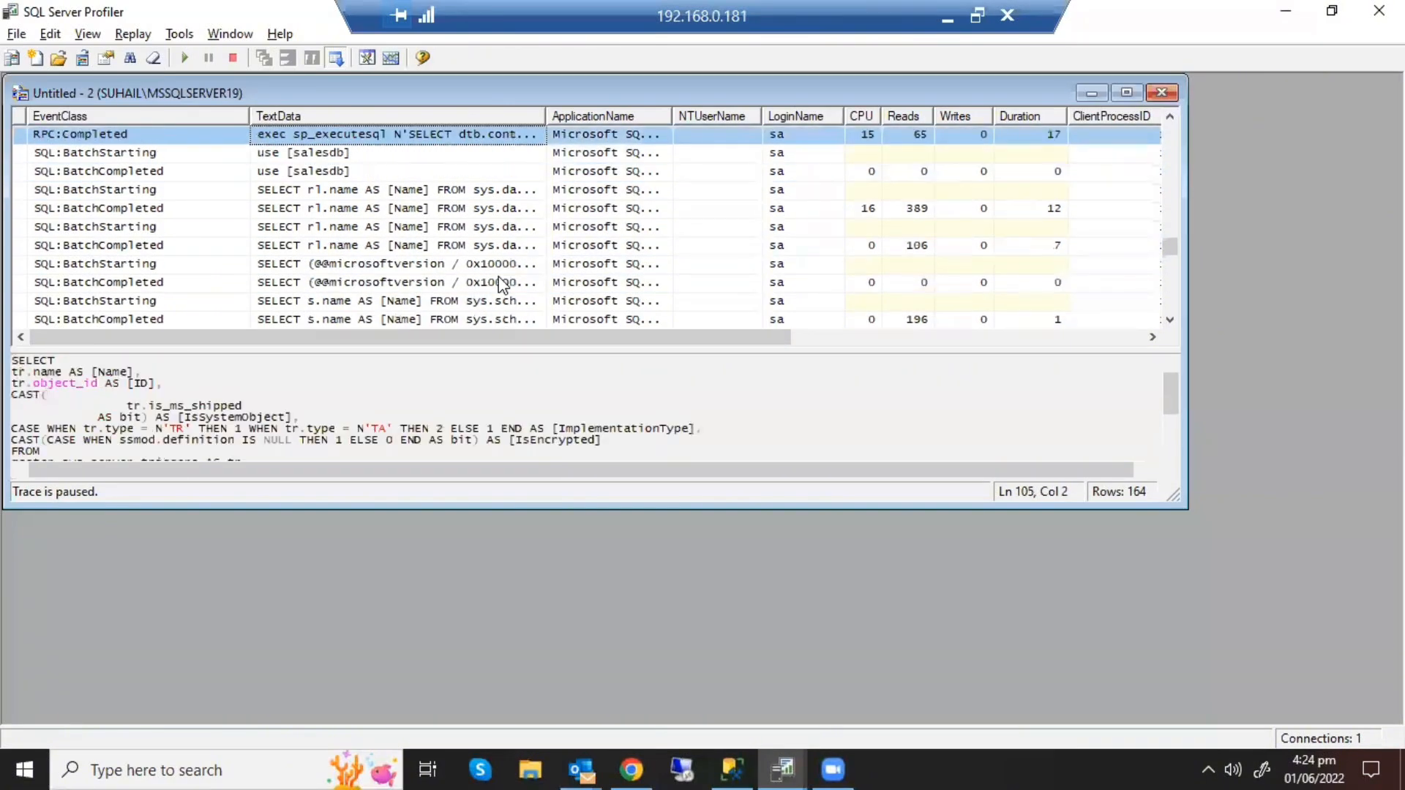
pyautogui.press('Up')
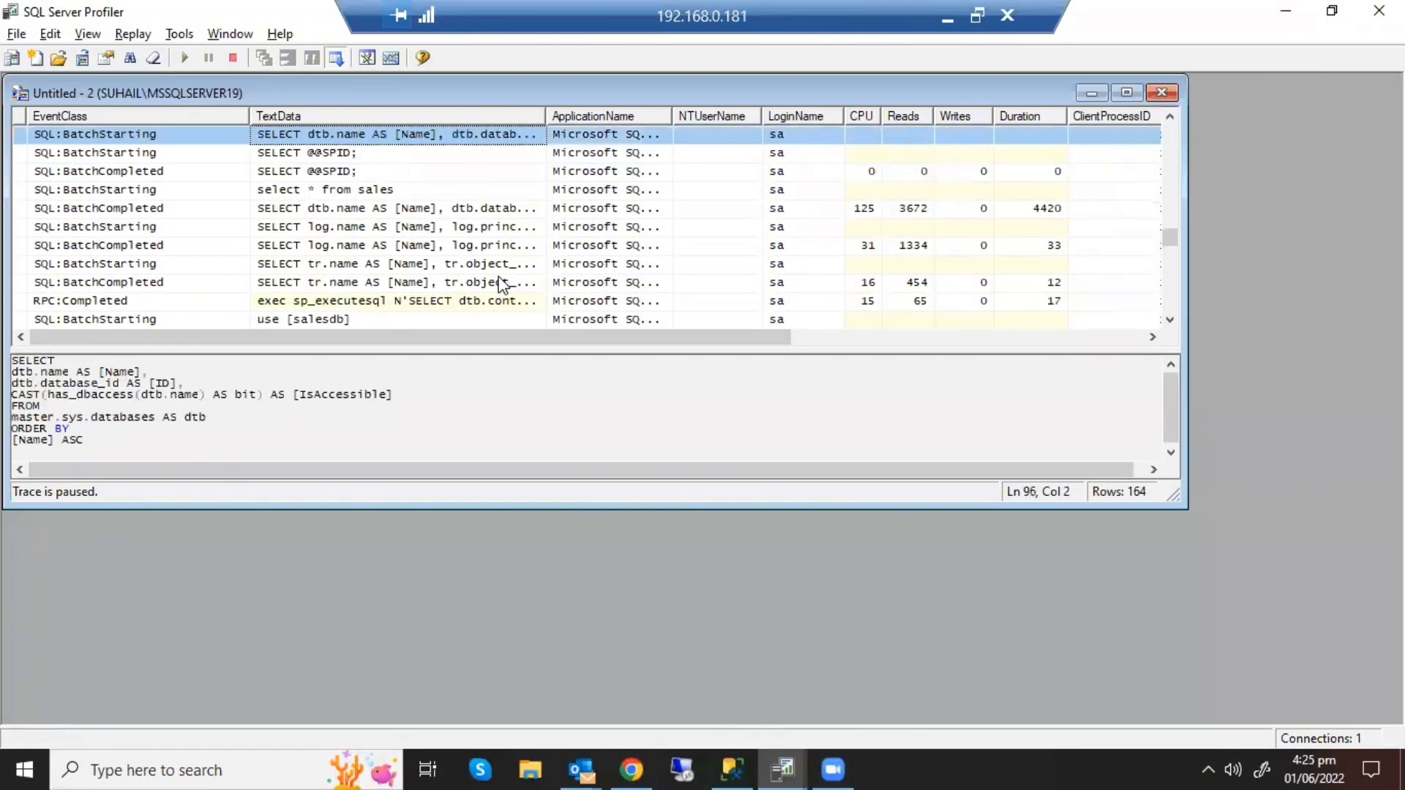
pyautogui.press('Down')
pyautogui.press('Down')
pyautogui.press('Down')
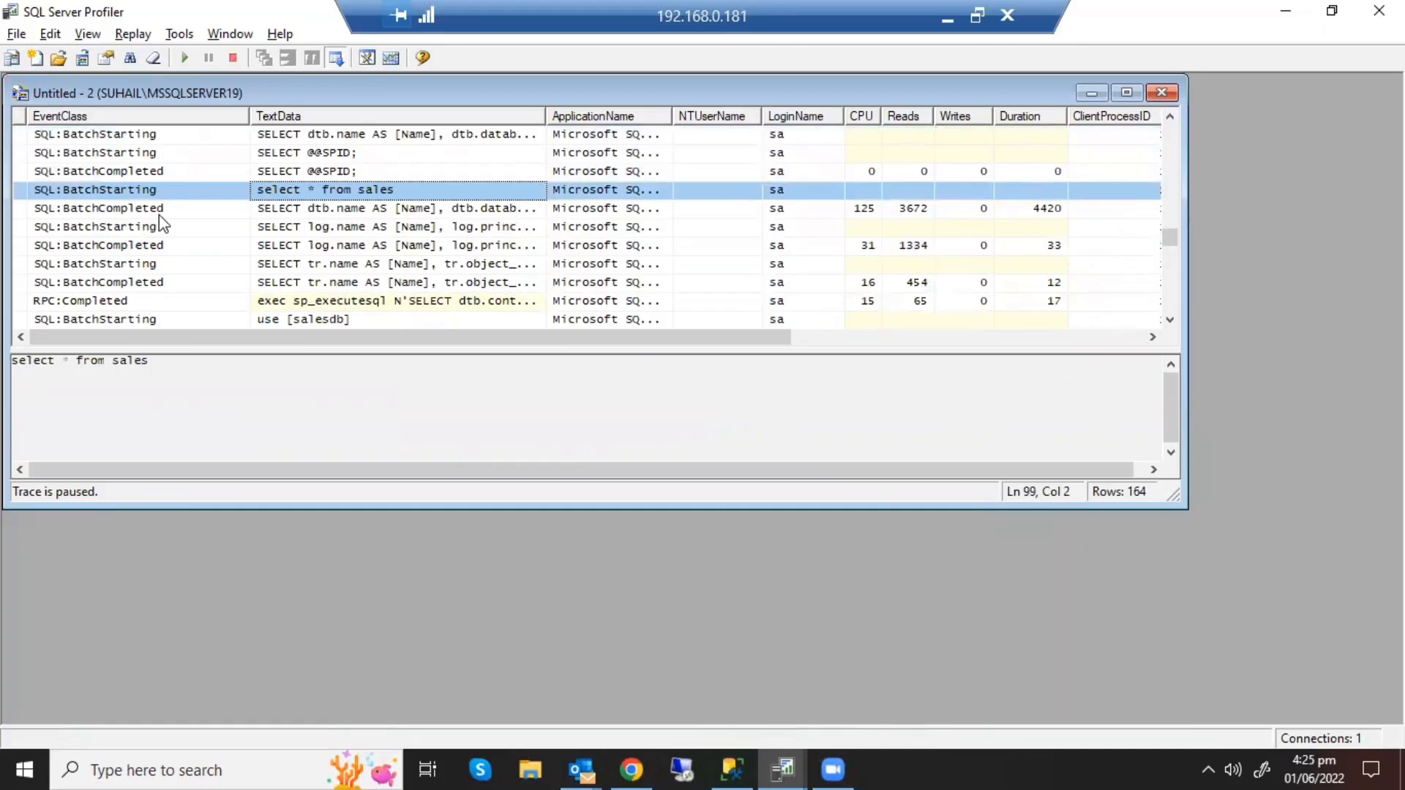
# Step: Check the sales query's execution in SQL Server Management Studio, return to SQL Server Profiler and view the events right after its batch start
pyautogui.hotkey('alt', 'Tab')
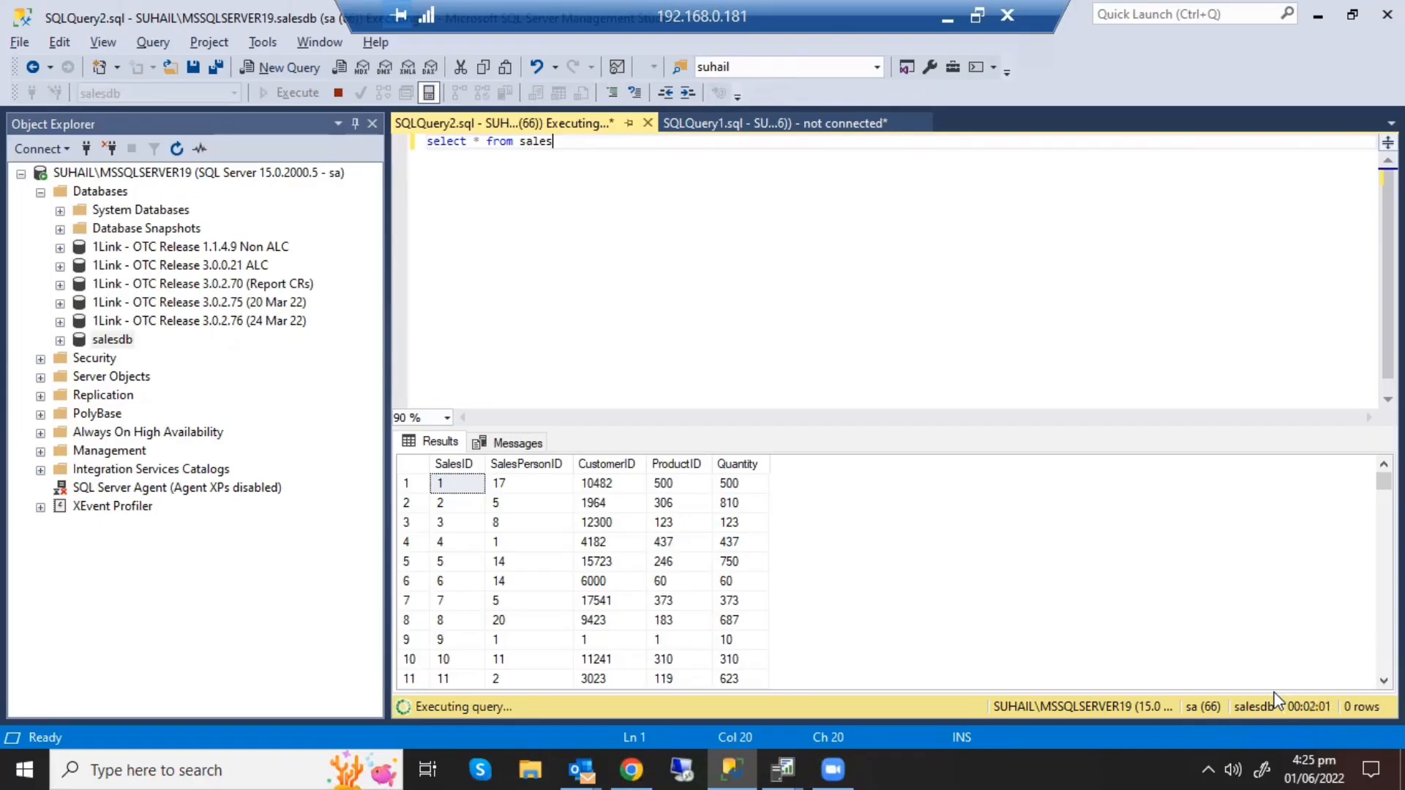
pyautogui.hotkey('alt', 'Tab')
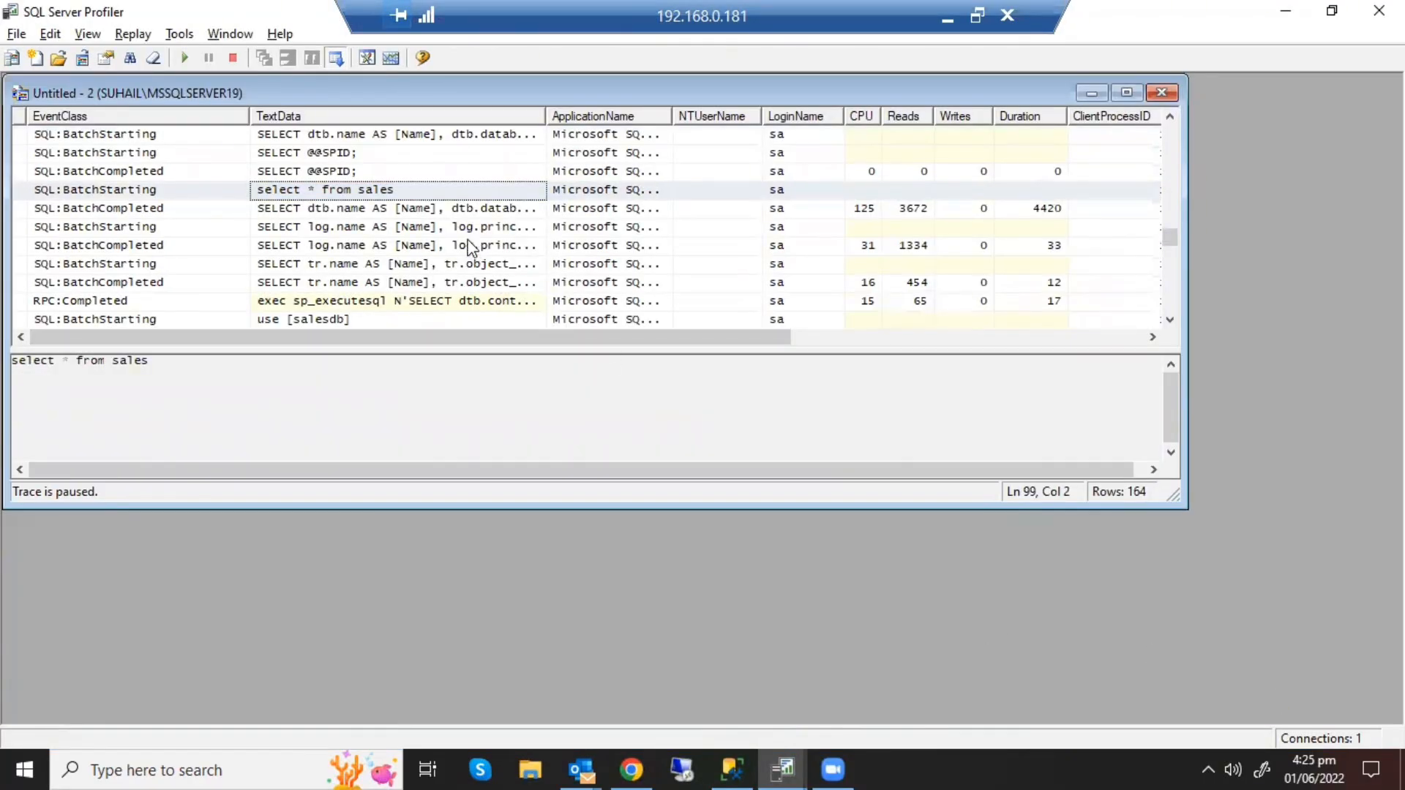
pyautogui.click(460, 208)
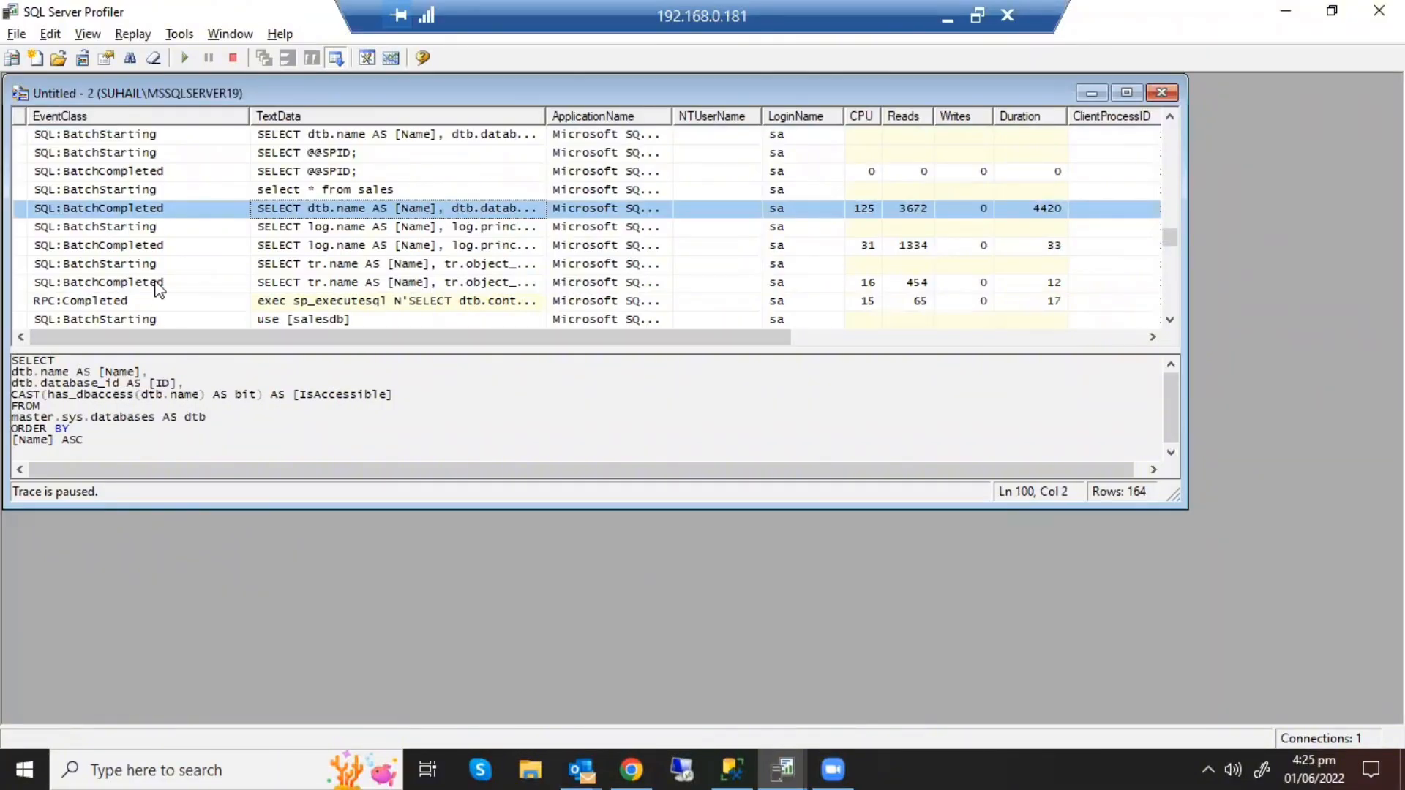
pyautogui.click(162, 231)
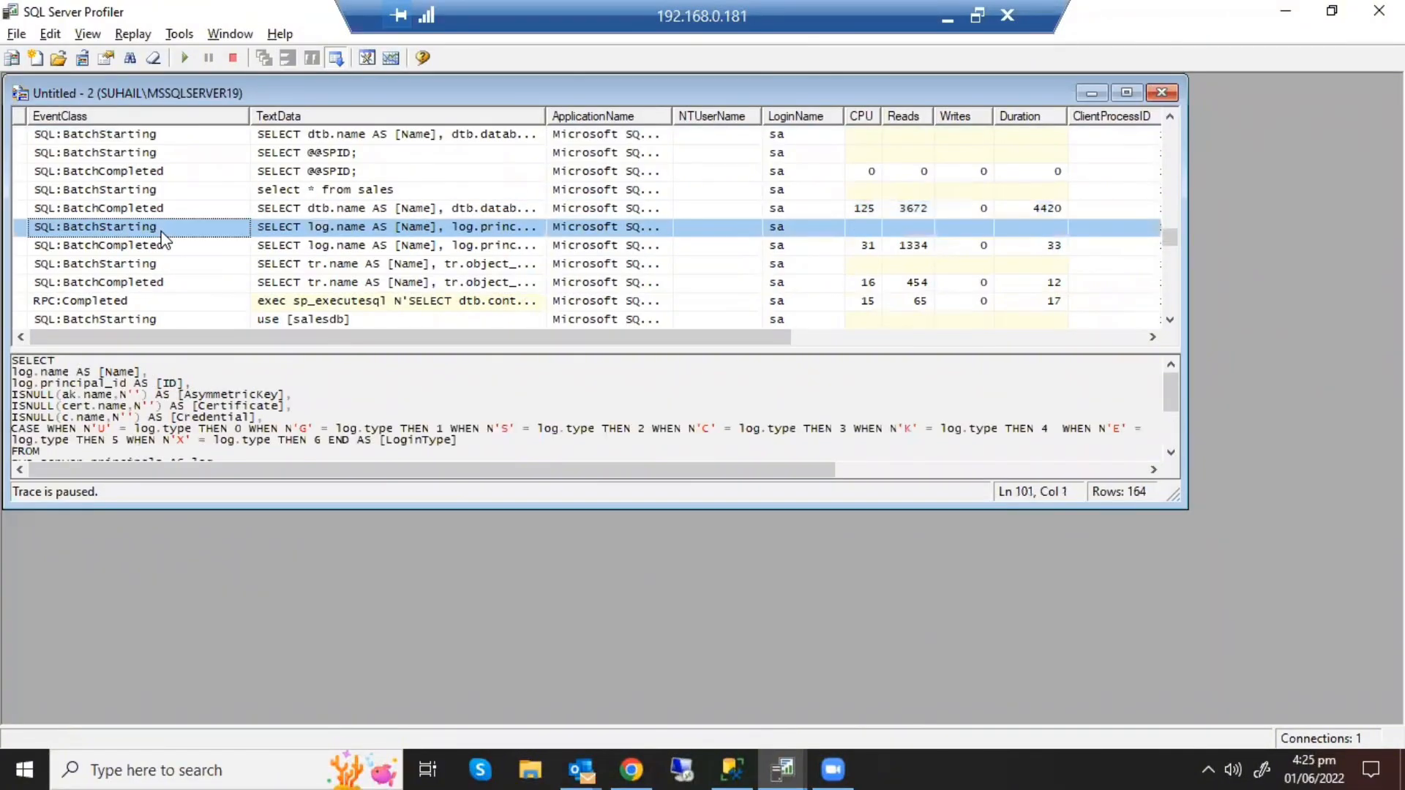
pyautogui.click(164, 249)
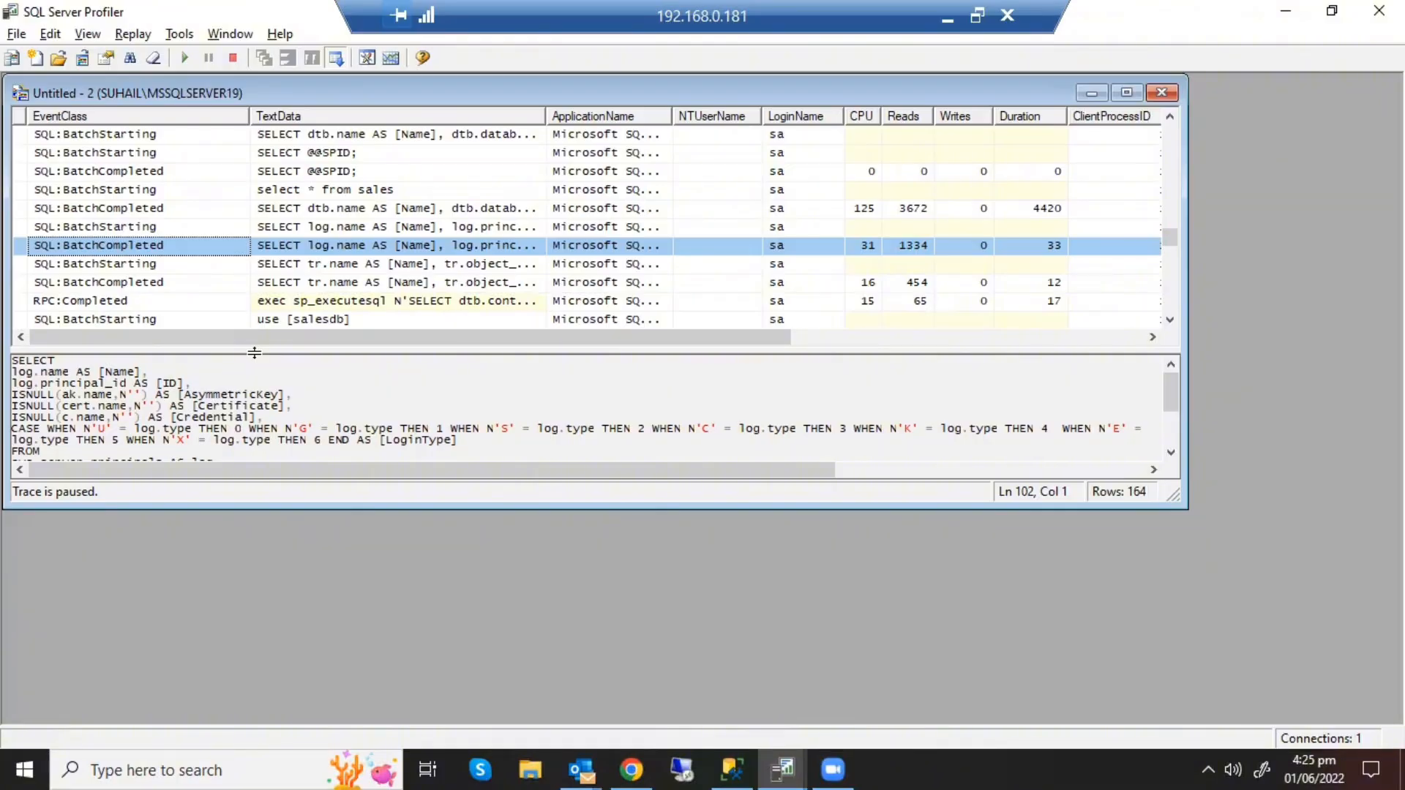
# Step: Look onward through the captured events, reading each statement's text, as far as the sys.database_principals role queries
pyautogui.press('Down')
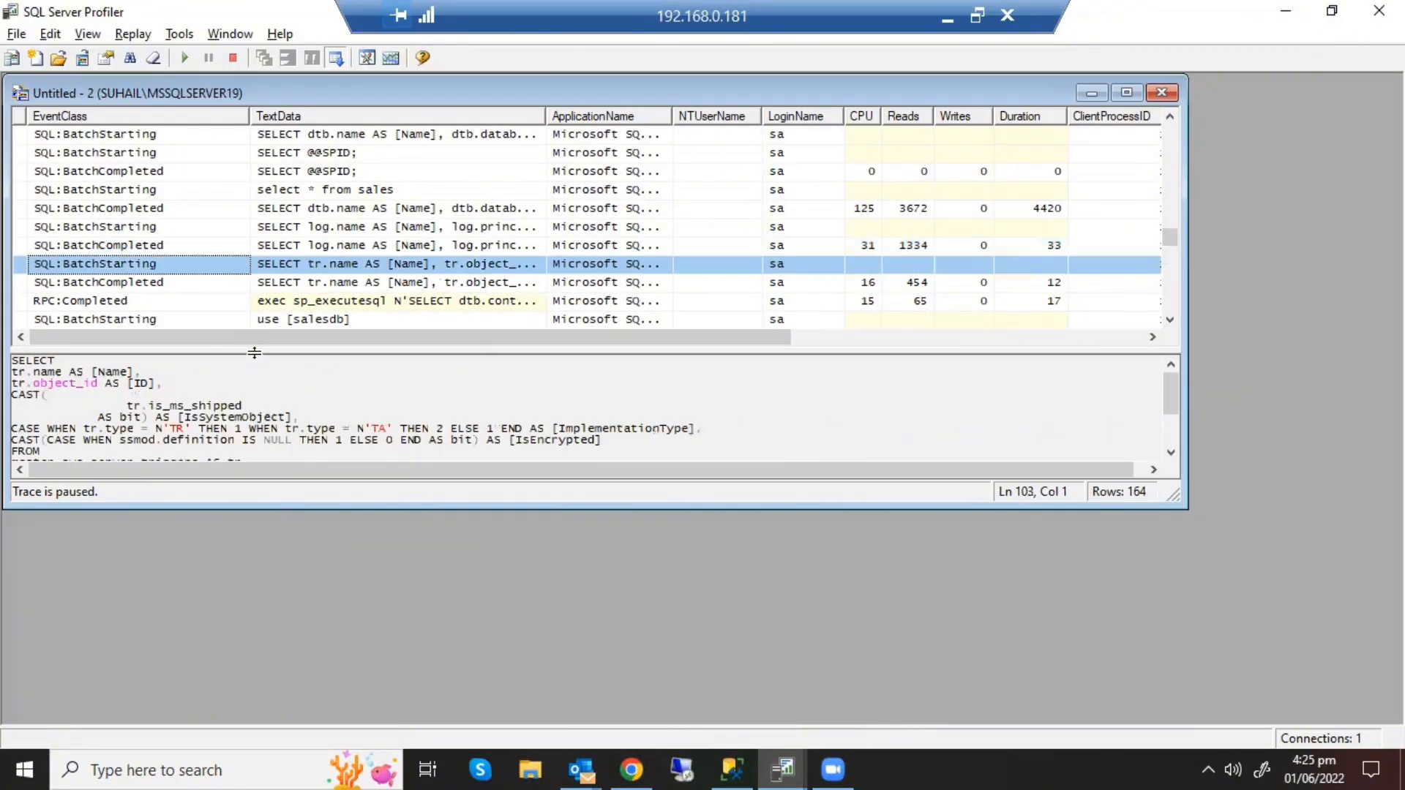
pyautogui.press('Down')
pyautogui.press('Down')
pyautogui.press('Down')
pyautogui.press('Down')
pyautogui.press('Down')
pyautogui.press('Down')
pyautogui.press('Down')
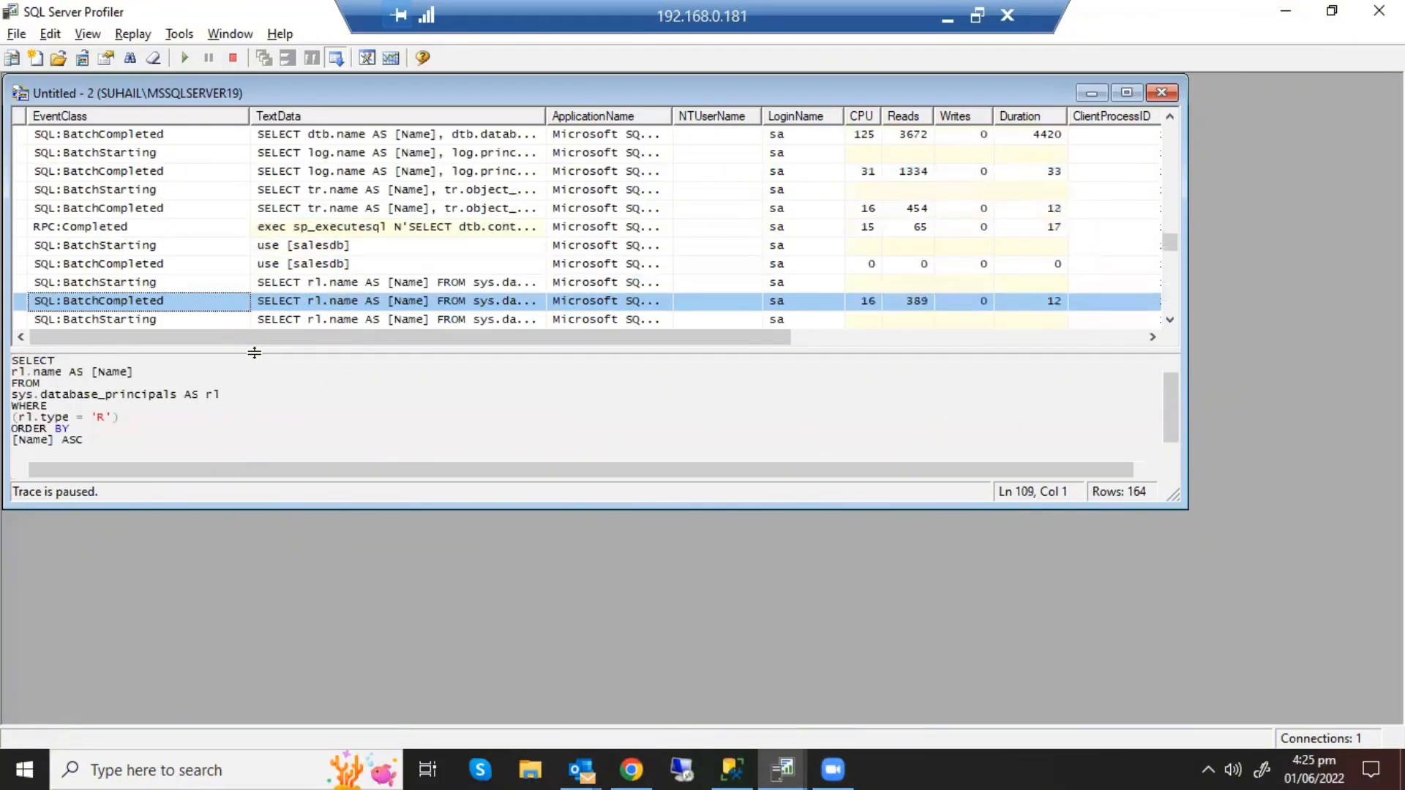
pyautogui.press('Down')
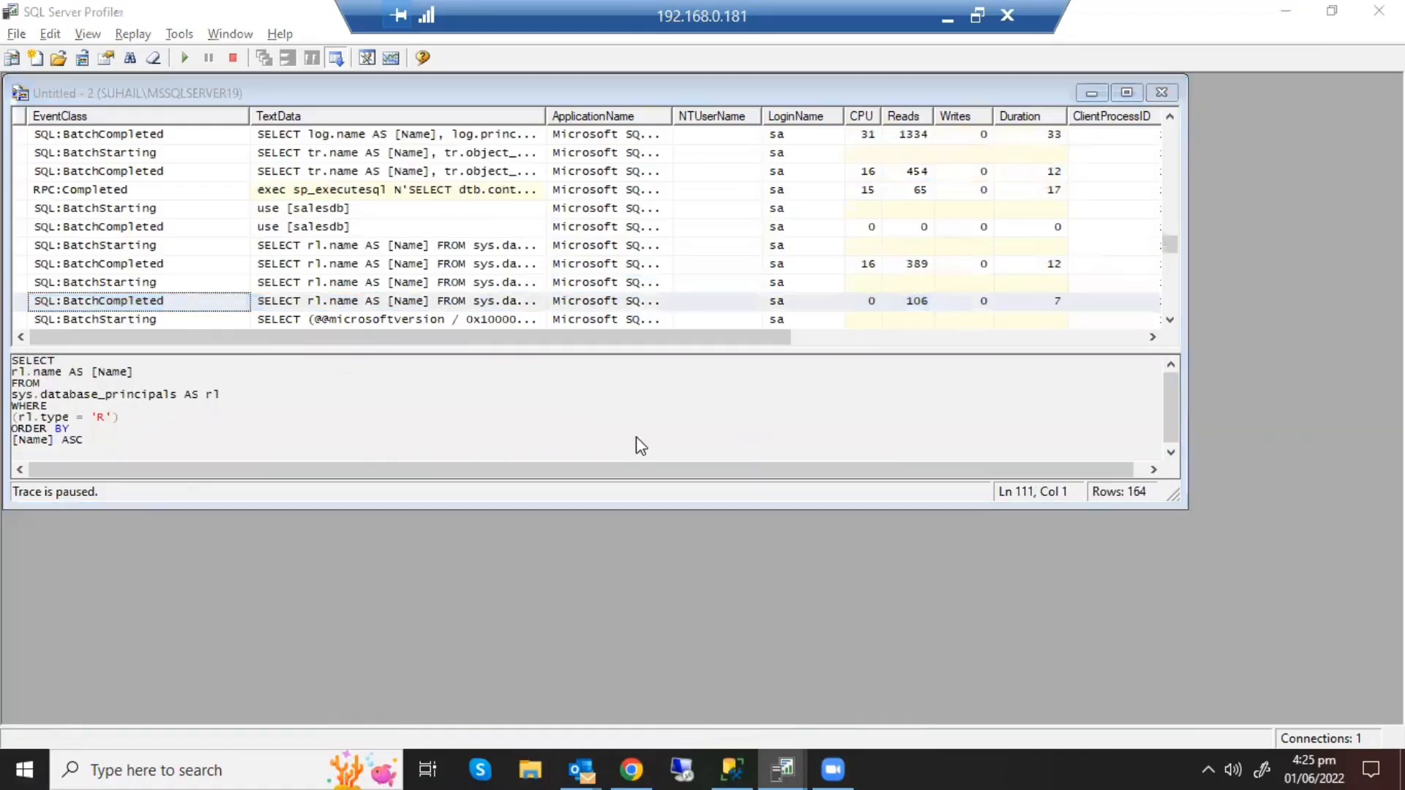
# Step: Recheck the sales query in SQL Server Management Studio, return to SQL Server Profiler and examine the SPID and time columns of earlier events
pyautogui.hotkey('alt', 'Tab')
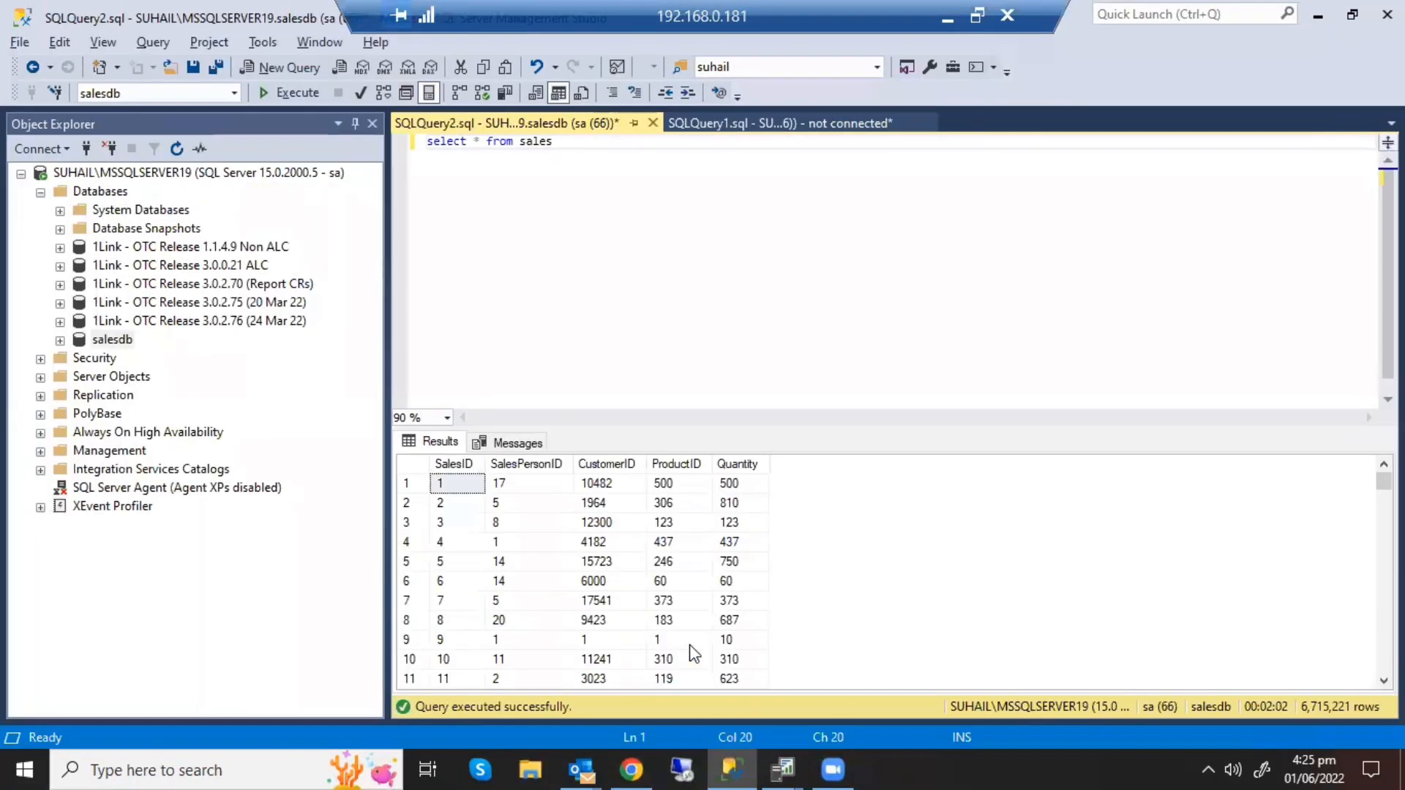
pyautogui.hotkey('alt', 'Tab')
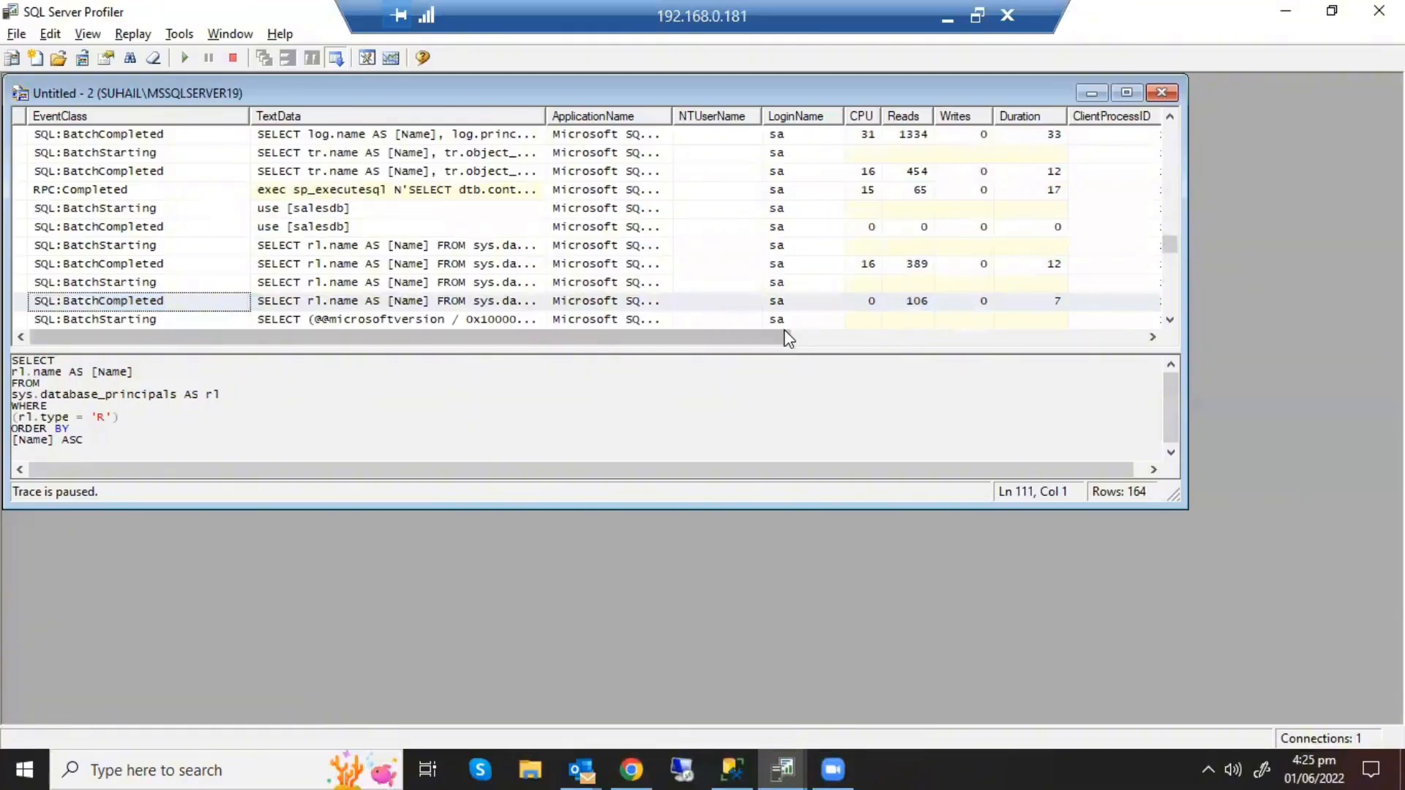
pyautogui.moveTo(784, 336)
pyautogui.mouseDown()
pyautogui.moveTo(897, 350)
pyautogui.moveTo(1029, 336)
pyautogui.mouseUp()
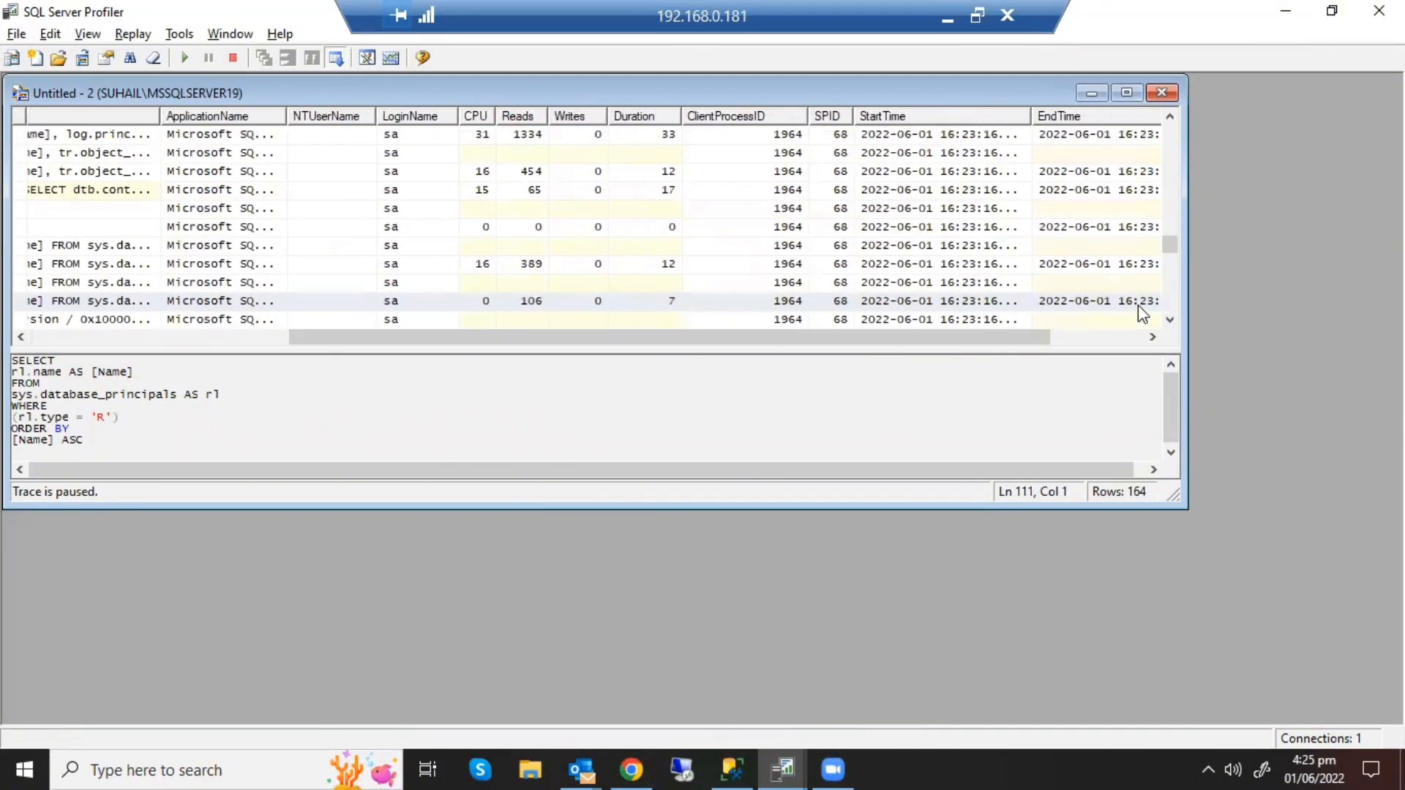
pyautogui.moveTo(1169, 246); pyautogui.dragTo(1171, 177)
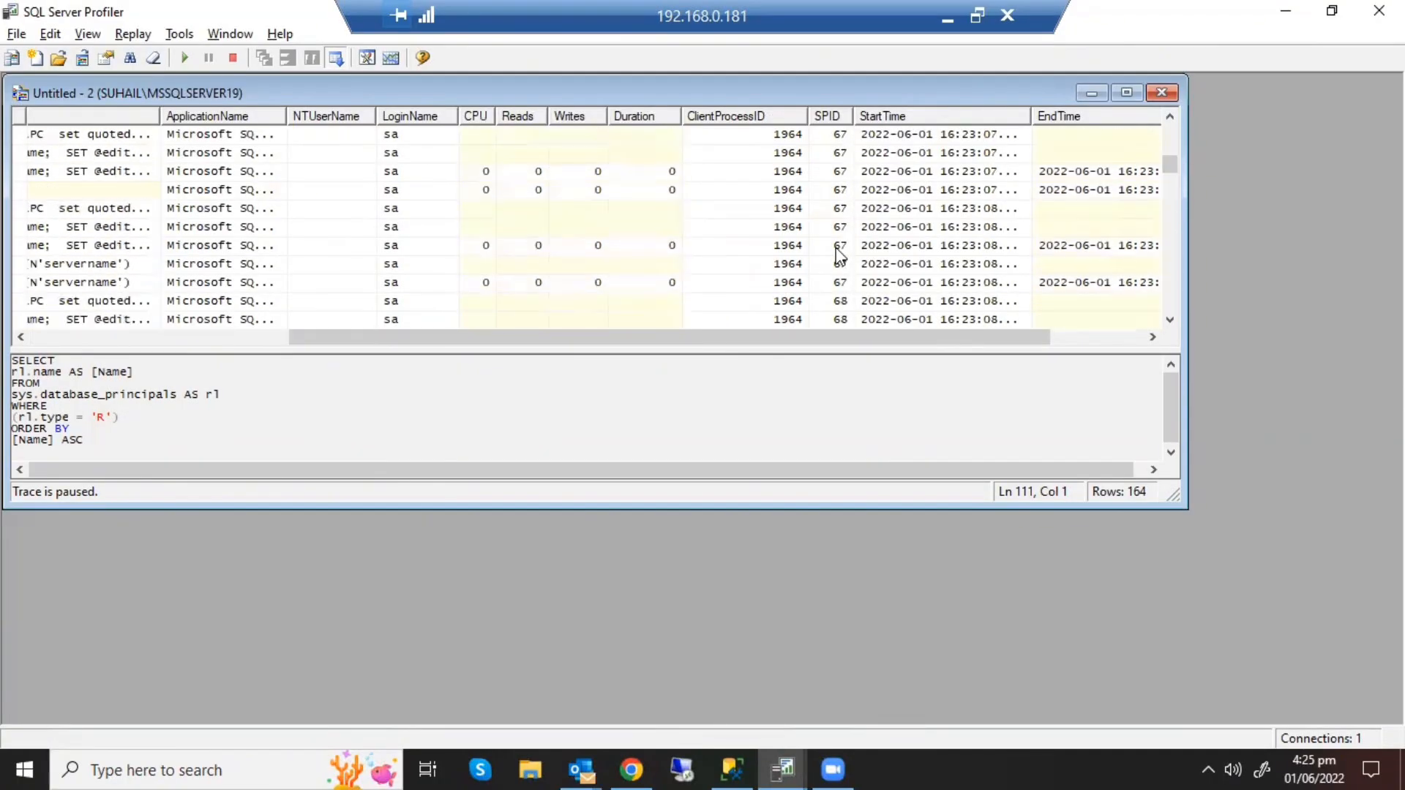
pyautogui.click(834, 302)
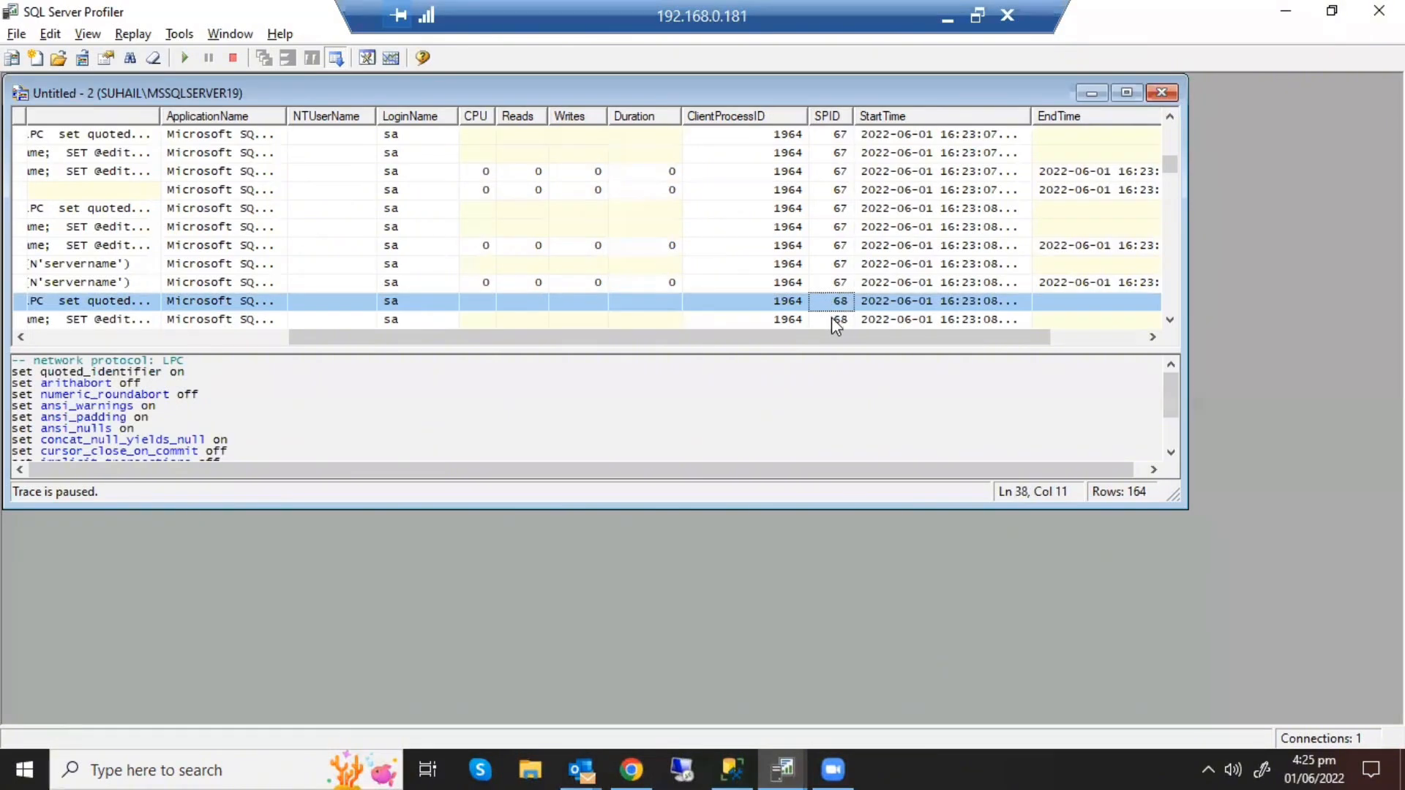
pyautogui.click(815, 322)
pyautogui.moveTo(798, 335); pyautogui.dragTo(536, 335)
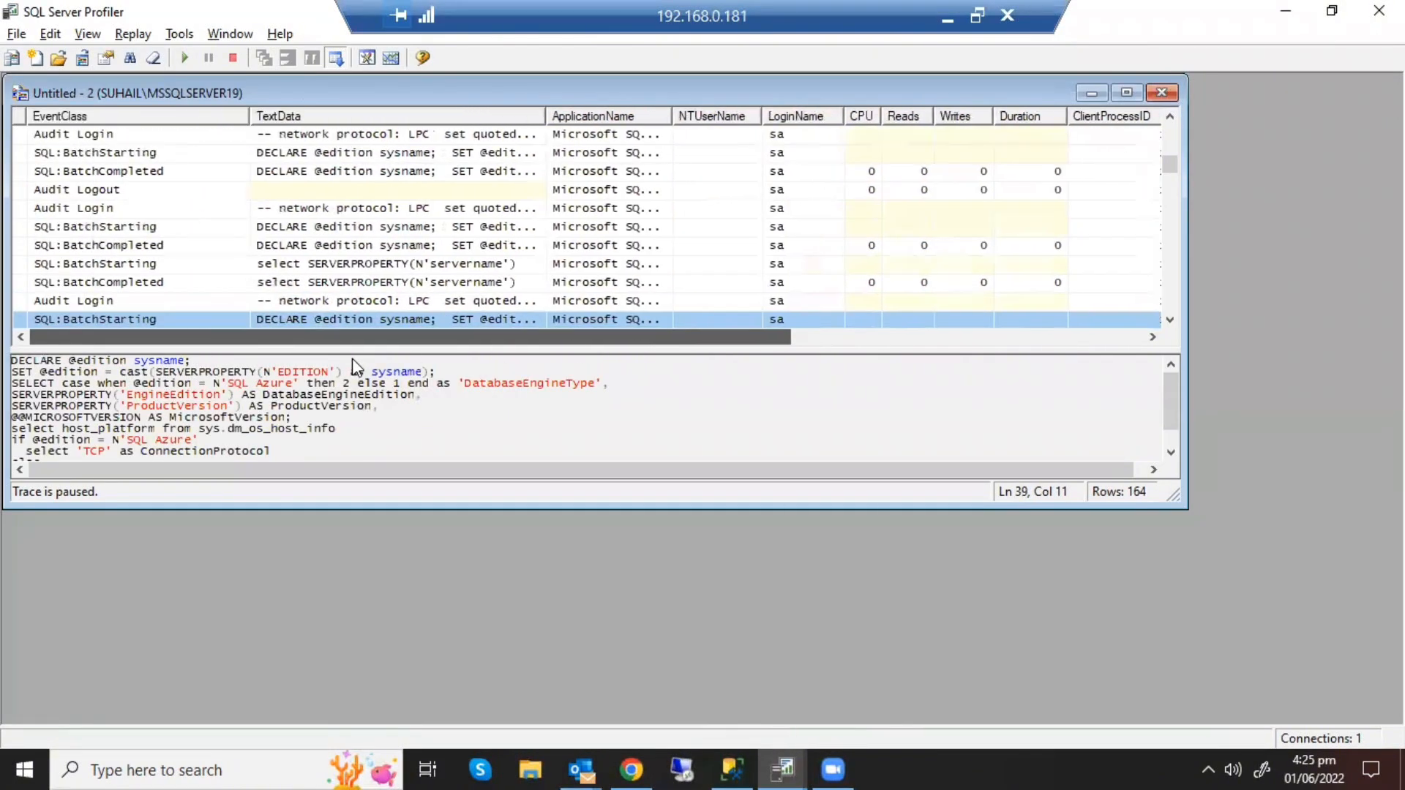
pyautogui.press('Up')
pyautogui.press('Up')
pyautogui.press('Up')
pyautogui.press('Up')
pyautogui.press('Up')
pyautogui.press('Up')
pyautogui.press('Up')
pyautogui.press('Up')
pyautogui.press('Up')
pyautogui.press('Up')
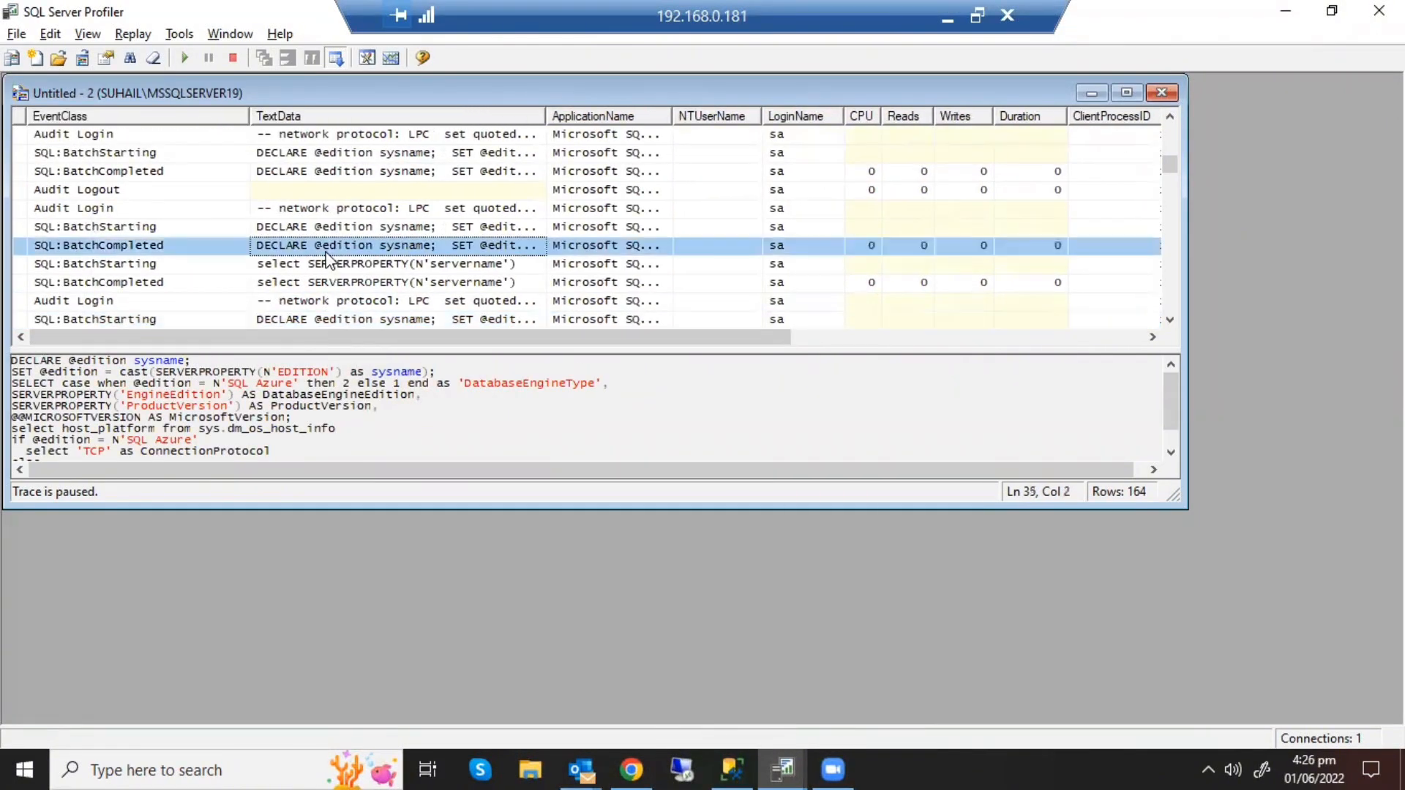
pyautogui.press('Up')
pyautogui.press('Up')
pyautogui.press('Up')
pyautogui.press('Up')
pyautogui.press('Up')
pyautogui.press('Up')
pyautogui.press('Up')
# Step: Look forward through the captured events, reading each statement's text, to find the batch start of select * from sales
pyautogui.press('Down')
pyautogui.press('Down')
pyautogui.press('Down')
pyautogui.press('Down')
pyautogui.press('Down')
pyautogui.press('Down')
pyautogui.press('Down')
pyautogui.press('Down')
pyautogui.press('Down')
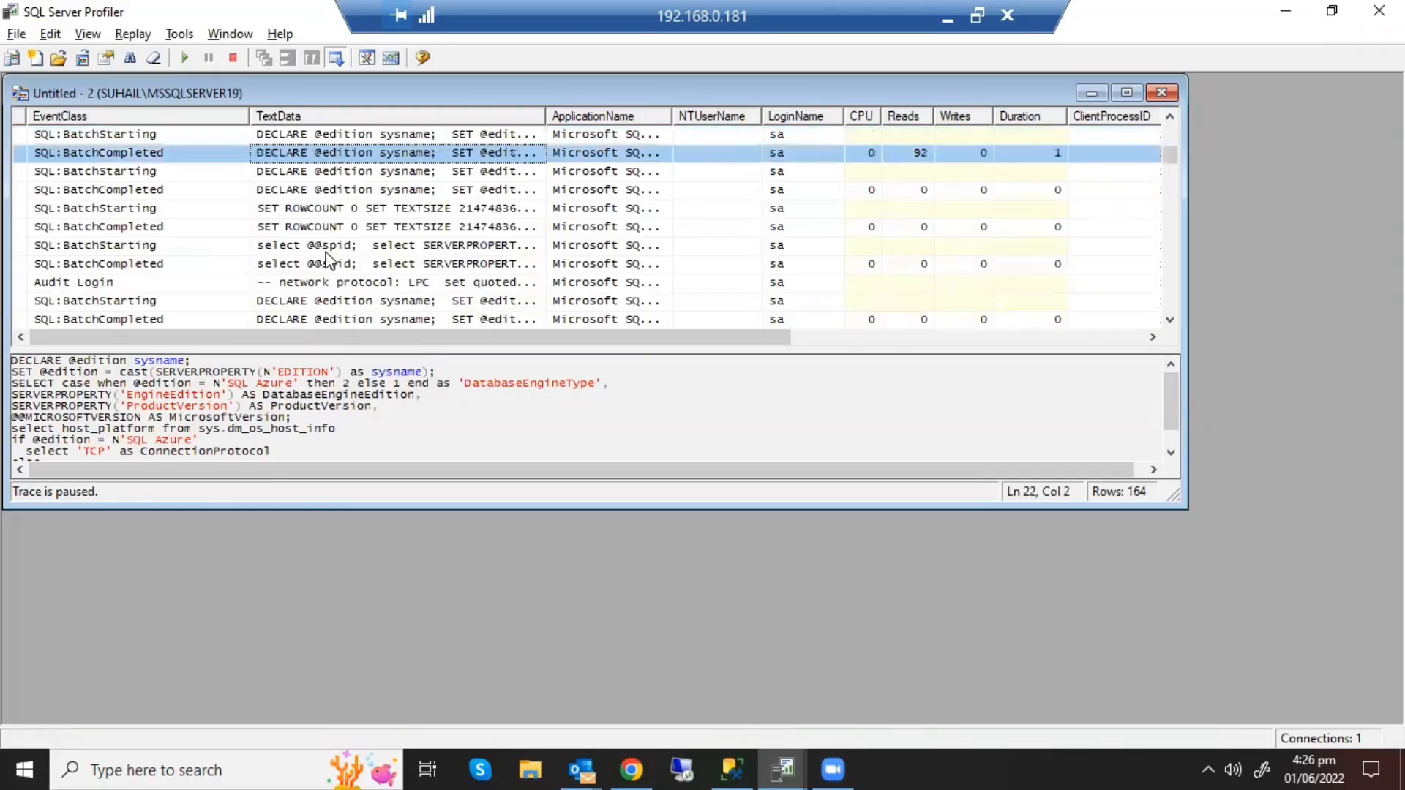
pyautogui.press('Down')
pyautogui.press('Down')
pyautogui.press('Down')
pyautogui.press('Down')
pyautogui.press('Down')
pyautogui.press('Down')
pyautogui.press('Down')
pyautogui.press('Down')
pyautogui.press('Down')
pyautogui.press('Down')
pyautogui.press('Down')
pyautogui.press('Down')
pyautogui.press('Down')
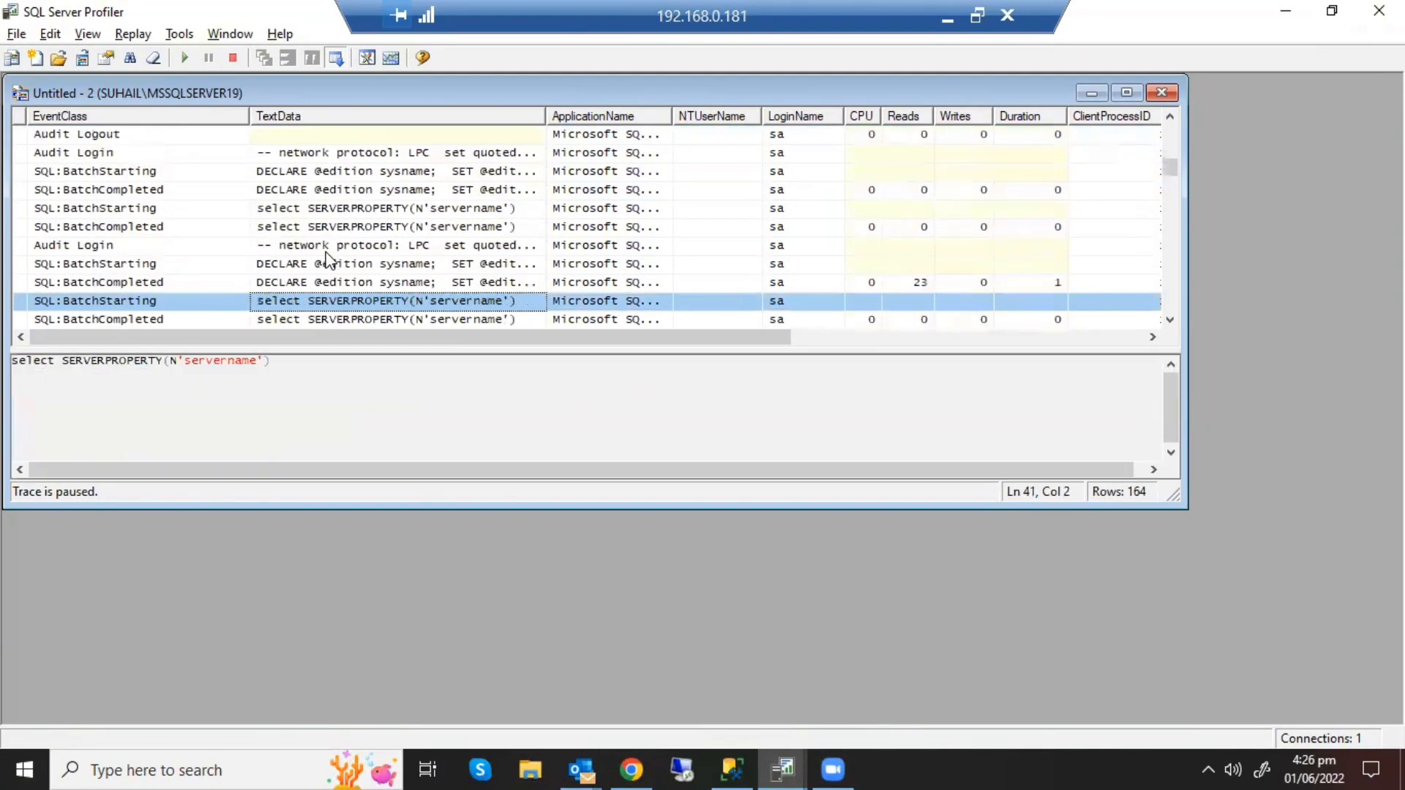
pyautogui.press('Down')
pyautogui.press('Down')
pyautogui.press('Down')
pyautogui.press('Down')
pyautogui.press('Down')
pyautogui.press('Down')
pyautogui.press('Down')
pyautogui.press('Down')
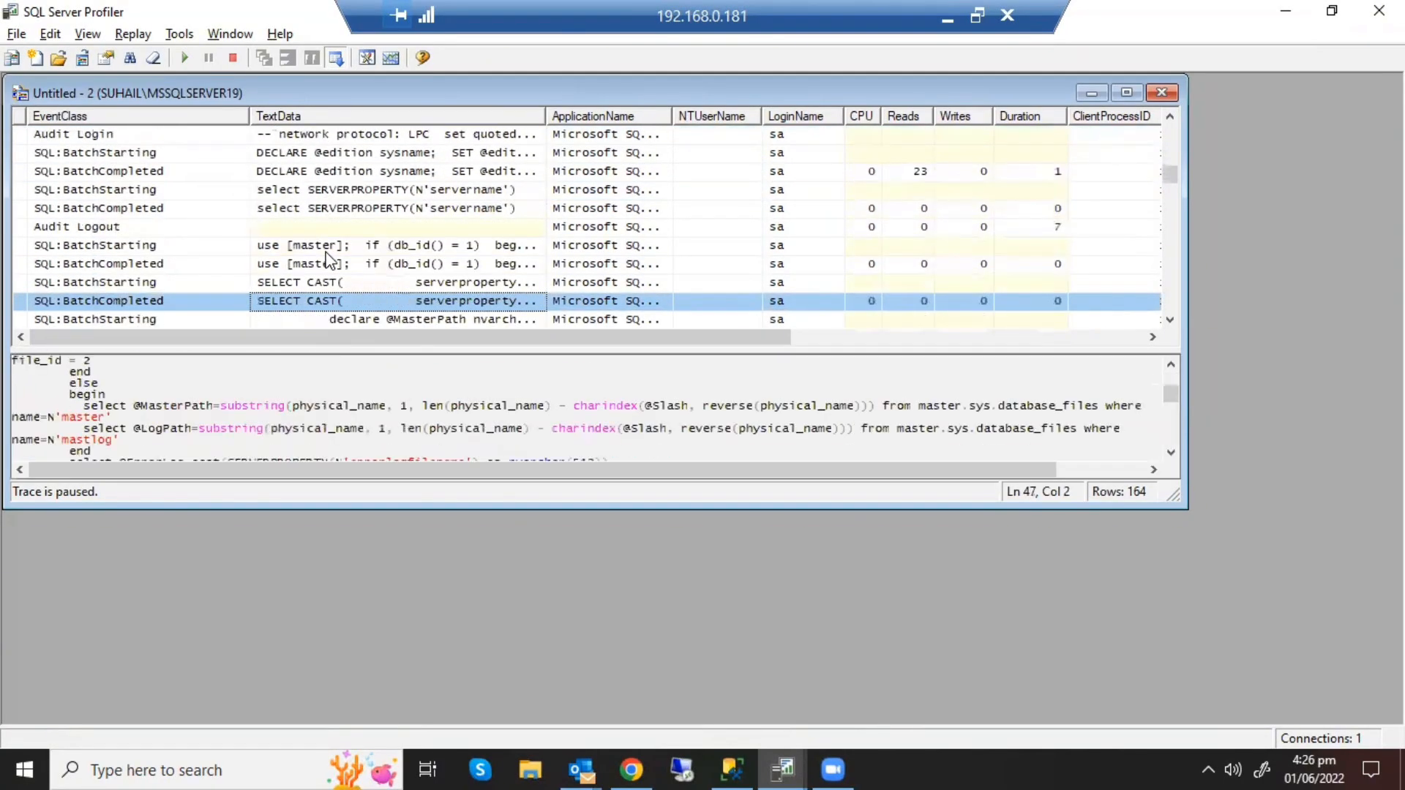
pyautogui.press('Down')
pyautogui.press('Down')
pyautogui.press('Down')
pyautogui.press('Down')
pyautogui.press('Down')
pyautogui.press('Down')
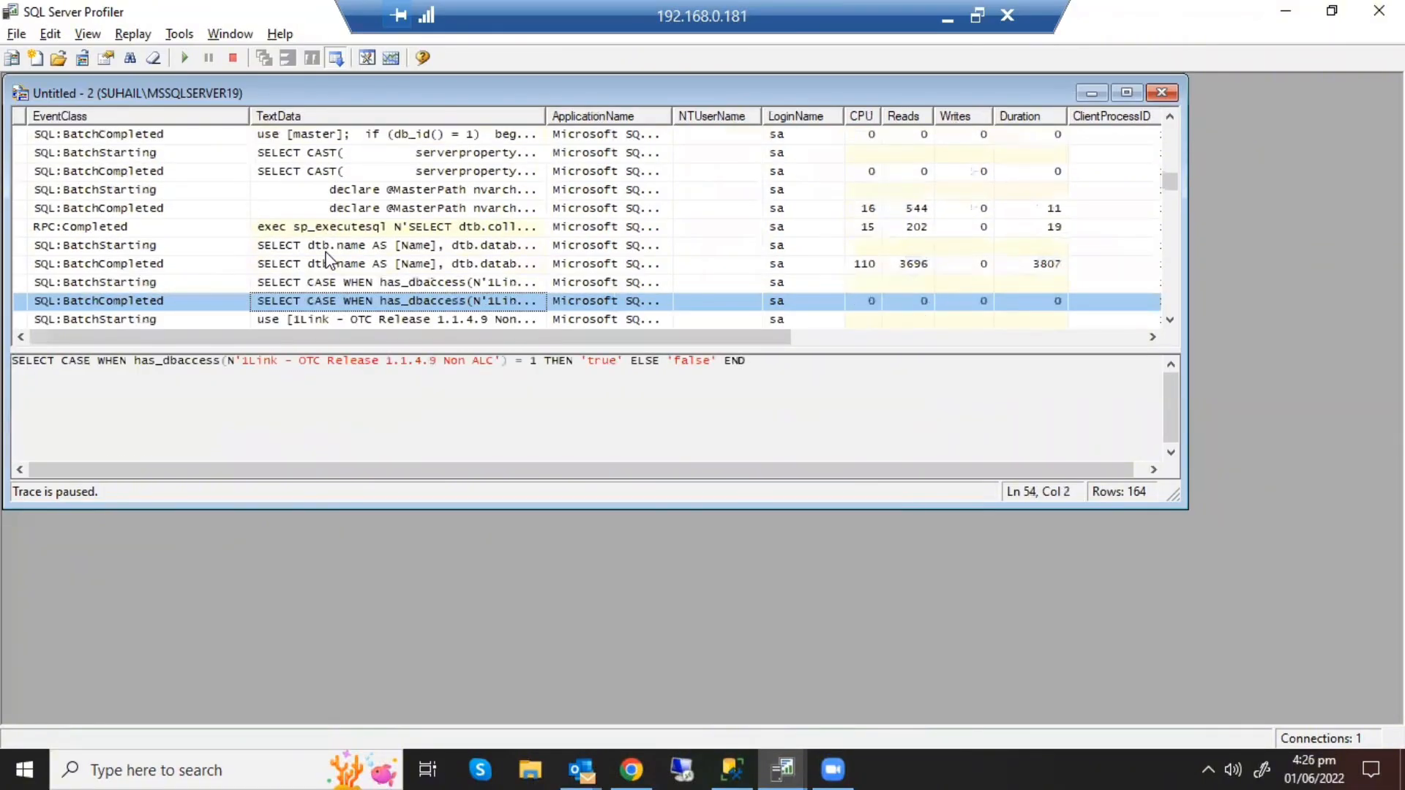
pyautogui.press('Down')
pyautogui.press('Down')
pyautogui.press('Down')
pyautogui.press('Down')
pyautogui.press('Down')
pyautogui.press('Down')
pyautogui.press('Down')
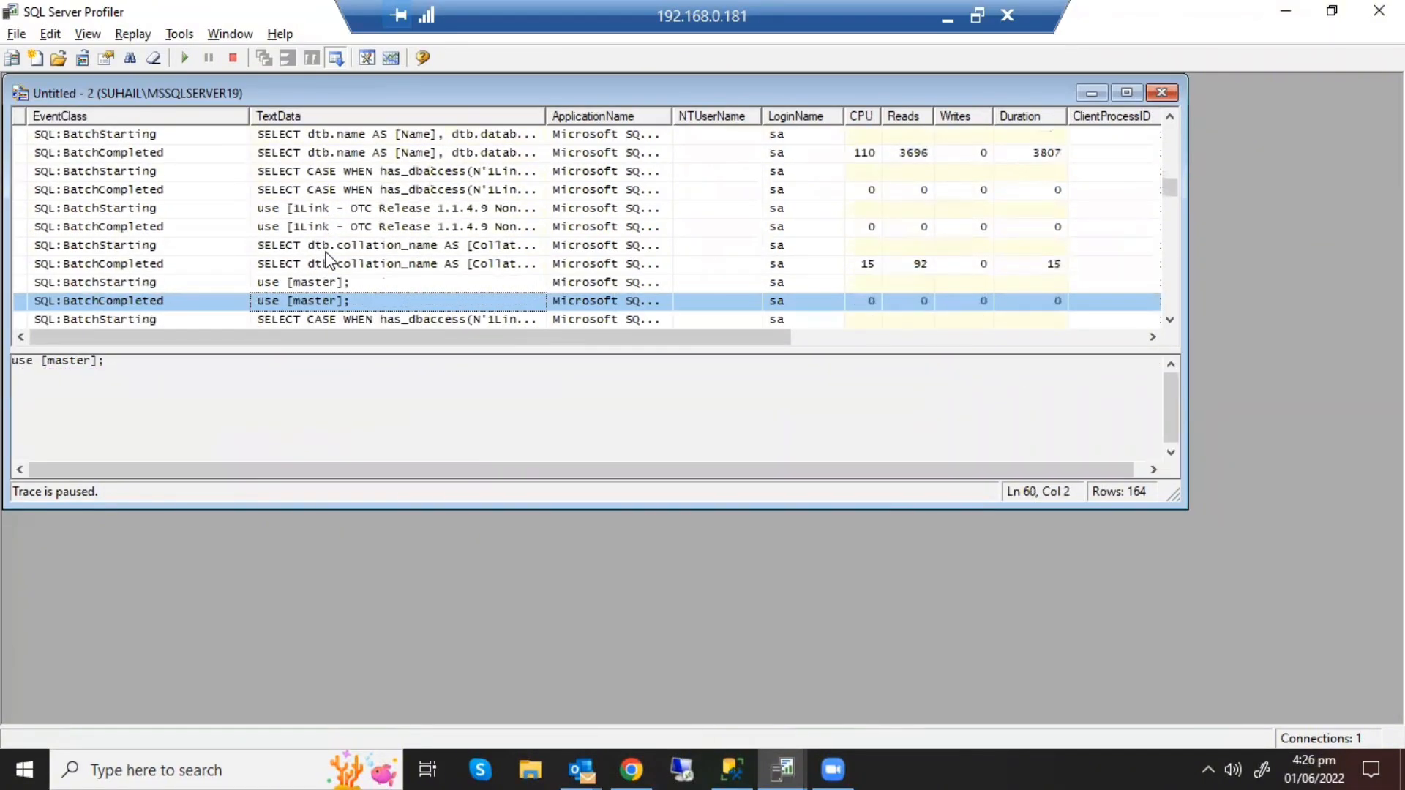
pyautogui.press('Down')
pyautogui.press('Down')
pyautogui.press('Down')
pyautogui.press('Down')
pyautogui.press('Down')
pyautogui.press('Down')
pyautogui.press('Down')
pyautogui.press('Down')
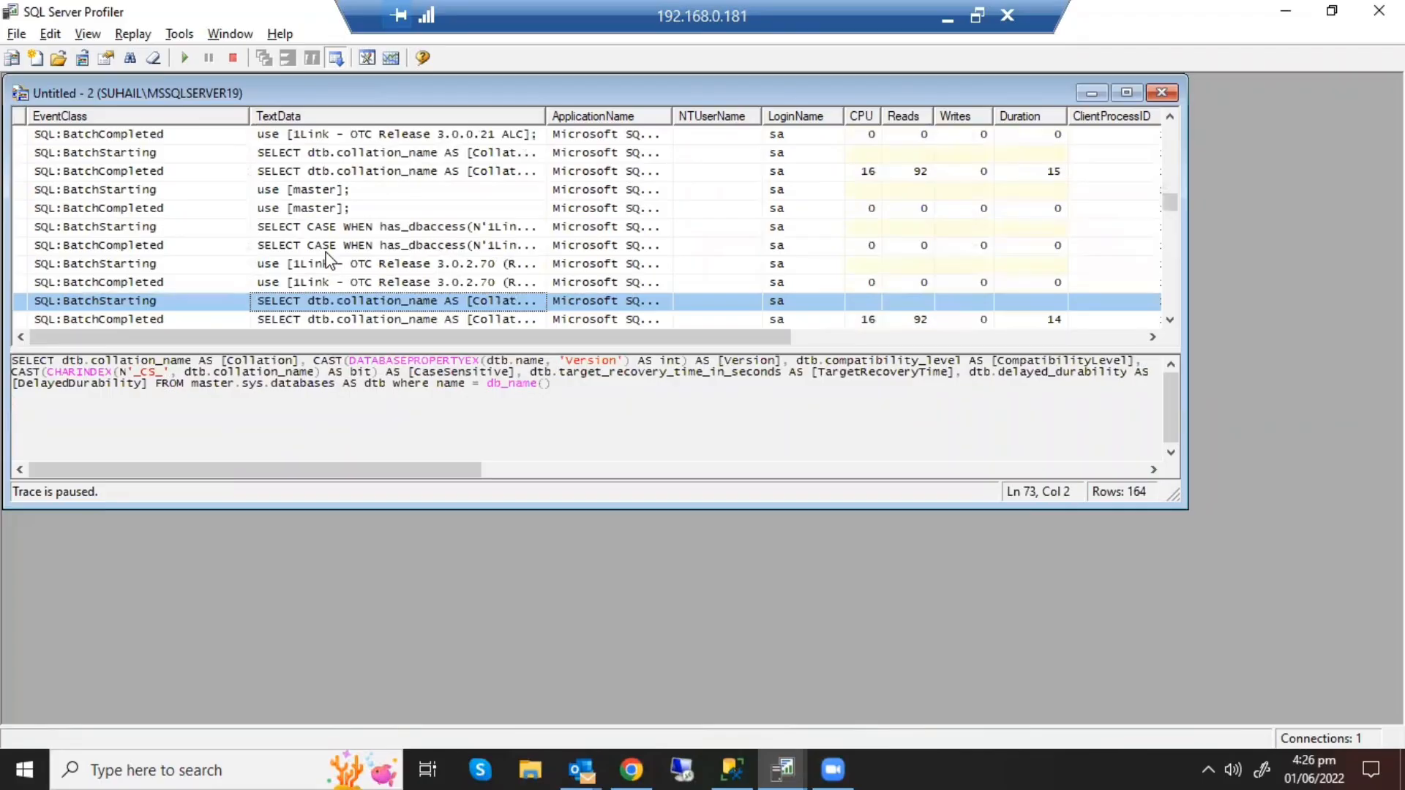
pyautogui.press('Up')
pyautogui.press('Down')
pyautogui.press('Down')
pyautogui.press('Down')
pyautogui.press('Down')
pyautogui.press('Down')
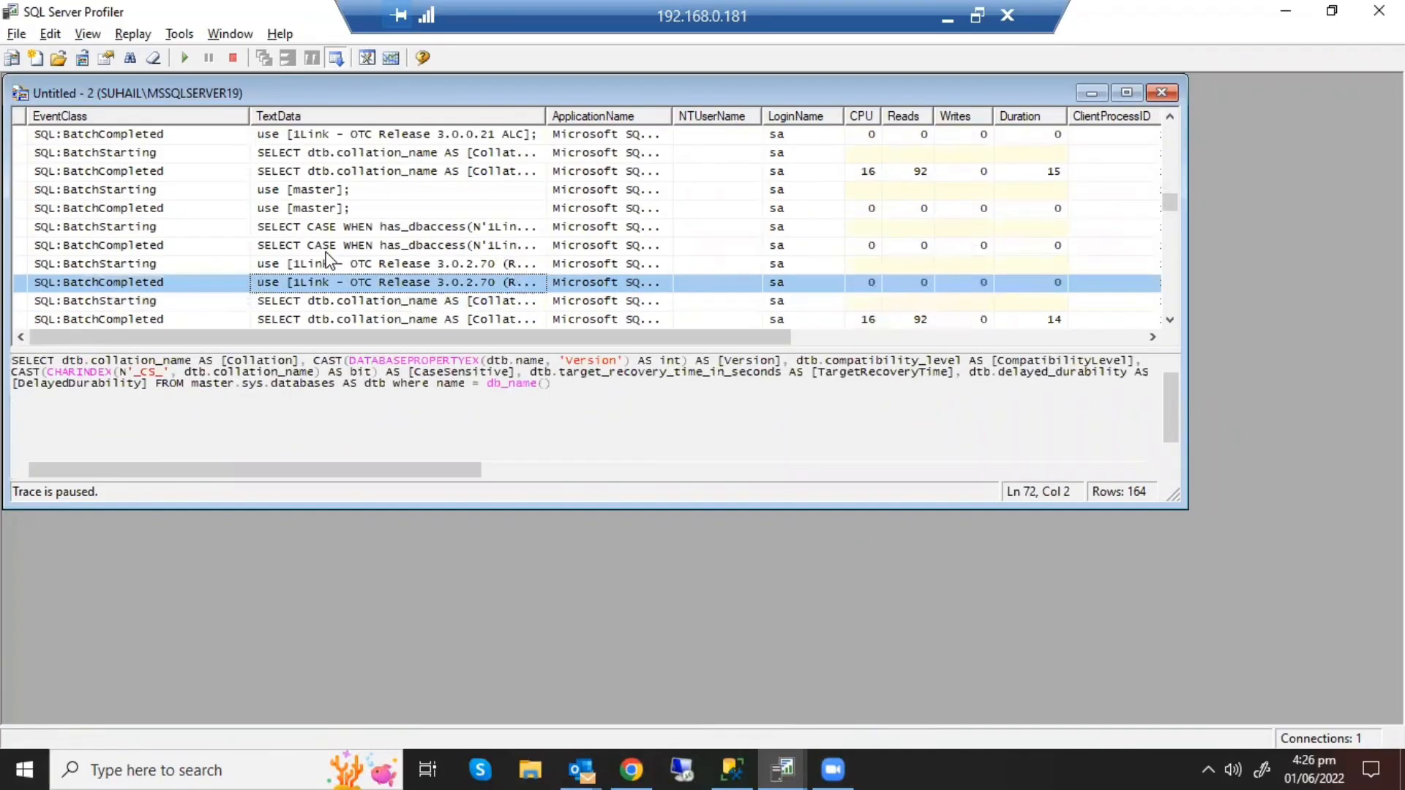
pyautogui.press('Down')
pyautogui.press('Down')
pyautogui.press('Down')
pyautogui.press('Down')
pyautogui.press('Down')
pyautogui.press('Down')
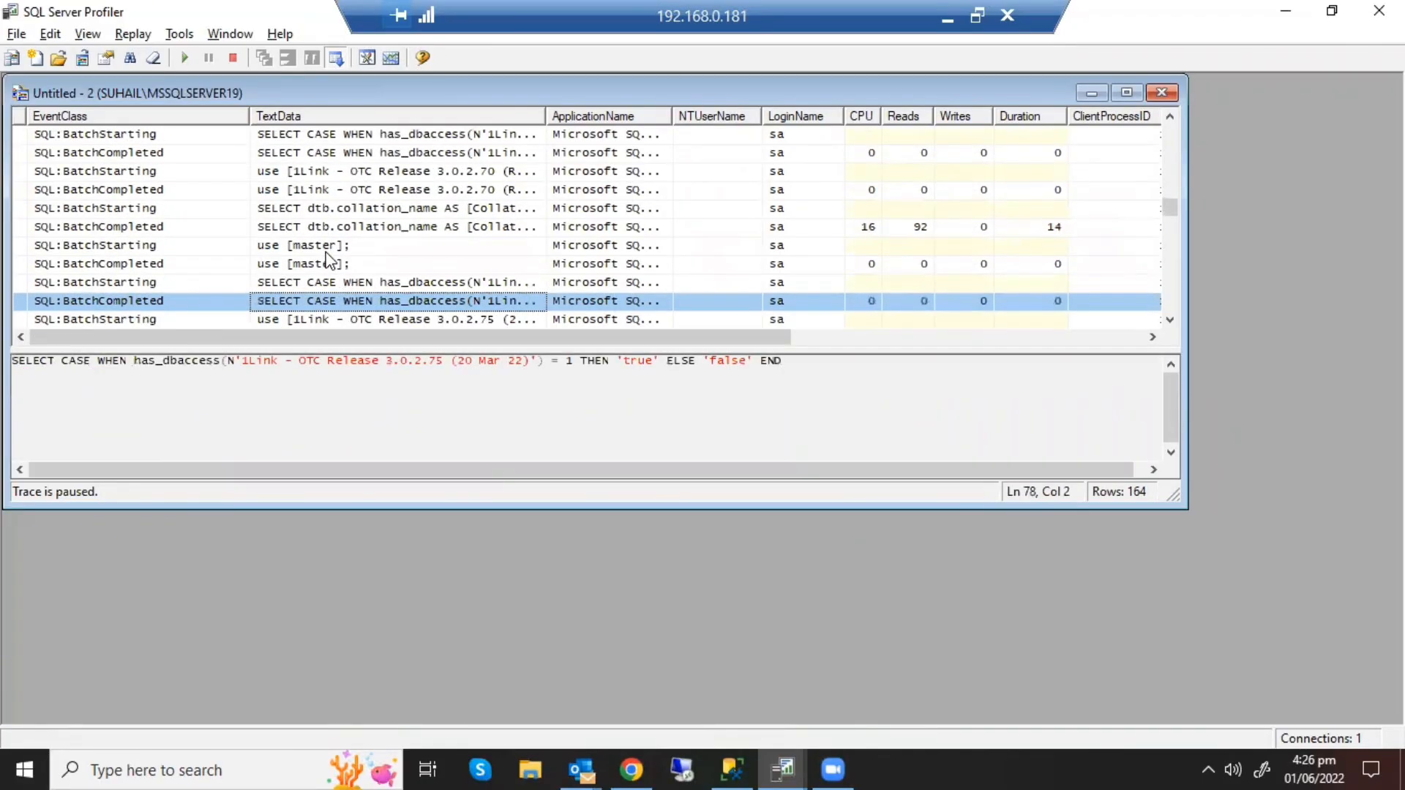
pyautogui.press('Down')
pyautogui.press('Down')
pyautogui.press('Down')
pyautogui.press('Down')
pyautogui.press('Down')
pyautogui.press('Down')
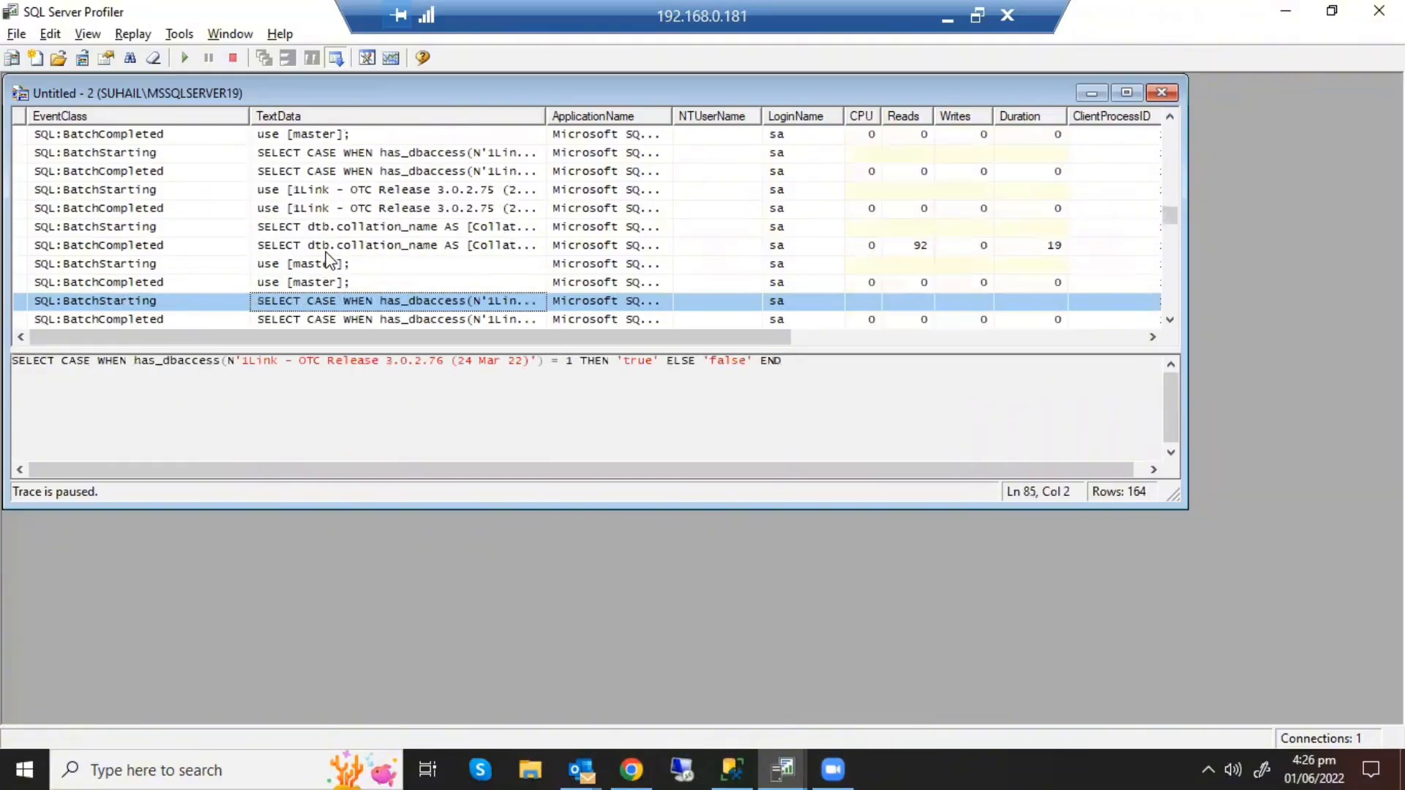
pyautogui.press('Down')
pyautogui.press('Down')
pyautogui.press('Down')
pyautogui.press('Down')
pyautogui.press('Down')
pyautogui.press('Down')
pyautogui.press('Down')
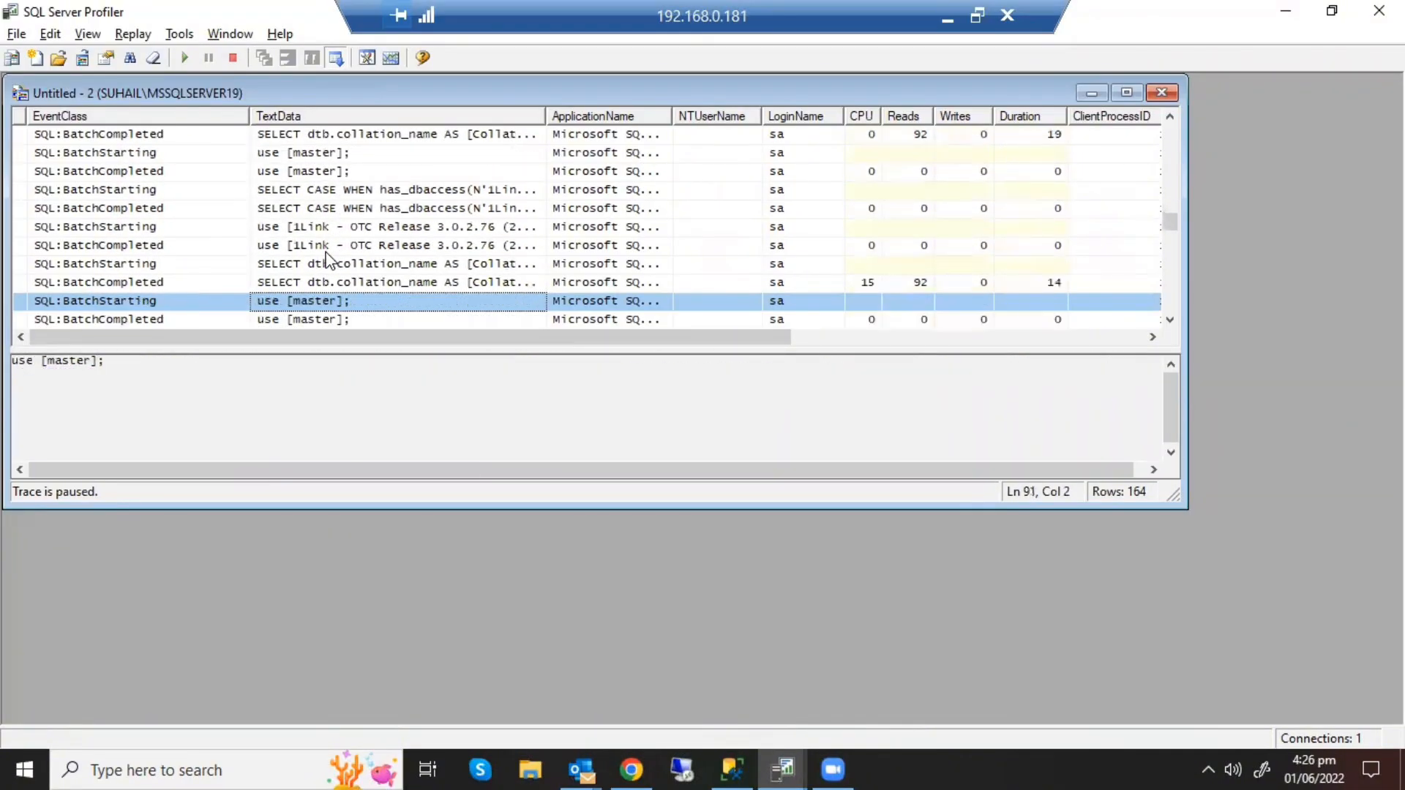
pyautogui.press('Down')
pyautogui.press('Down')
pyautogui.press('Down')
pyautogui.press('Down')
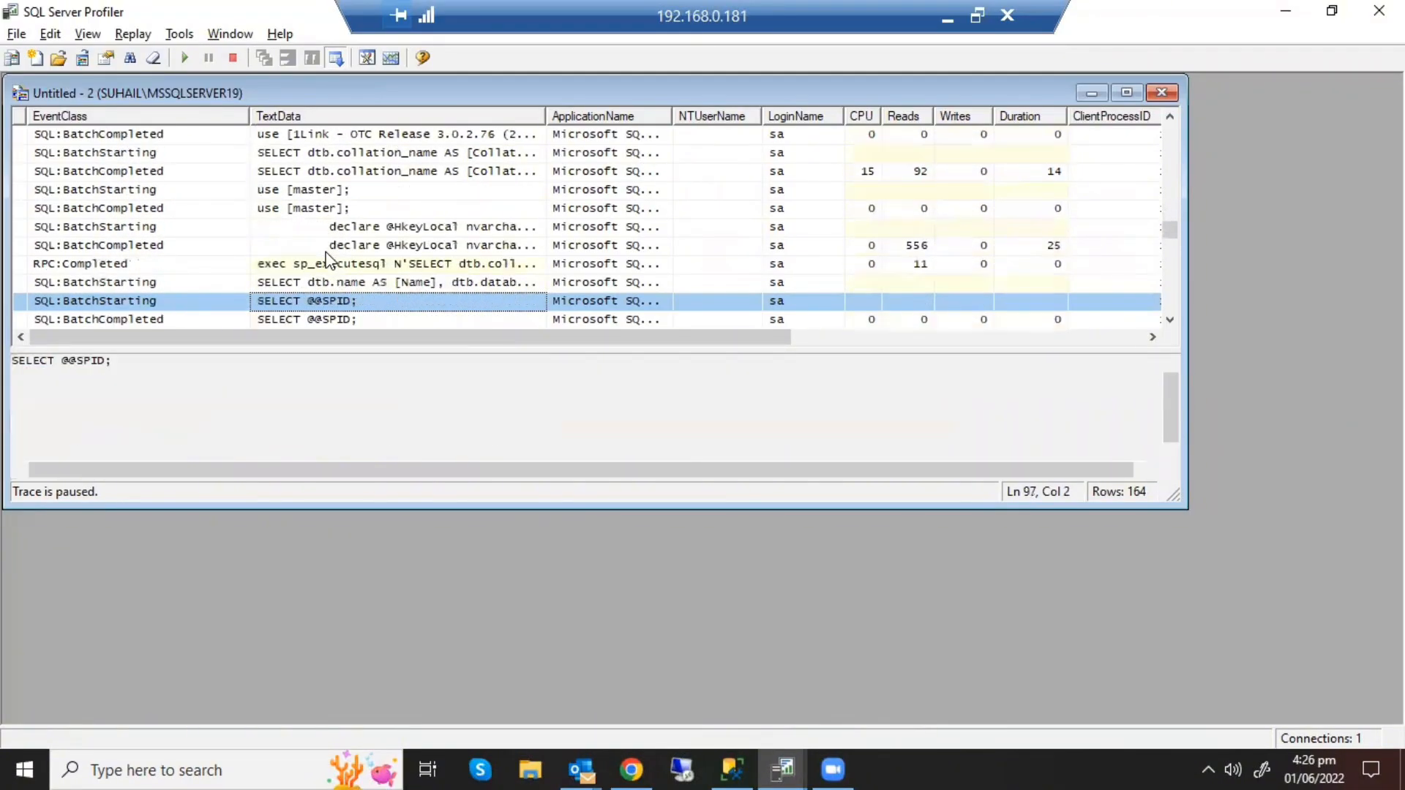
pyautogui.press('Up')
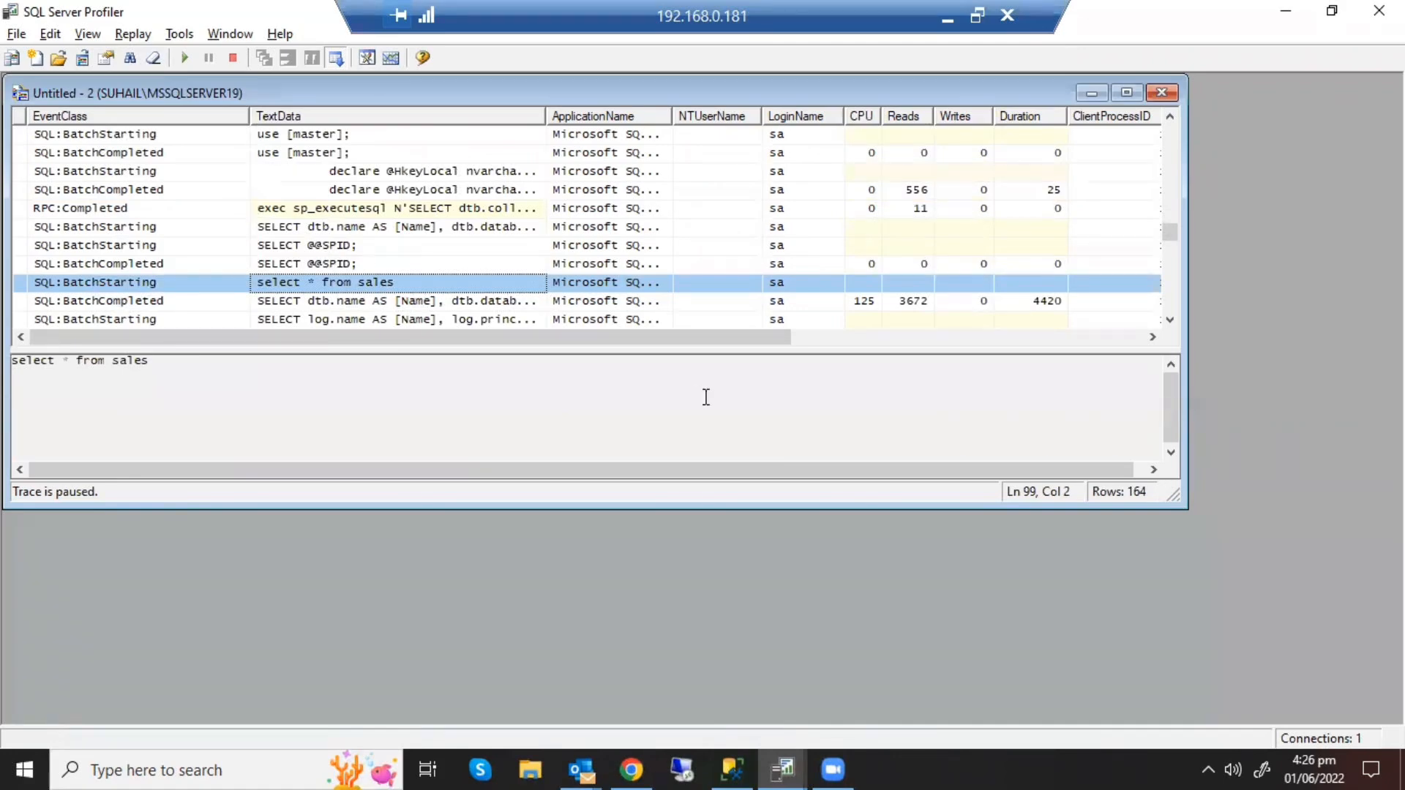
# Step: Examine the SPID, StartTime and EndTime columns of the select * from sales event and its neighbours
pyautogui.moveTo(692, 337); pyautogui.dragTo(905, 334)
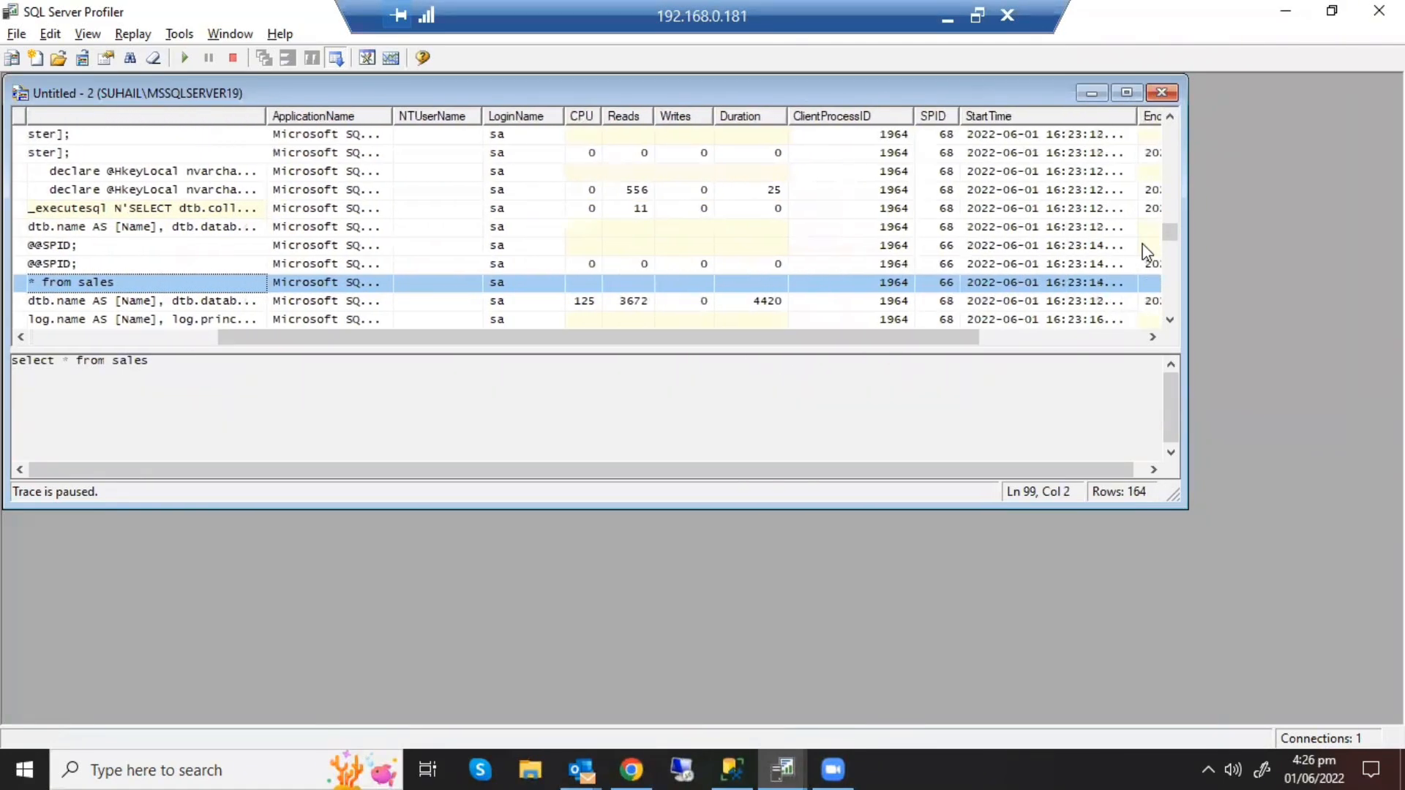
pyautogui.moveTo(1174, 233)
pyautogui.mouseDown()
pyautogui.moveTo(1175, 320)
pyautogui.moveTo(1169, 242)
pyautogui.mouseUp()
pyautogui.moveTo(930, 335); pyautogui.dragTo(1158, 327)
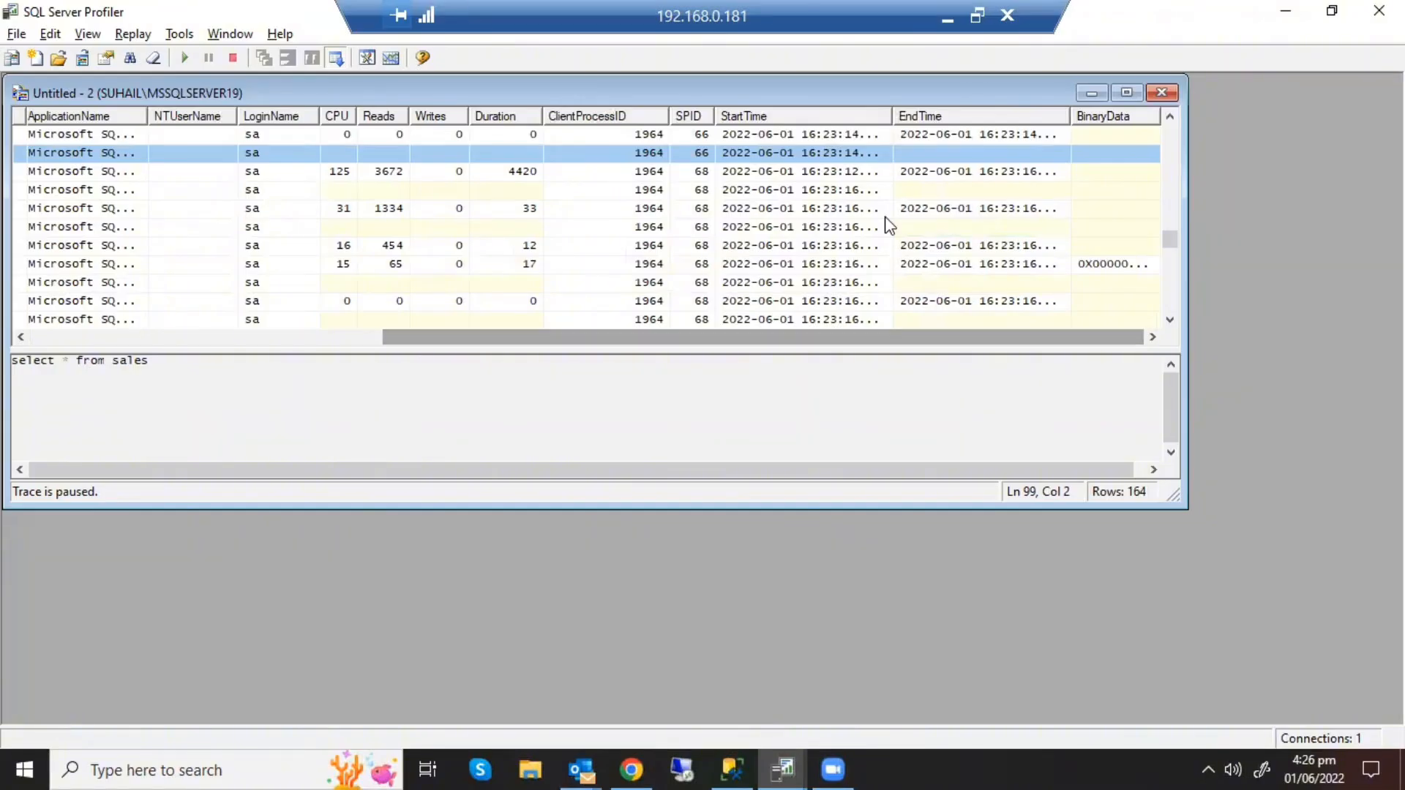
pyautogui.click(875, 155)
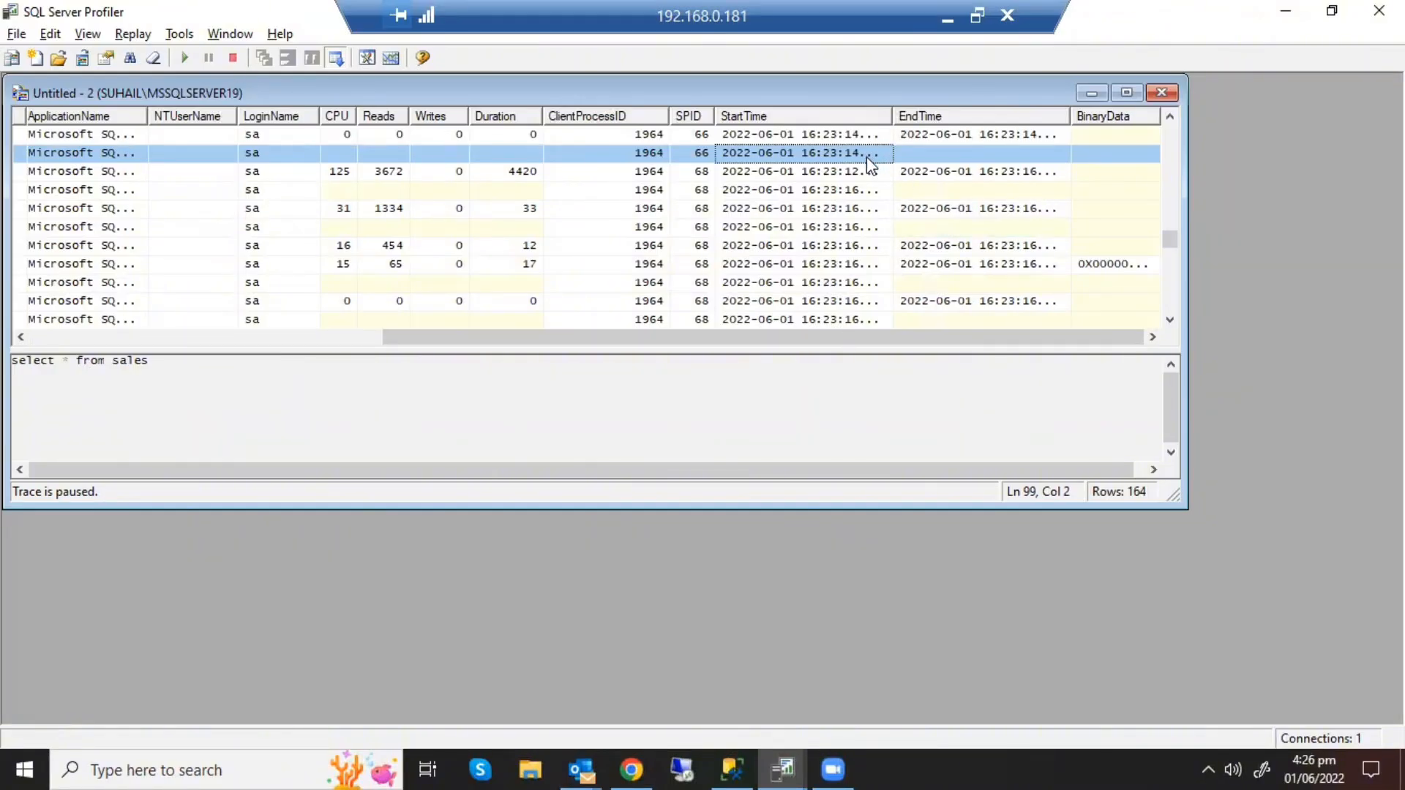
pyautogui.click(915, 151)
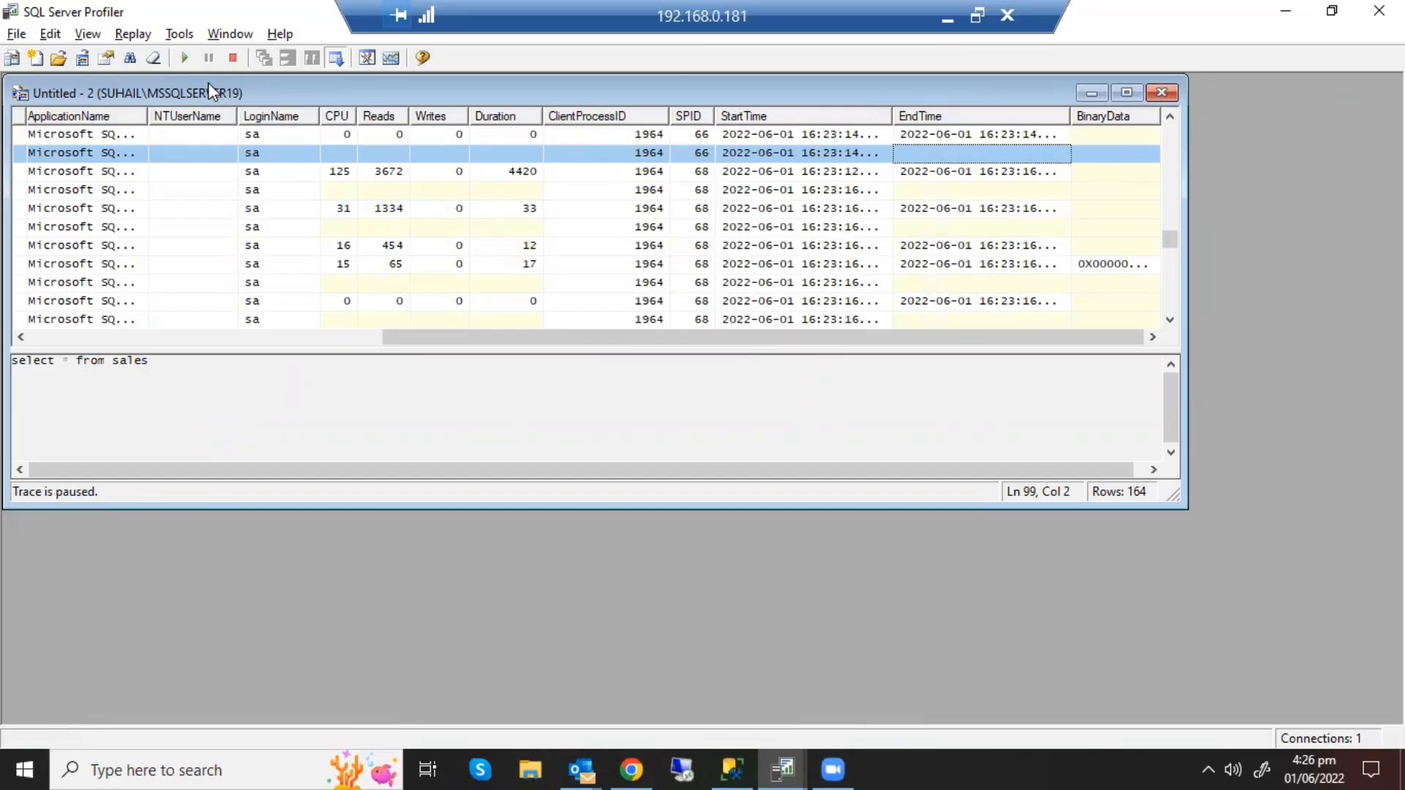
# Step: Resume the paused trace and view the last completed use [salesdb] batch captured before the pause
pyautogui.click(185, 58)
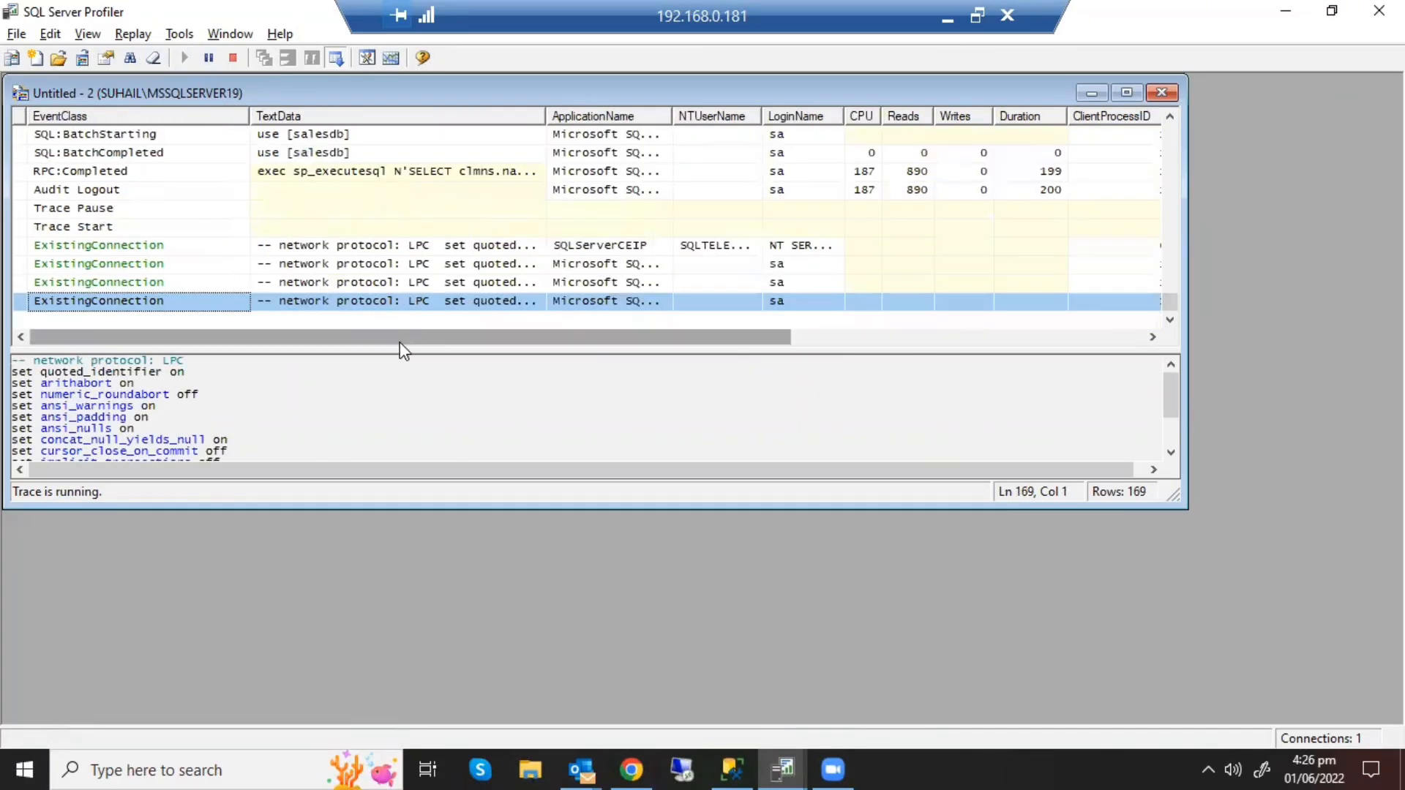
pyautogui.click(383, 155)
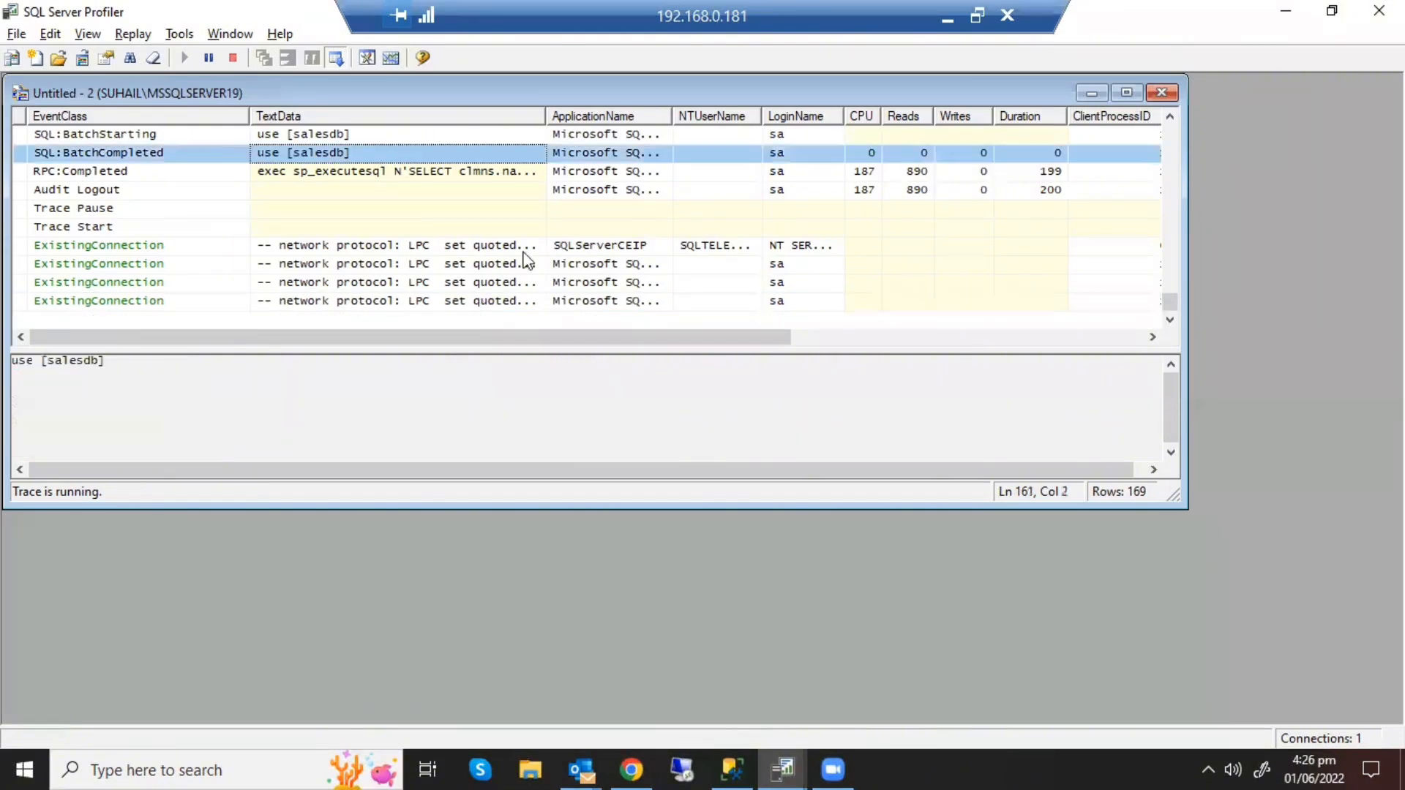